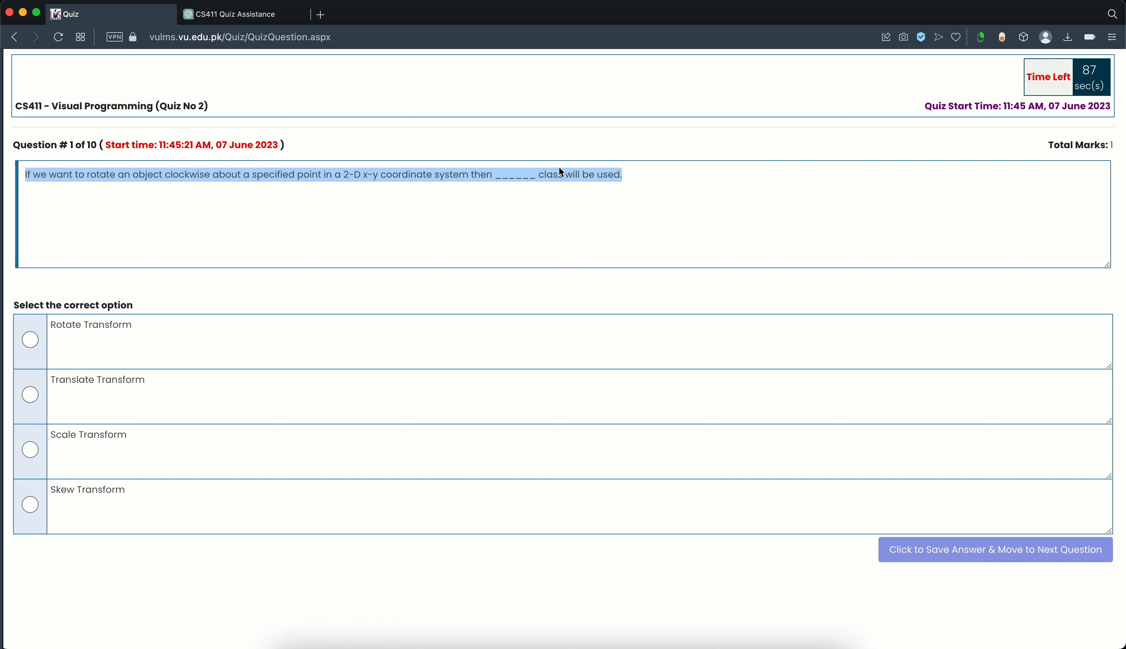
- Enter the question about the class for rotating an object clockwise in the ChatGPT message, followed by the option Rotate Transform
{"action": "left_click", "coordinate": [283, 23]}
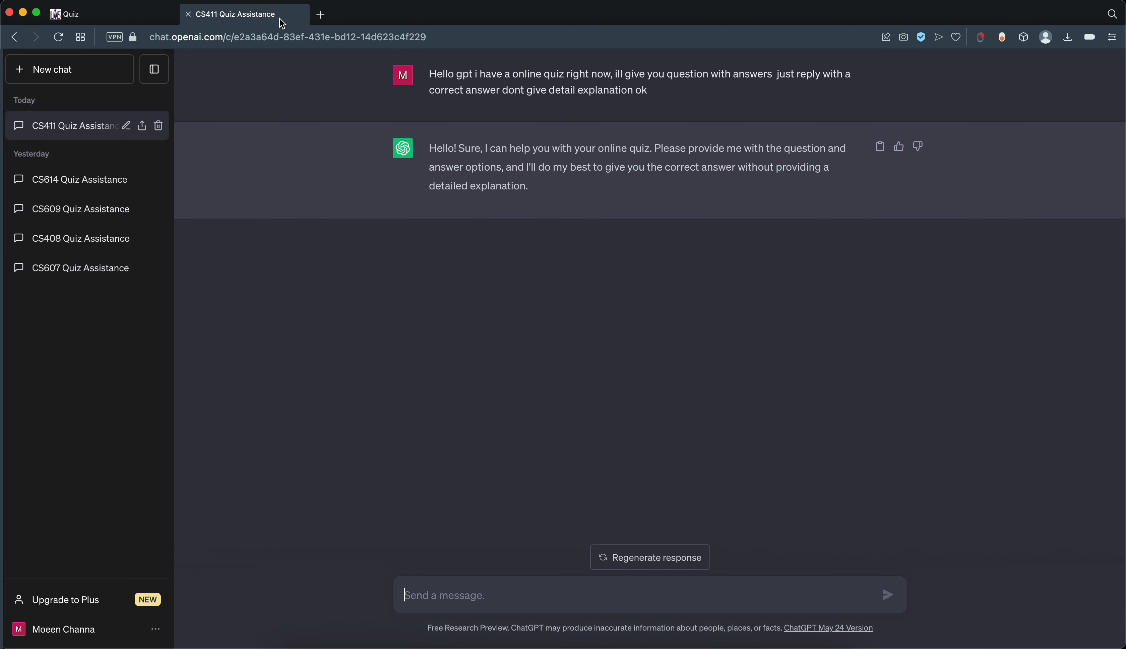
{"action": "type", "text": "If we want to rotate an object clockwise about a specified point in a 2-D x-y coordinate system then ______ class will be used."}
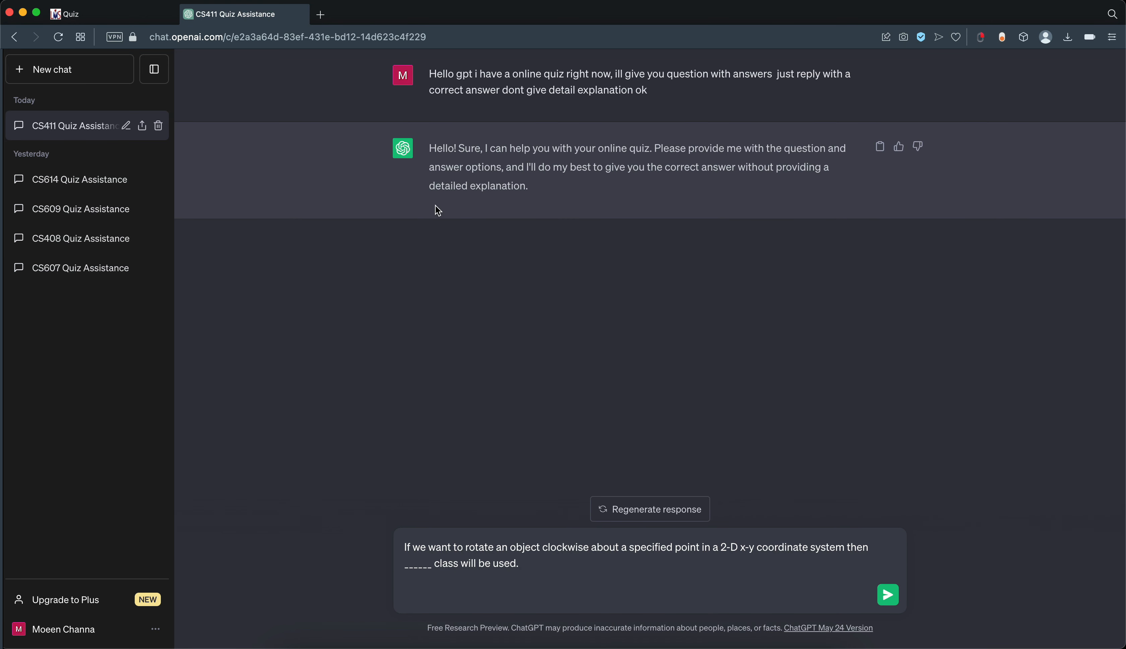
{"action": "left_click", "coordinate": [144, 18]}
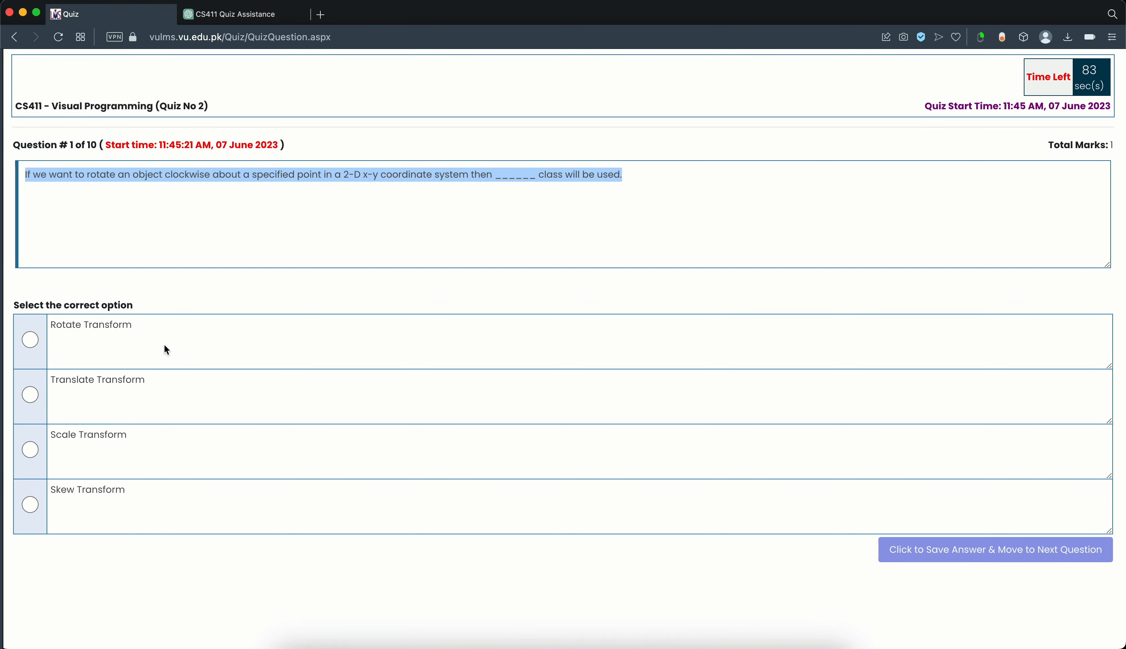
{"action": "left_click_drag", "start_coordinate": [152, 327], "coordinate": [65, 334]}
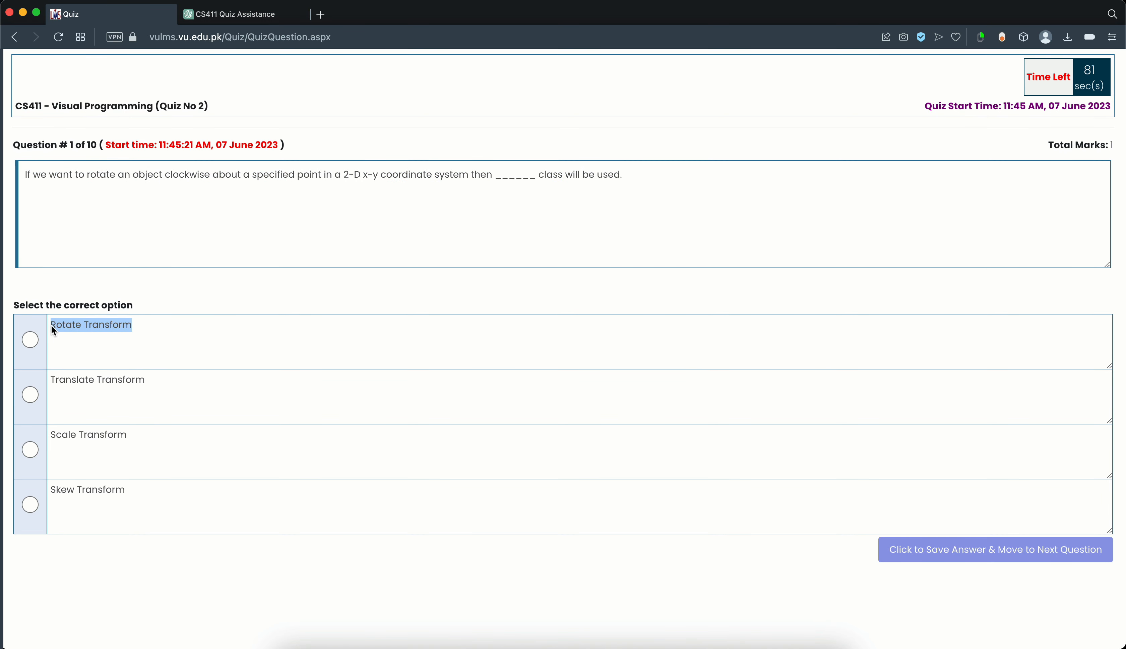
{"action": "left_click", "coordinate": [238, 15]}
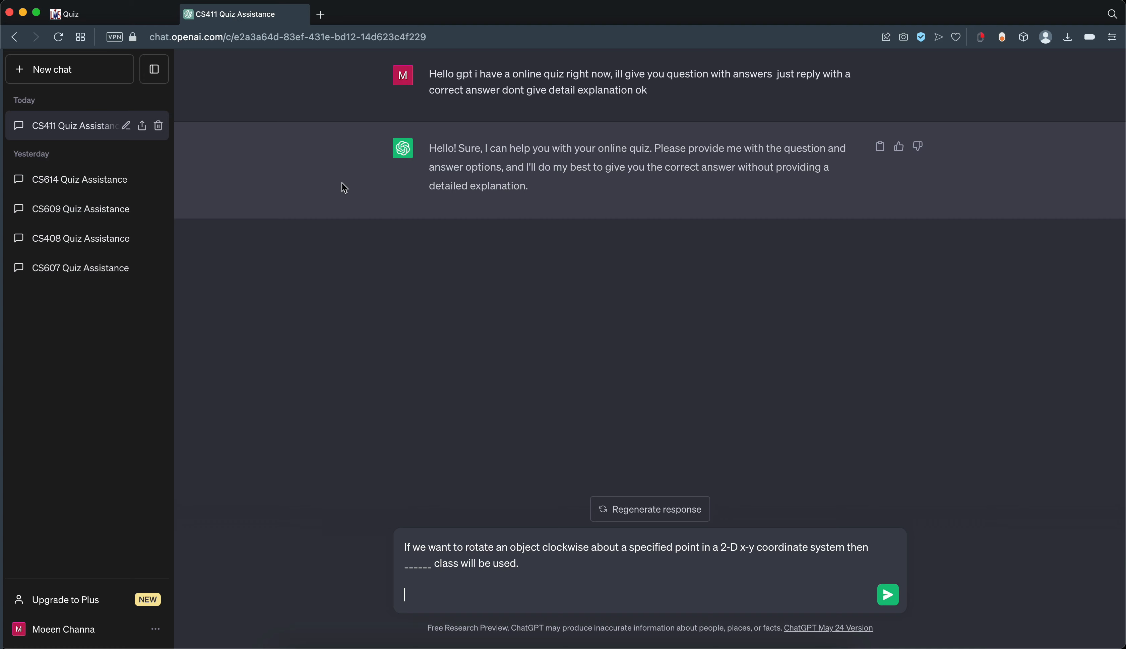
{"action": "type", "text": "Rotate Transform"}
{"action": "key", "text": "shift+Return"}
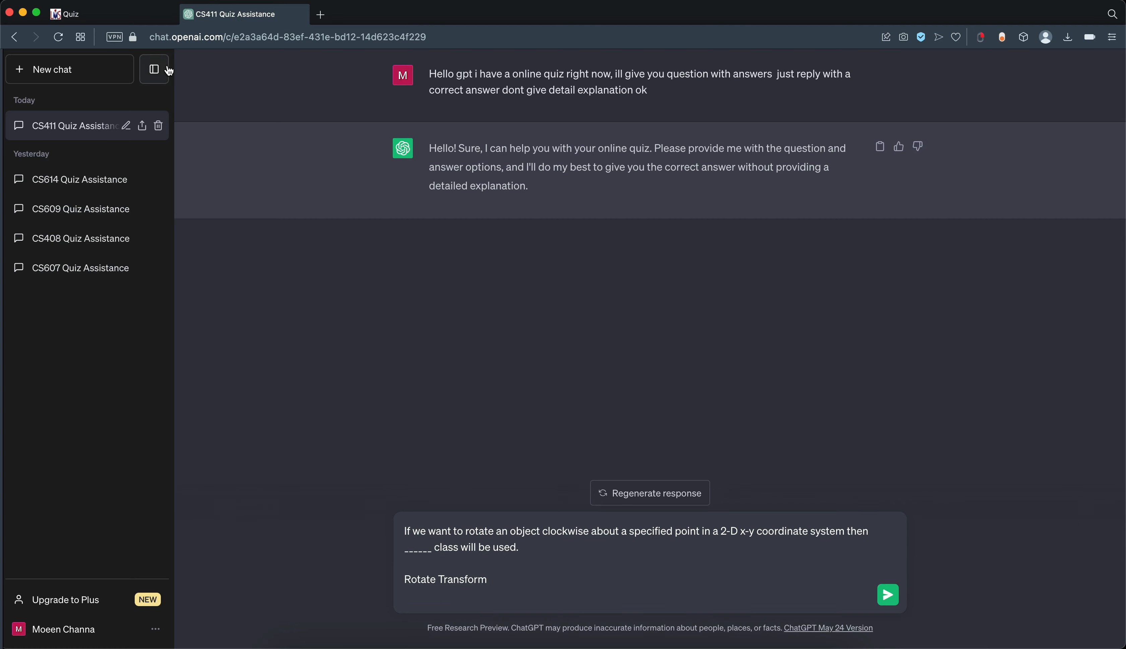
- Copy the quiz options Translate Transform and Scale Transform onto separate lines of the ChatGPT message
{"action": "left_click", "coordinate": [119, 17]}
{"action": "left_click_drag", "start_coordinate": [165, 385], "coordinate": [56, 385]}
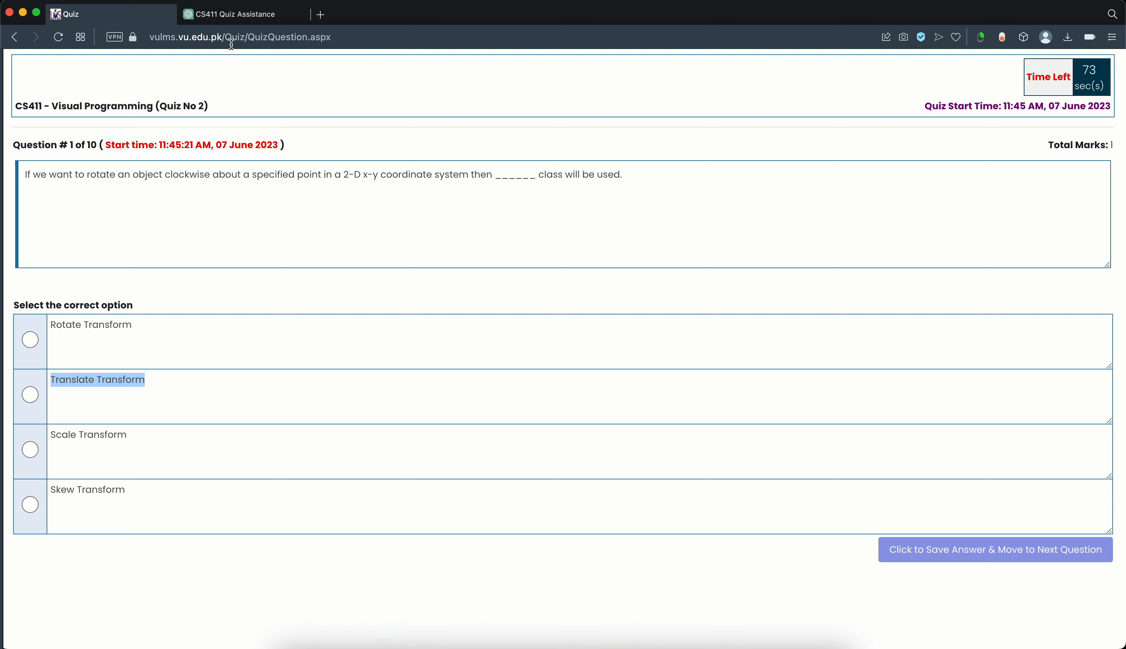
{"action": "left_click", "coordinate": [252, 24]}
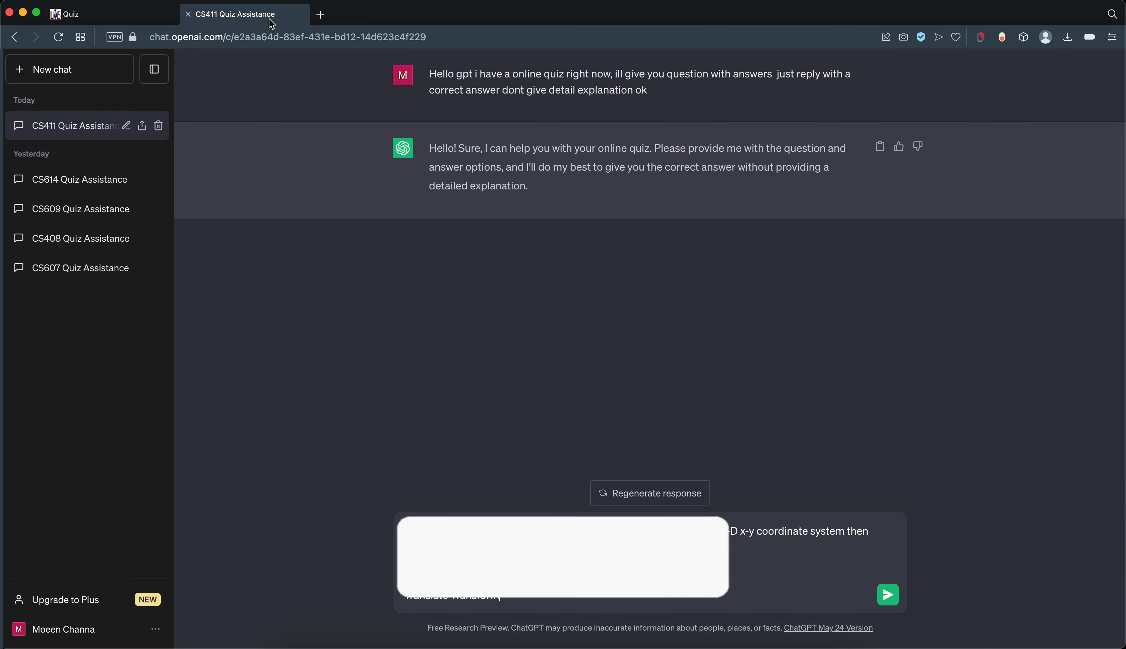
{"action": "key", "text": "ctrl+Tab"}
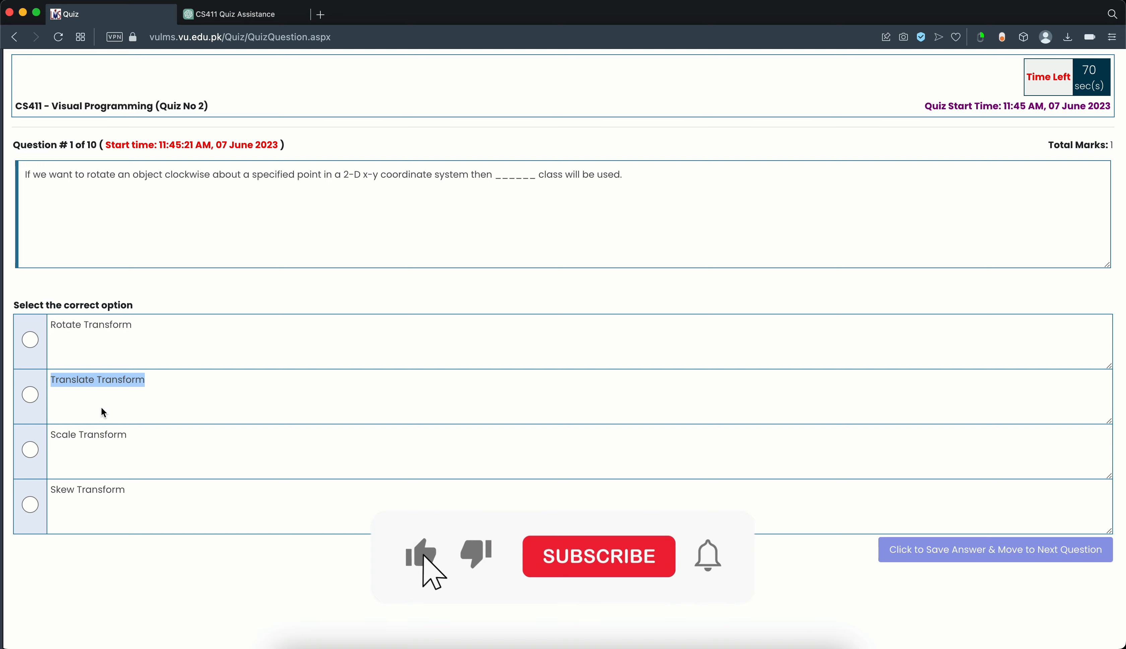
{"action": "left_click_drag", "start_coordinate": [138, 440], "coordinate": [50, 442]}
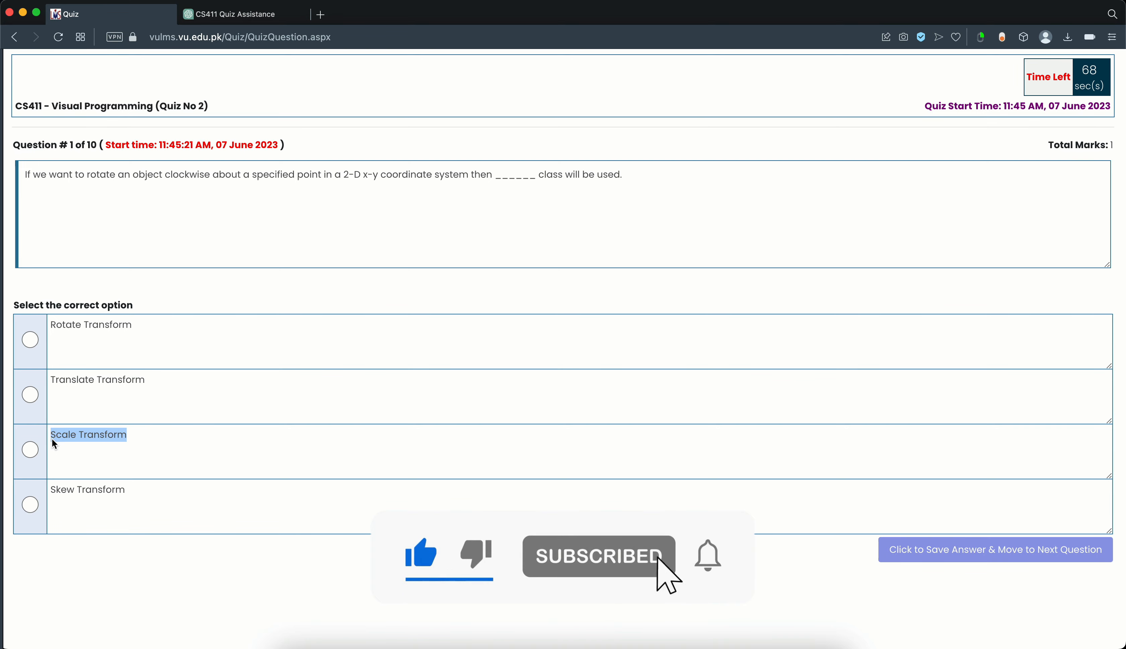
{"action": "left_click", "coordinate": [268, 15]}
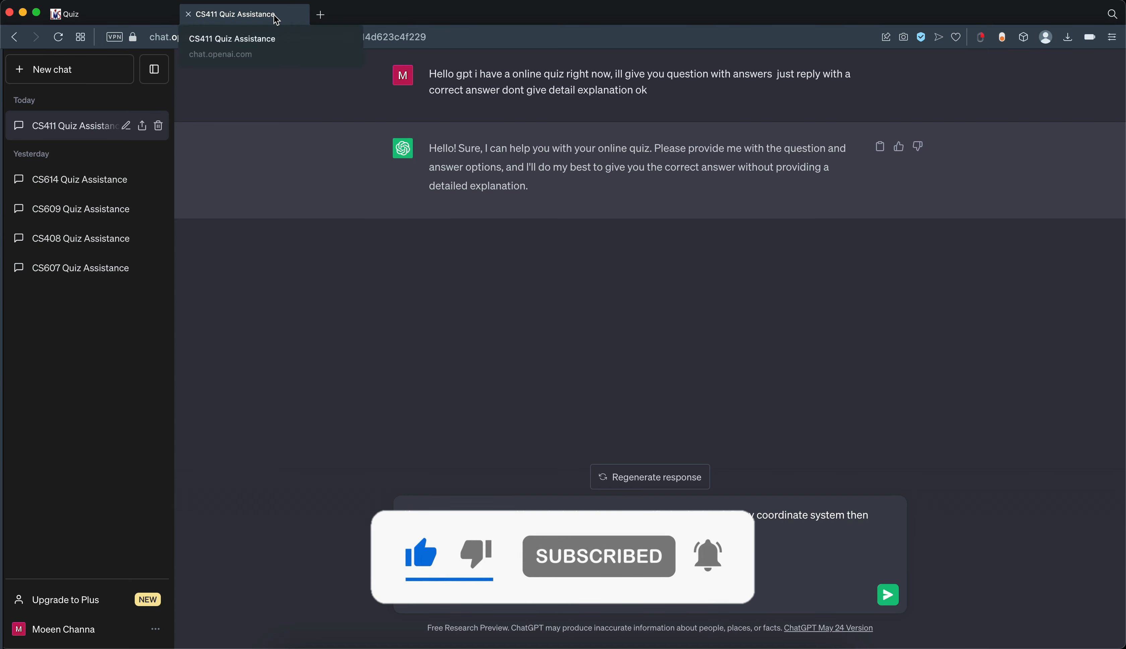
{"action": "key", "text": "shift+Return"}
{"action": "type", "text": "Rotate Transform Translate Transform Scale Transform"}
- Copy the last quiz option, Skew Transform, into the ChatGPT message and send it
{"action": "left_click", "coordinate": [126, 14]}
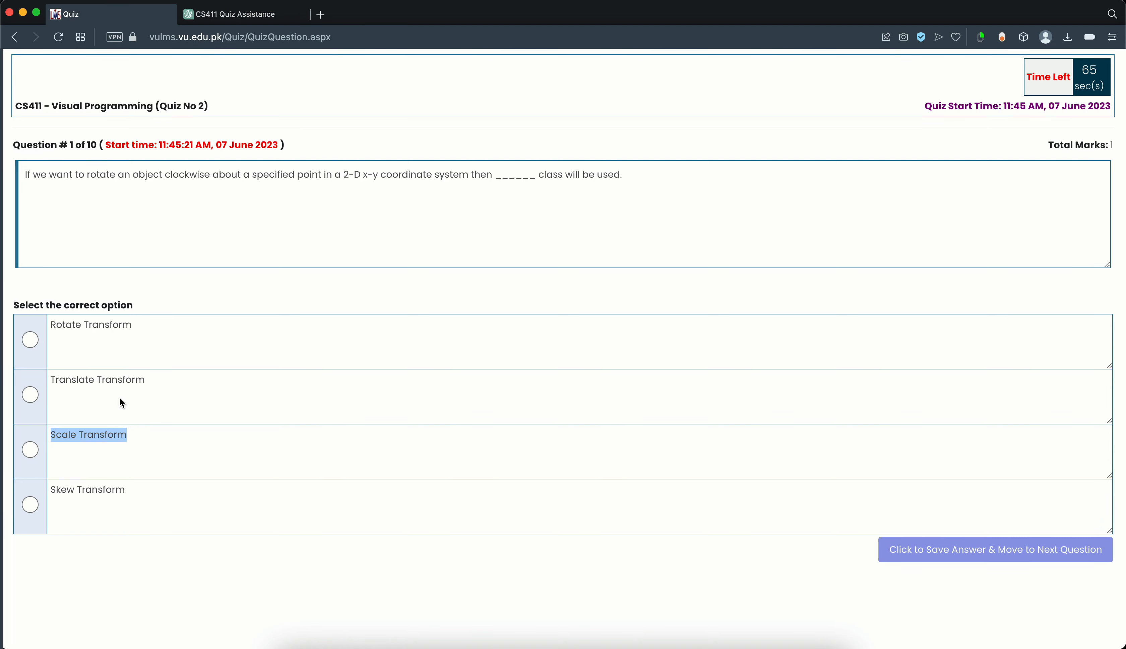
{"action": "left_click_drag", "start_coordinate": [149, 489], "coordinate": [52, 495]}
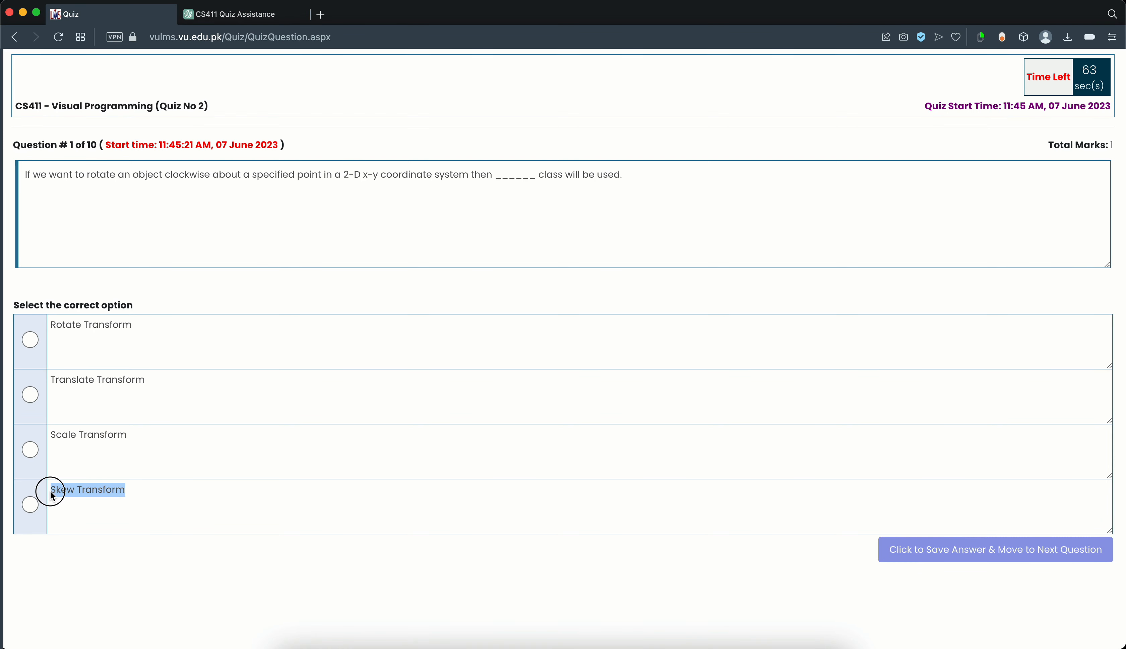
{"action": "key", "text": "super+c"}
{"action": "left_click", "coordinate": [271, 18]}
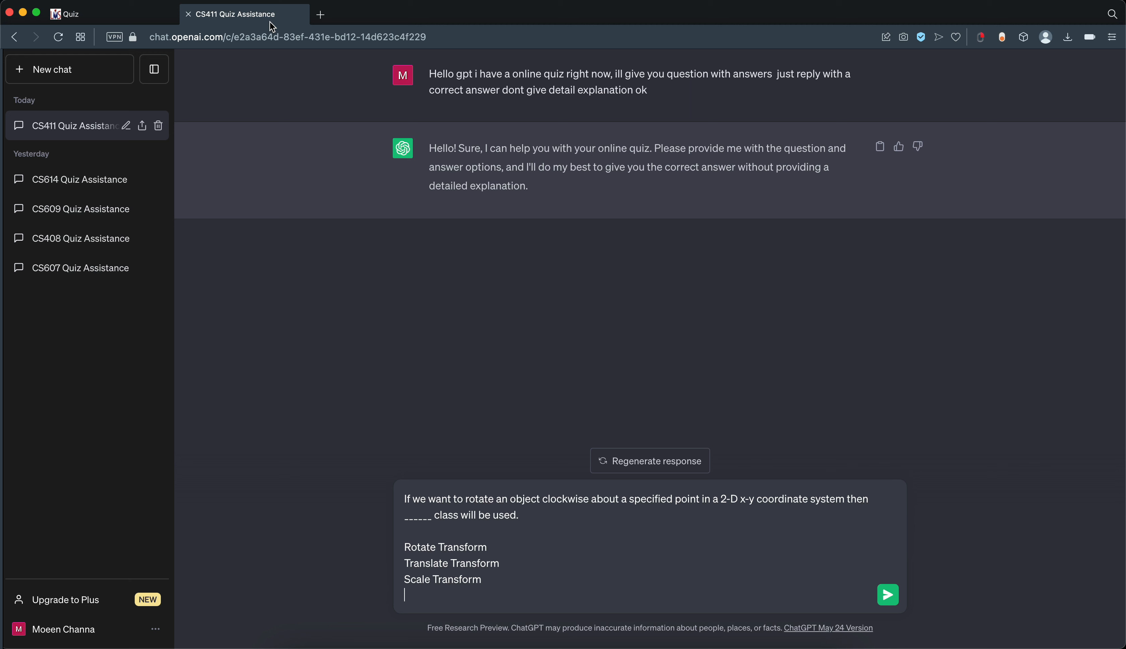
{"action": "key", "text": "super+v"}
{"action": "key", "text": "Return"}
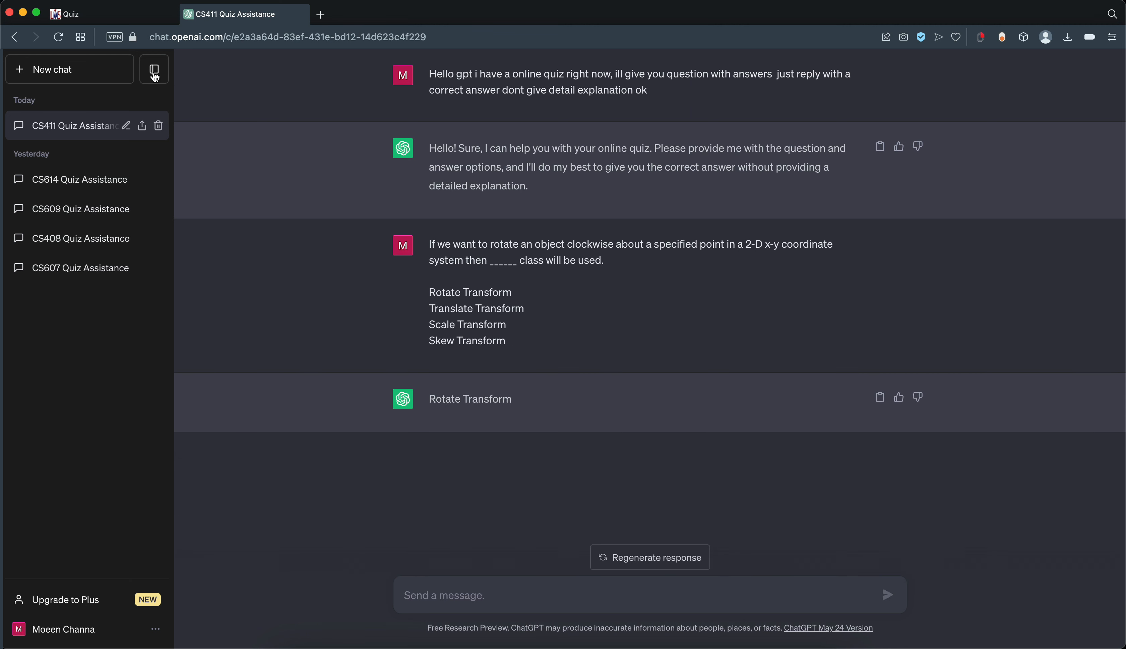
- Answer quiz question 1 with Rotate Transform and save it to move to the next question
{"action": "left_click", "coordinate": [137, 15]}
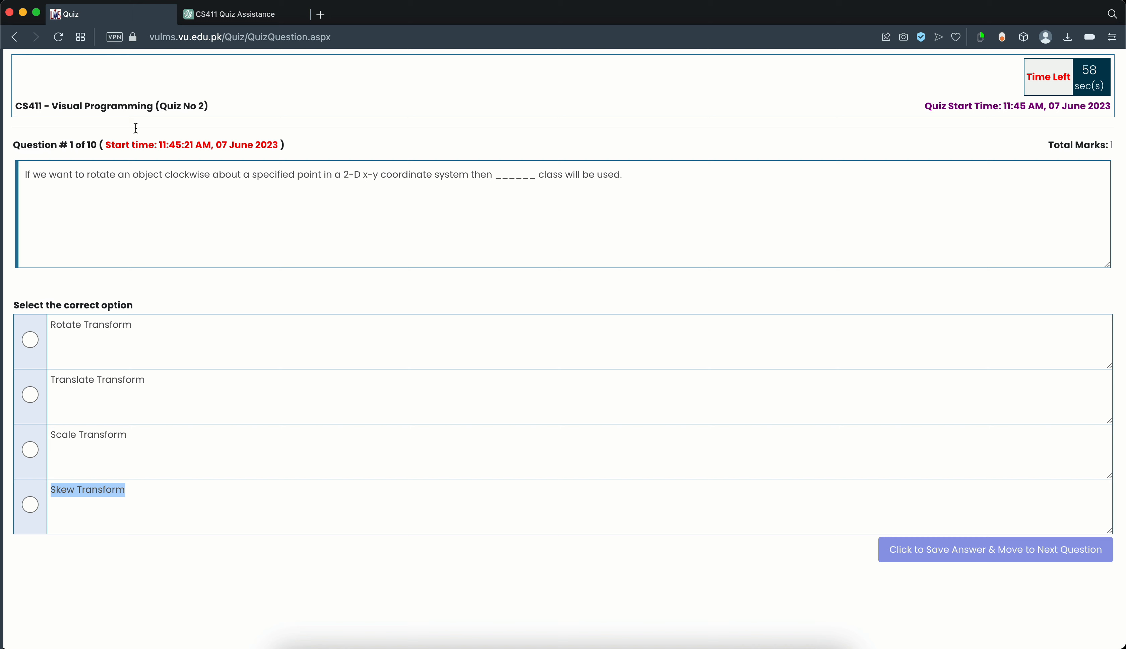
{"action": "left_click", "coordinate": [31, 340]}
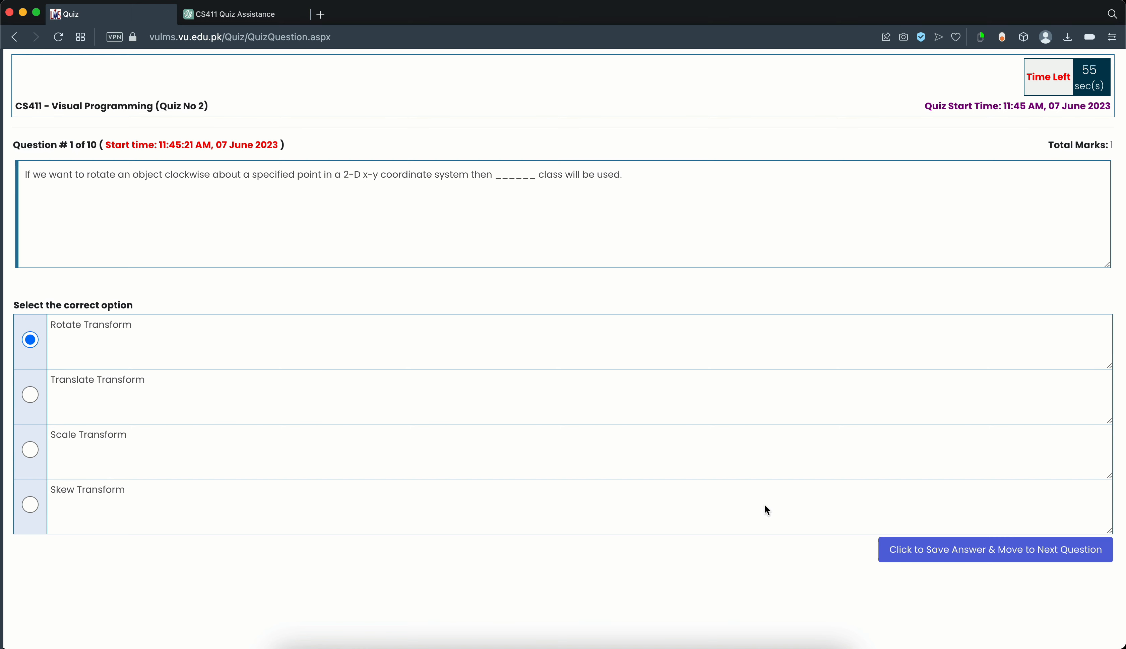
{"action": "left_click", "coordinate": [901, 555]}
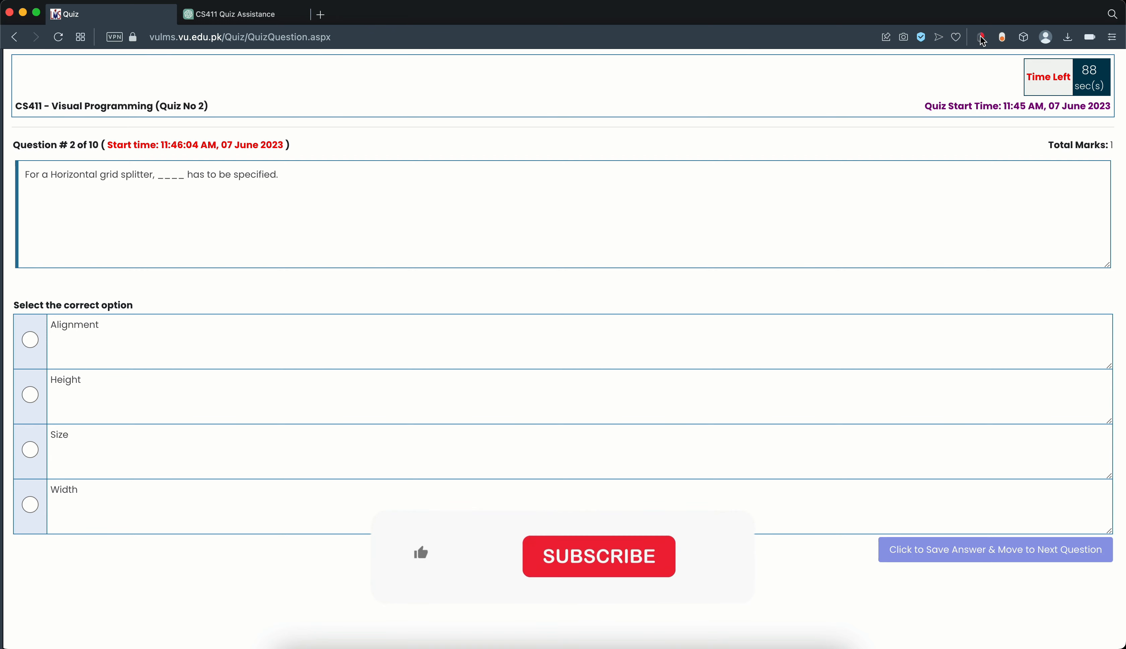
- Copy the quiz question "For a Horizontal grid splitter, ____ has to be specified." into a new ChatGPT message
{"action": "left_click_drag", "start_coordinate": [289, 181], "coordinate": [26, 177]}
{"action": "key", "text": "super+c"}
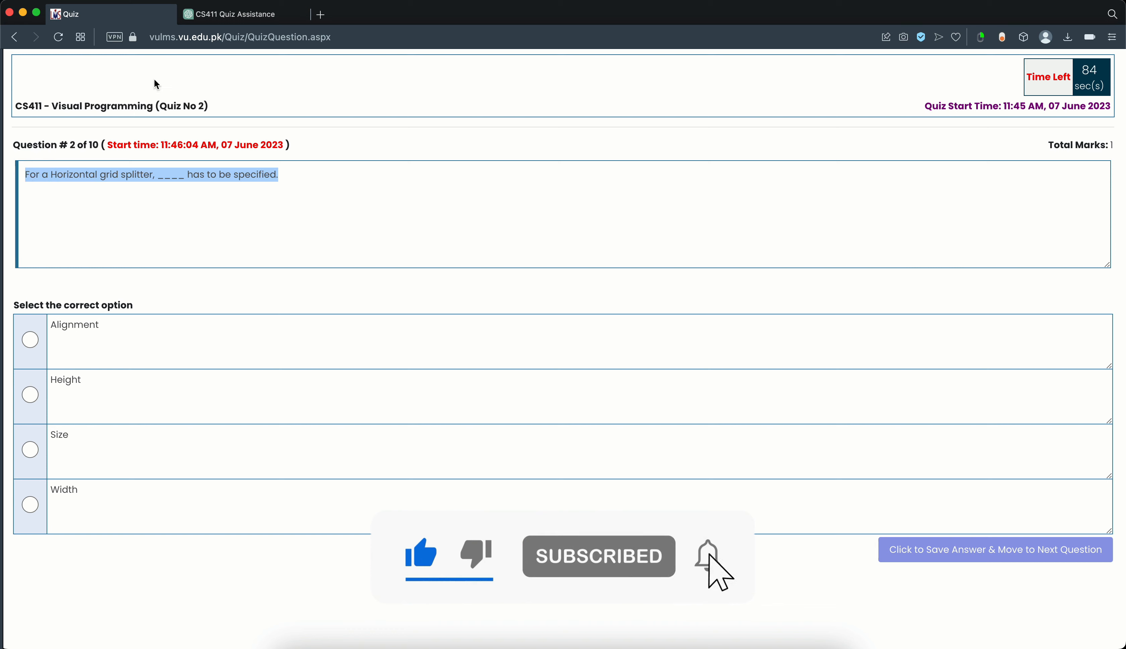
{"action": "left_click", "coordinate": [267, 17]}
{"action": "key", "text": "super+v"}
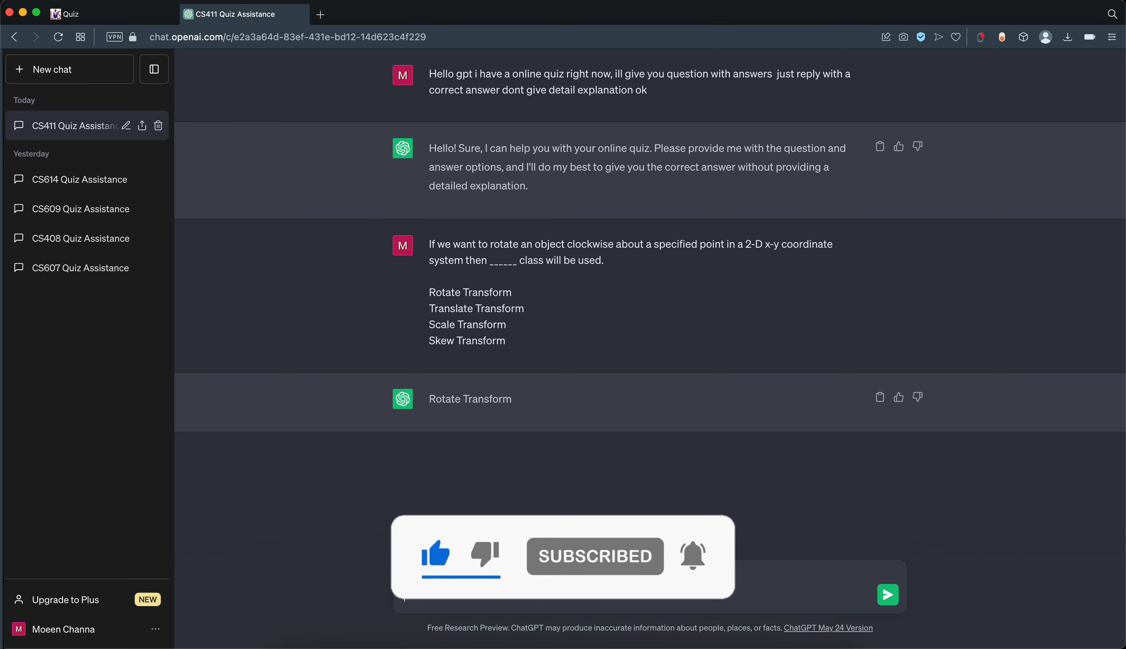
- Add the quiz options Alignment, Size and Width on separate lines below the question in the ChatGPT message
{"action": "left_click", "coordinate": [115, 18]}
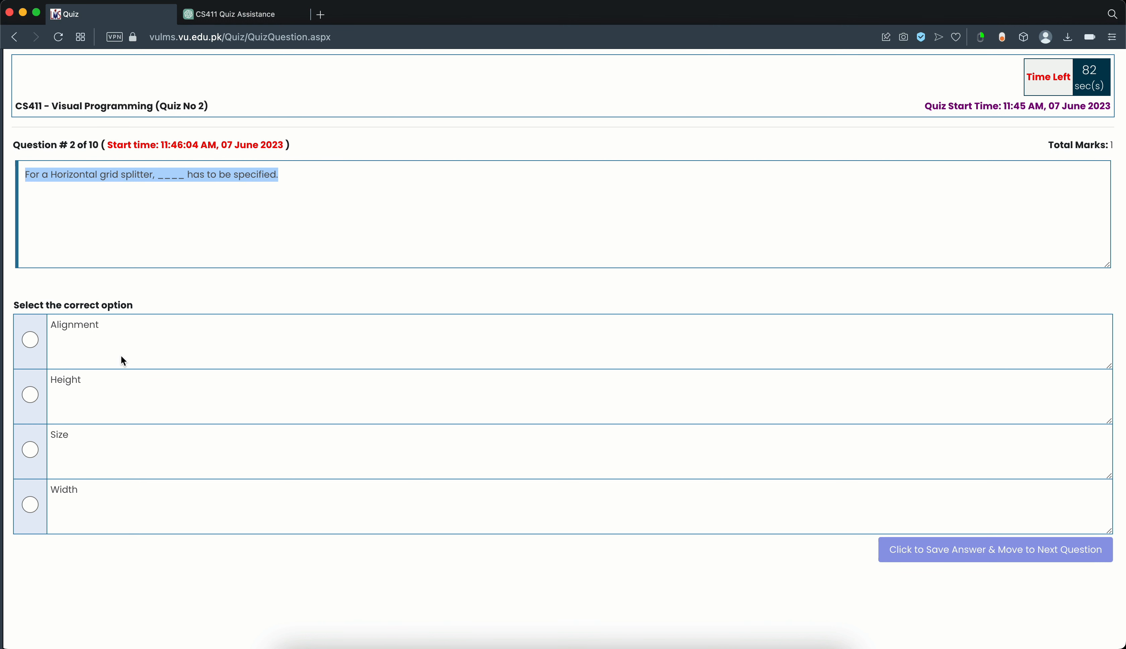
{"action": "left_click_drag", "start_coordinate": [122, 334], "coordinate": [61, 332]}
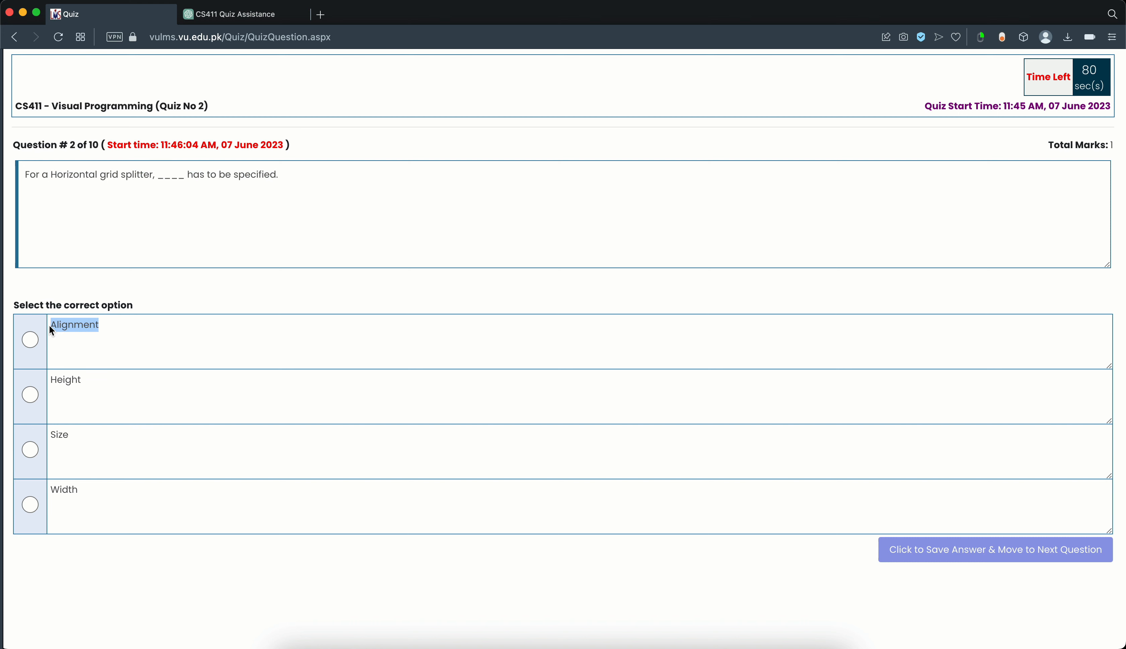
{"action": "left_click", "coordinate": [253, 20]}
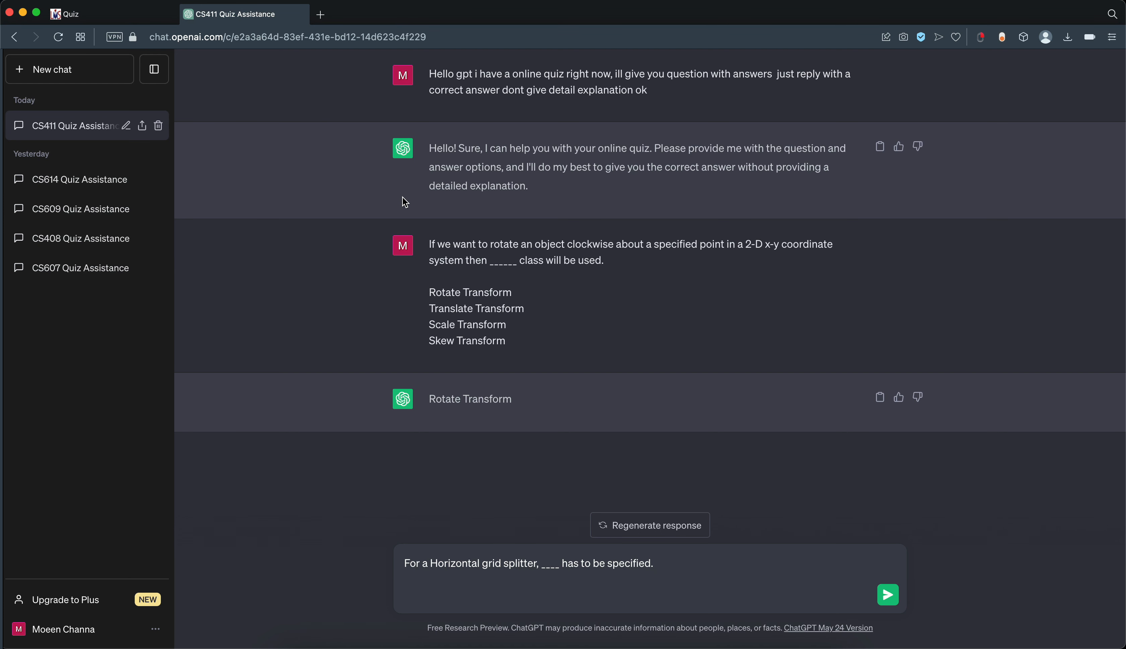
{"action": "type", "text": "Alignment"}
{"action": "key", "text": "shift+Return"}
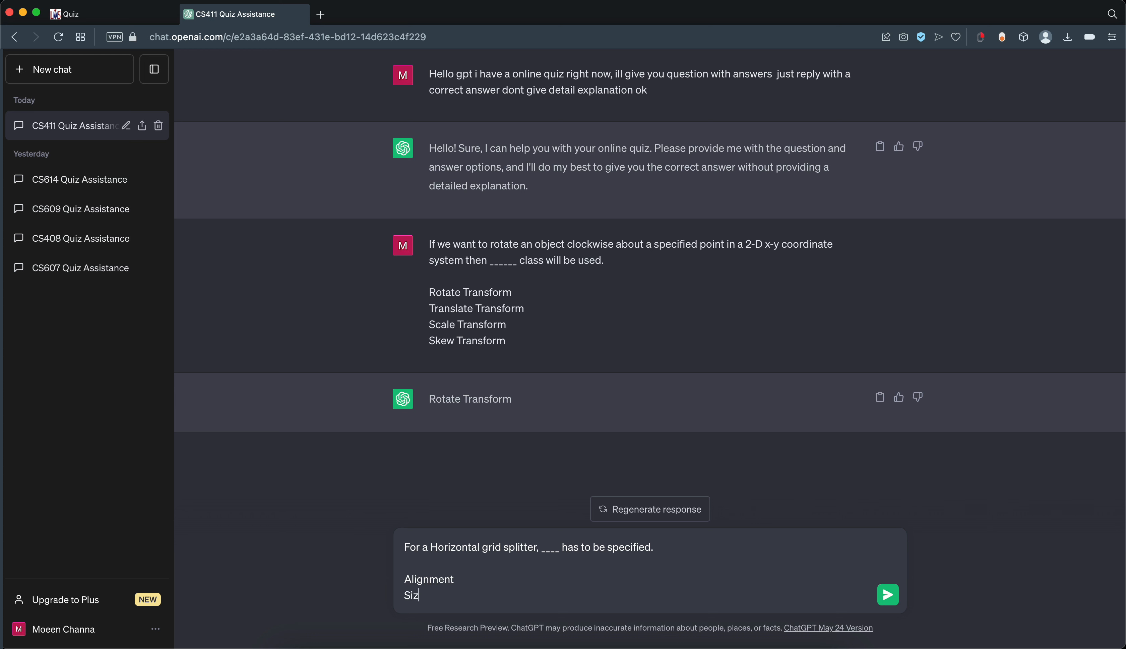
{"action": "type", "text": "Size"}
{"action": "key", "text": "shift+Return"}
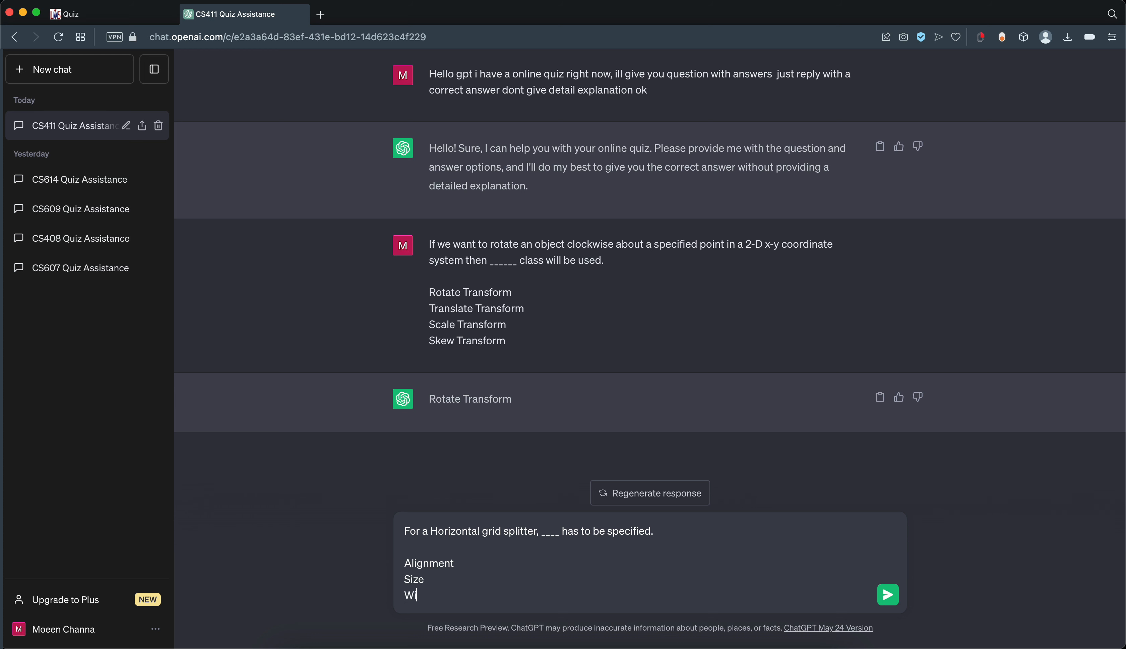
{"action": "type", "text": "Width"}
{"action": "key", "text": "shift+Return"}
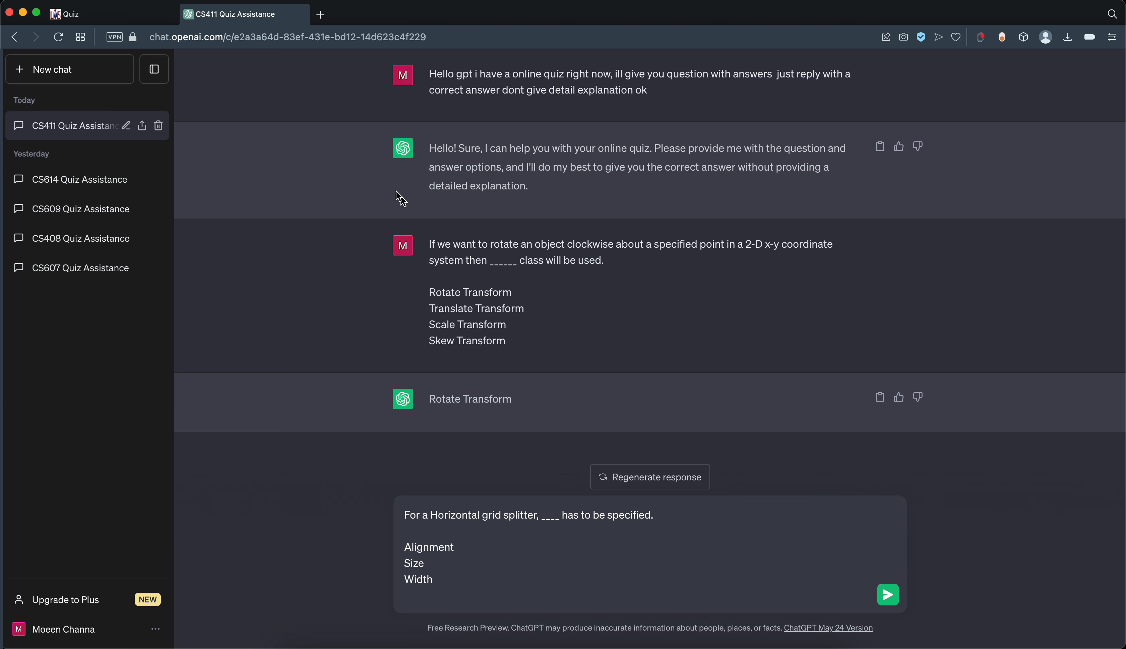
- Copy the remaining quiz option, Height, into the ChatGPT message and send it
{"action": "left_click", "coordinate": [132, 15]}
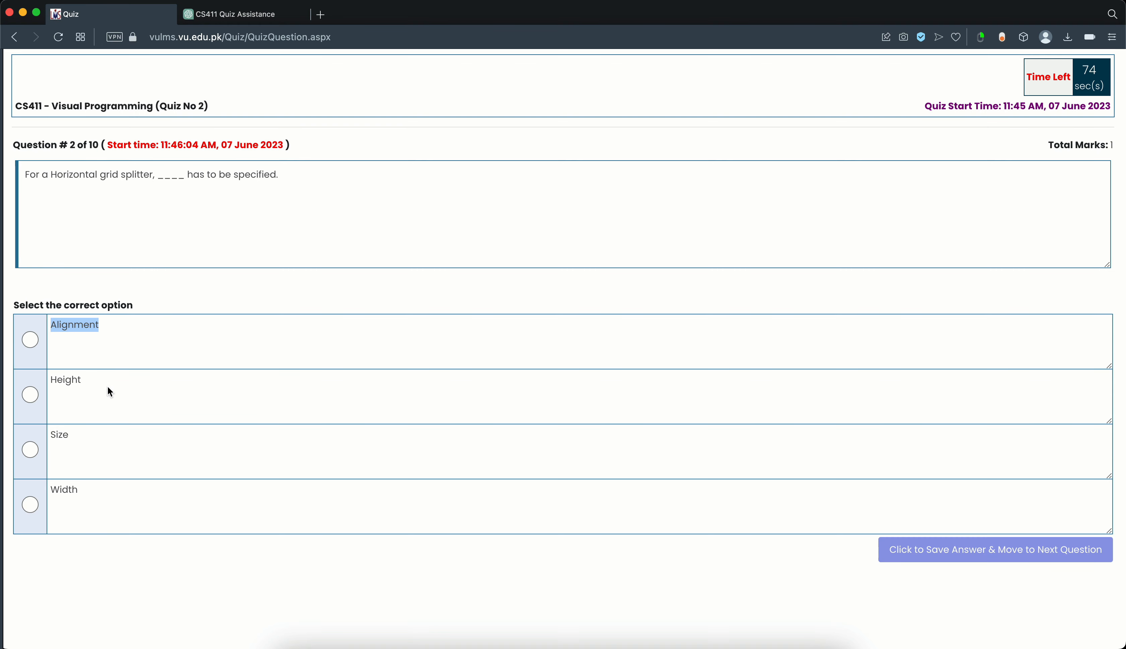
{"action": "left_click_drag", "start_coordinate": [100, 382], "coordinate": [53, 380]}
{"action": "key", "text": "super+c"}
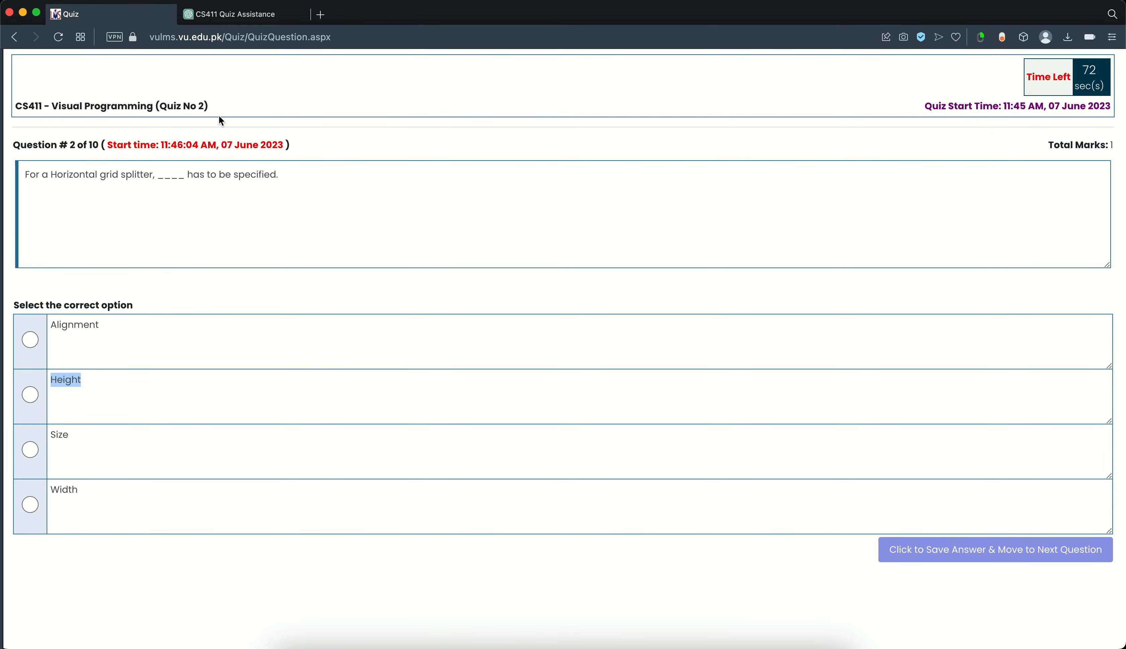
{"action": "left_click", "coordinate": [237, 14]}
{"action": "key", "text": "super+v"}
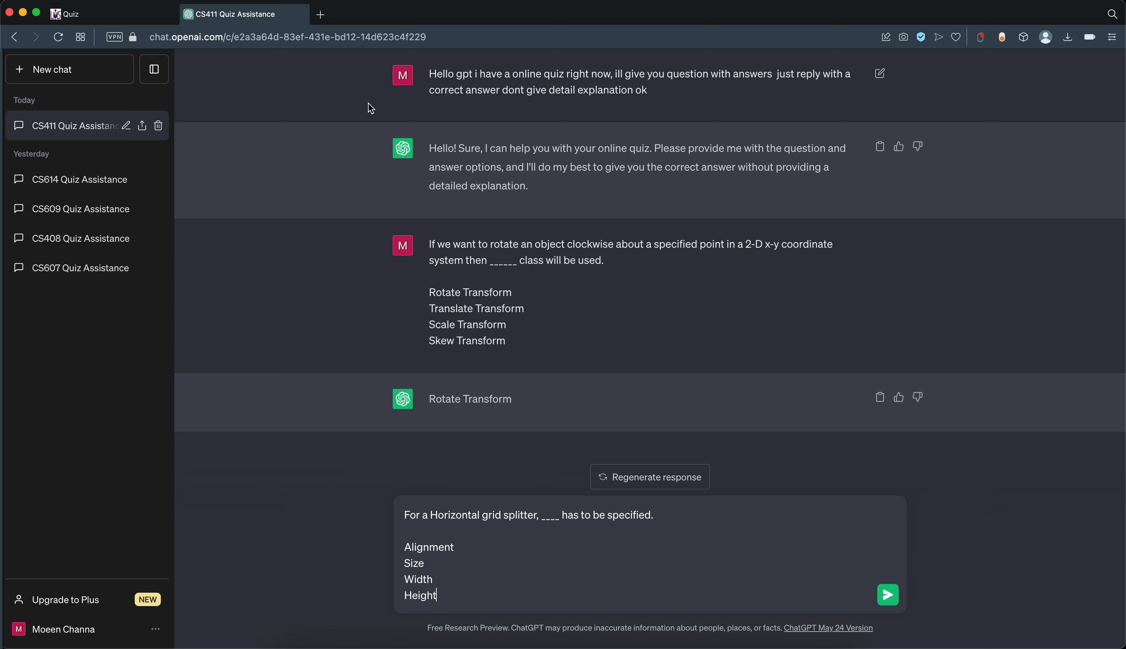
{"action": "key", "text": "Return"}
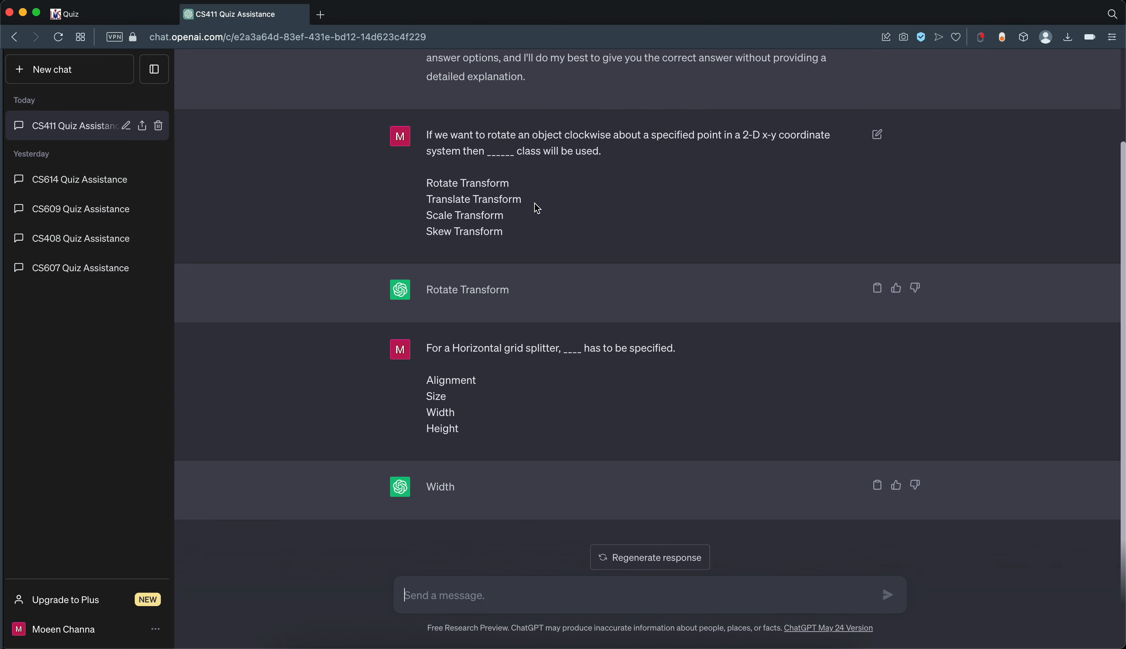
- Answer quiz question 2 with Width and save it to move to the next question
{"action": "left_click", "coordinate": [116, 14]}
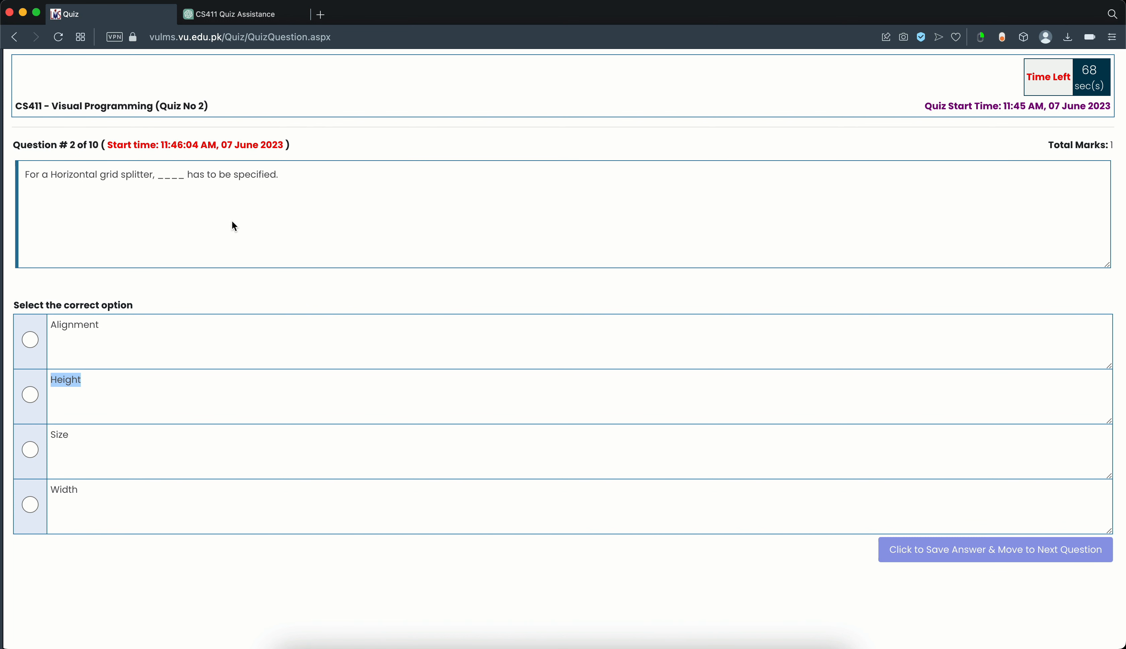
{"action": "left_click", "coordinate": [185, 401]}
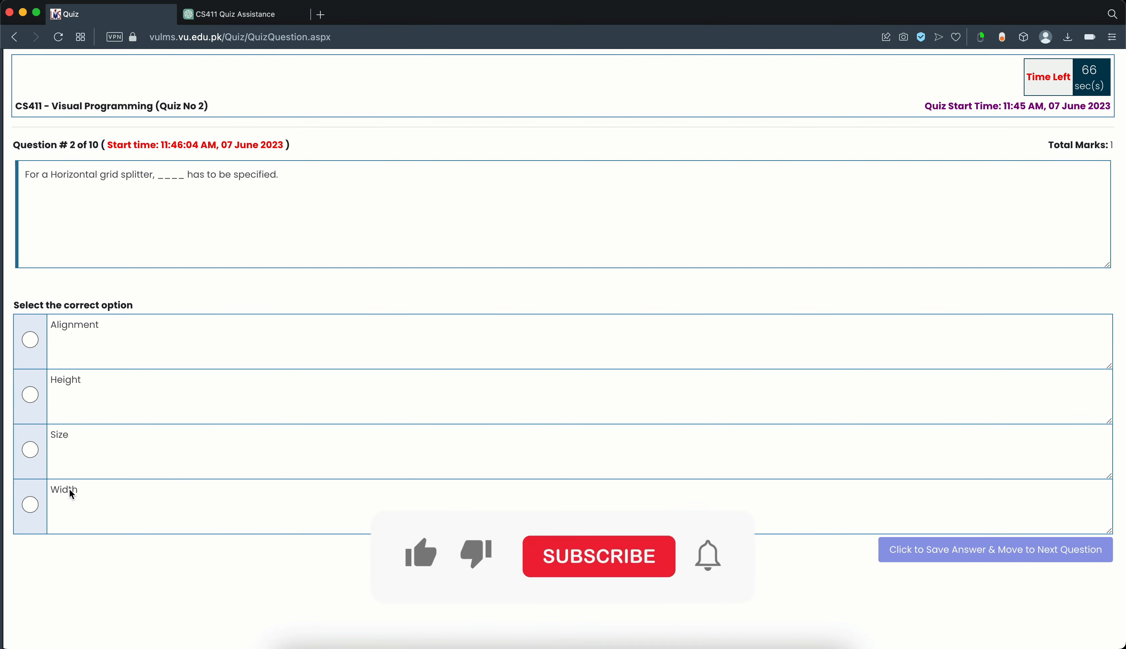
{"action": "left_click", "coordinate": [31, 506]}
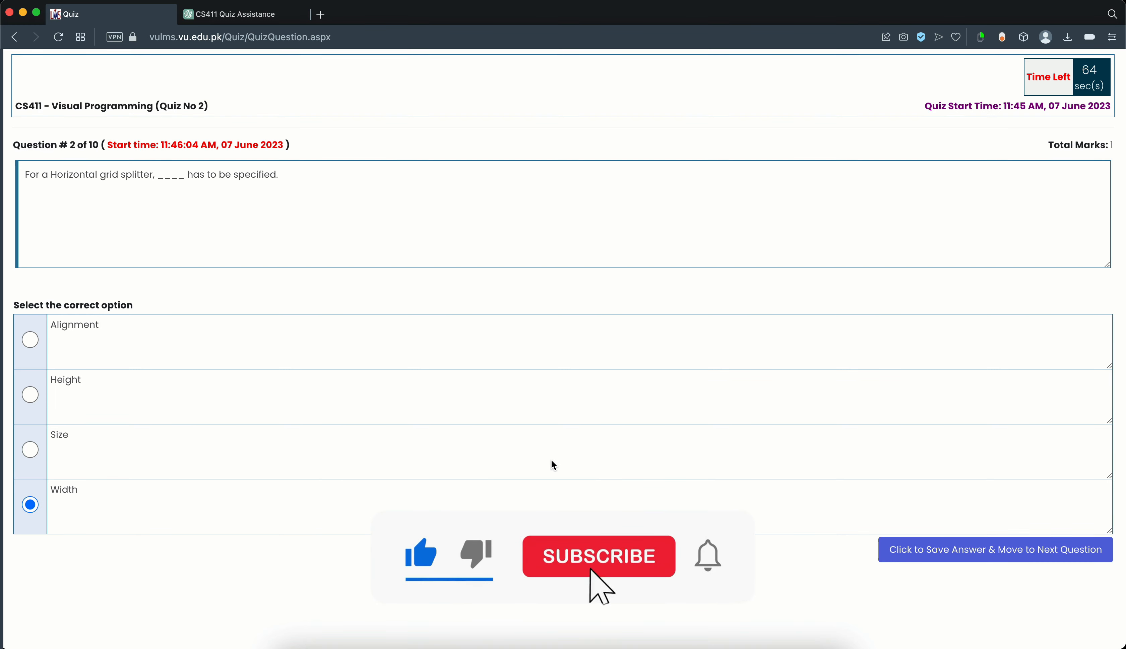
{"action": "left_click", "coordinate": [936, 551]}
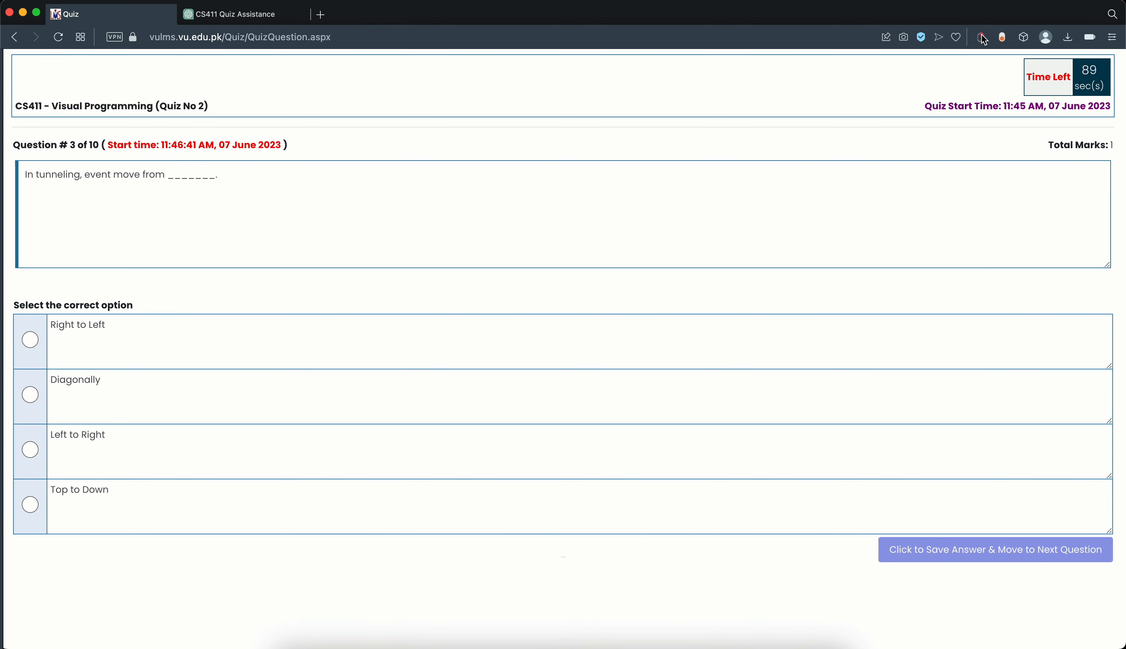
- Copy the quiz question "In tunneling, event move from _______." into a new ChatGPT message, followed by a blank line
{"action": "left_click_drag", "start_coordinate": [236, 173], "coordinate": [39, 169]}
{"action": "key", "text": "super+c"}
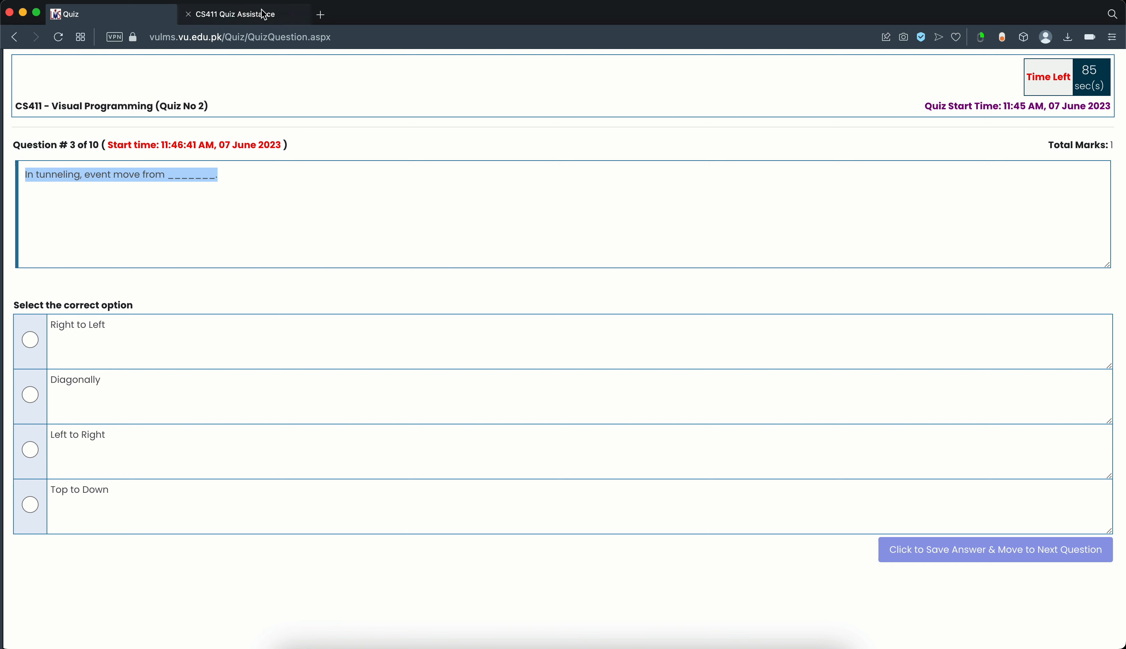
{"action": "left_click", "coordinate": [237, 14]}
{"action": "key", "text": "super+v"}
{"action": "key", "text": "shift+Return"}
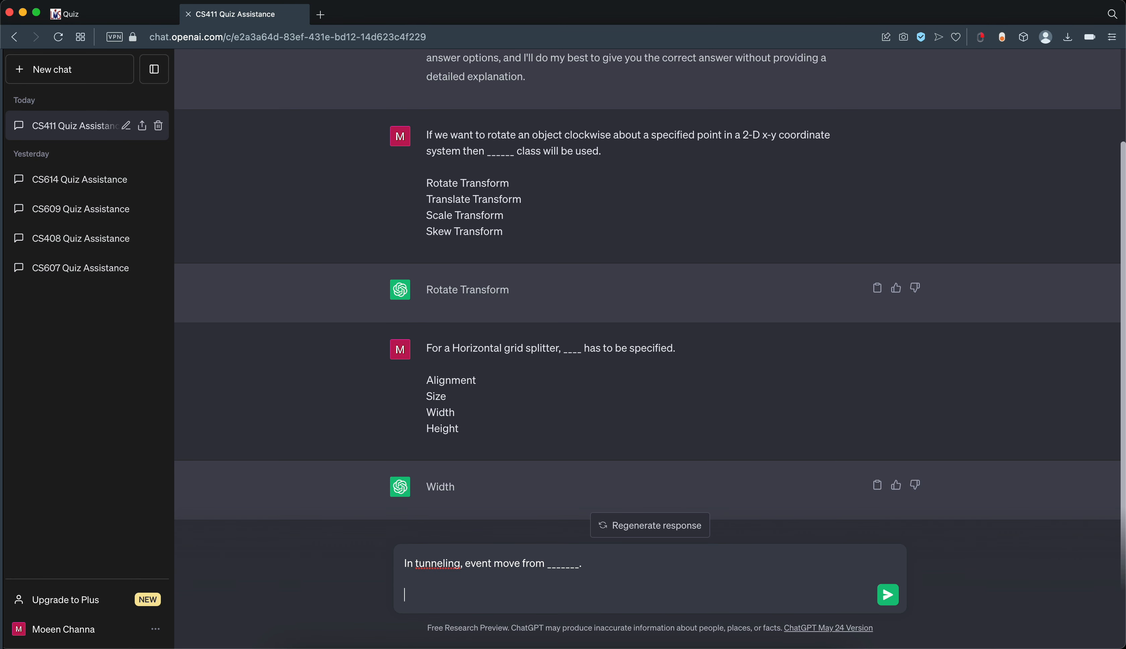
- Add the quiz options Right to Left and Diagonally on separate lines below the tunneling question in the ChatGPT message
{"action": "left_click", "coordinate": [94, 20]}
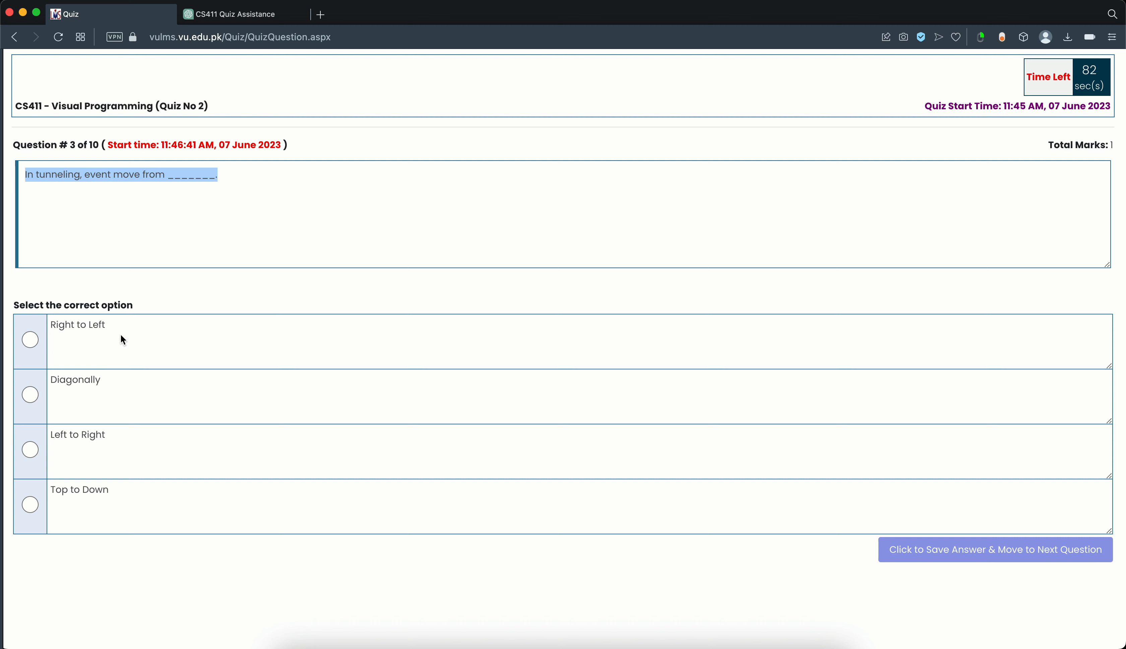
{"action": "left_click_drag", "start_coordinate": [121, 328], "coordinate": [51, 326]}
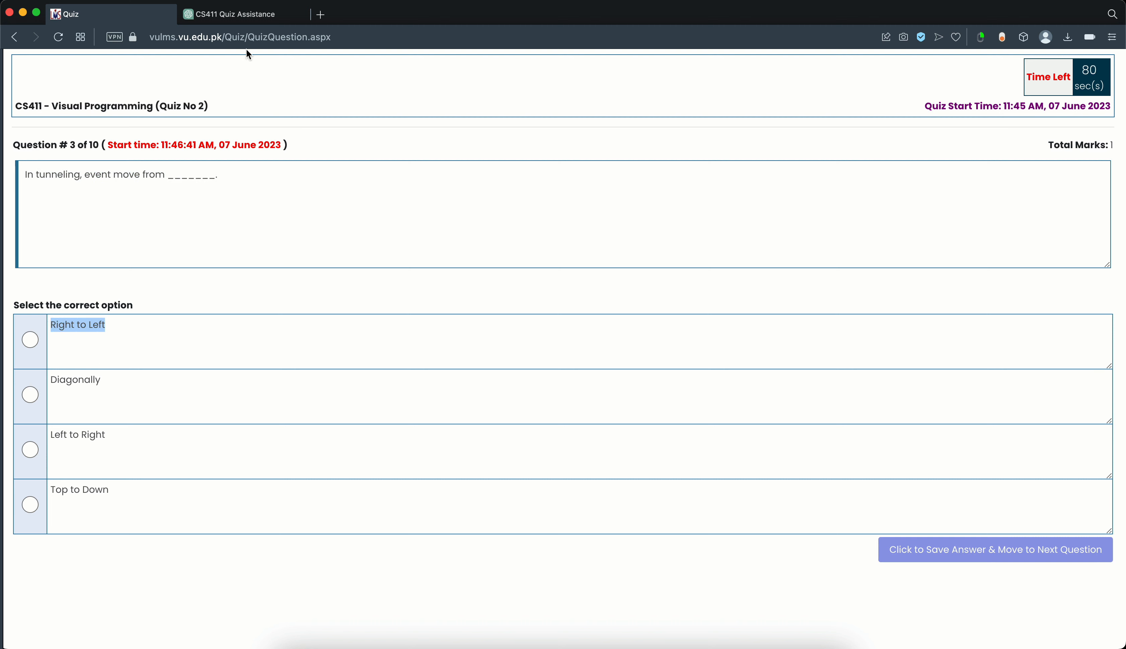
{"action": "left_click", "coordinate": [253, 19]}
{"action": "key", "text": "super+v"}
{"action": "key", "text": "shift+Return"}
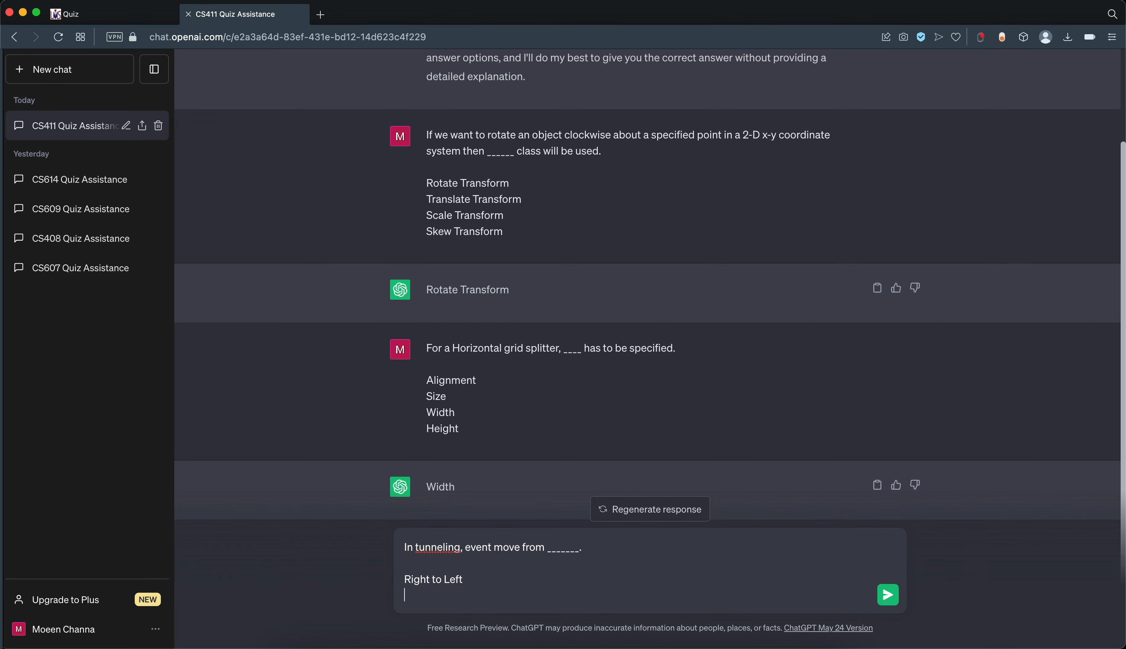
{"action": "left_click", "coordinate": [141, 14]}
{"action": "left_click_drag", "start_coordinate": [112, 382], "coordinate": [58, 382]}
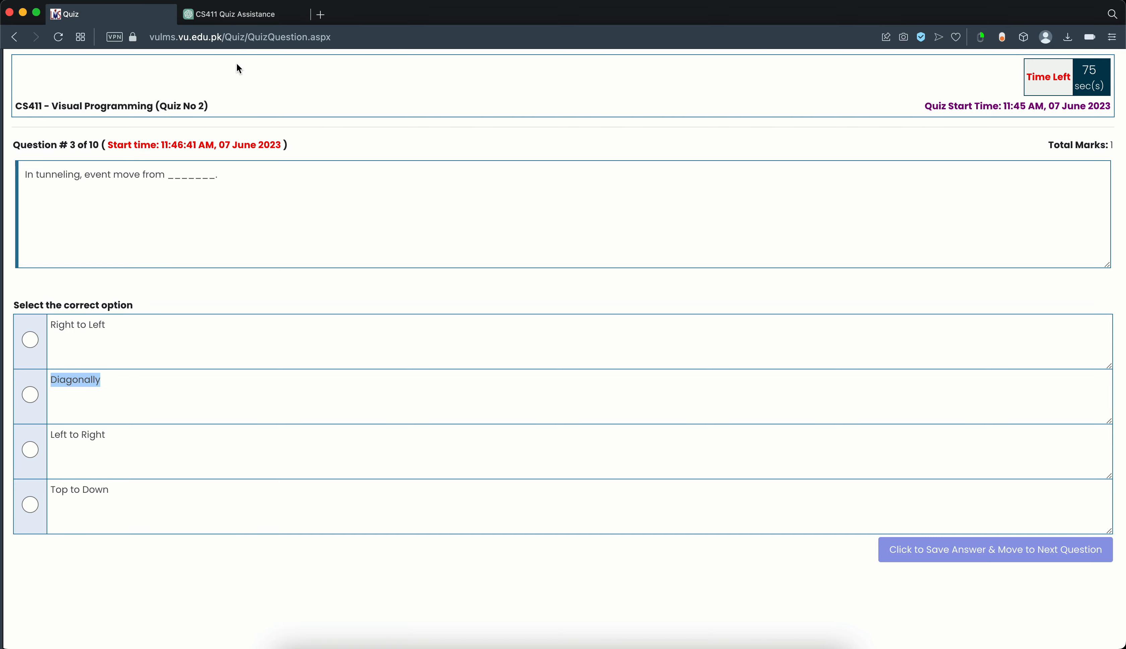
{"action": "key", "text": "super+c"}
{"action": "left_click", "coordinate": [236, 15]}
{"action": "key", "text": "super+v"}
{"action": "key", "text": "shift+Return"}
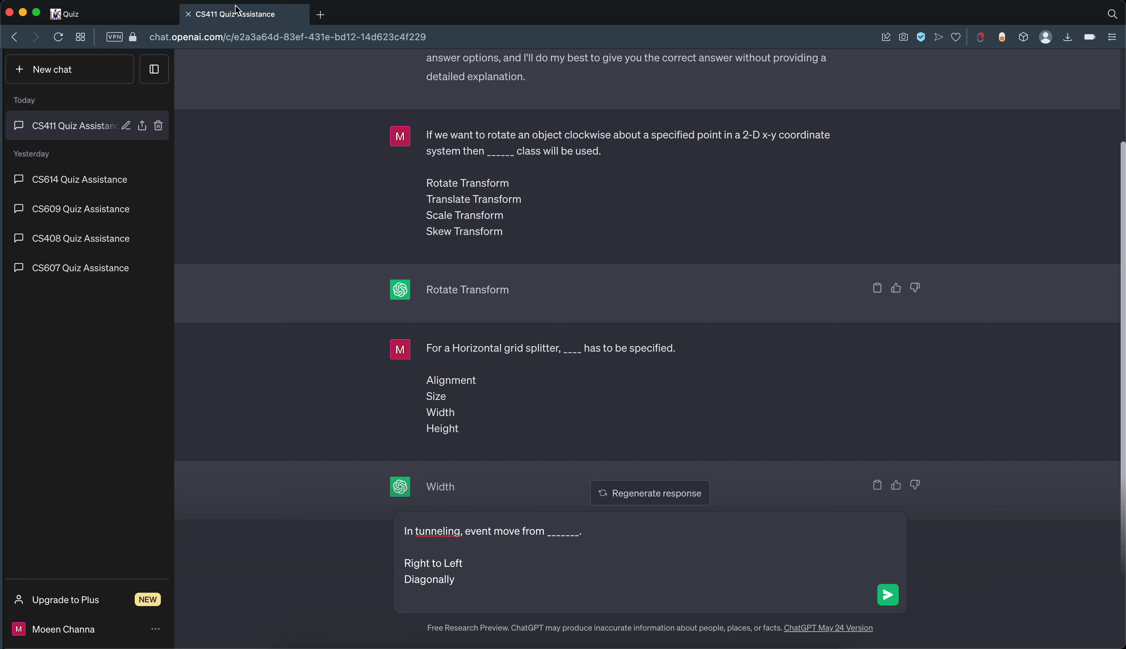
- Add the remaining quiz options, Left to Right and Top to Down, to the ChatGPT message and send it
{"action": "left_click", "coordinate": [130, 10]}
{"action": "left_click_drag", "start_coordinate": [127, 436], "coordinate": [51, 434]}
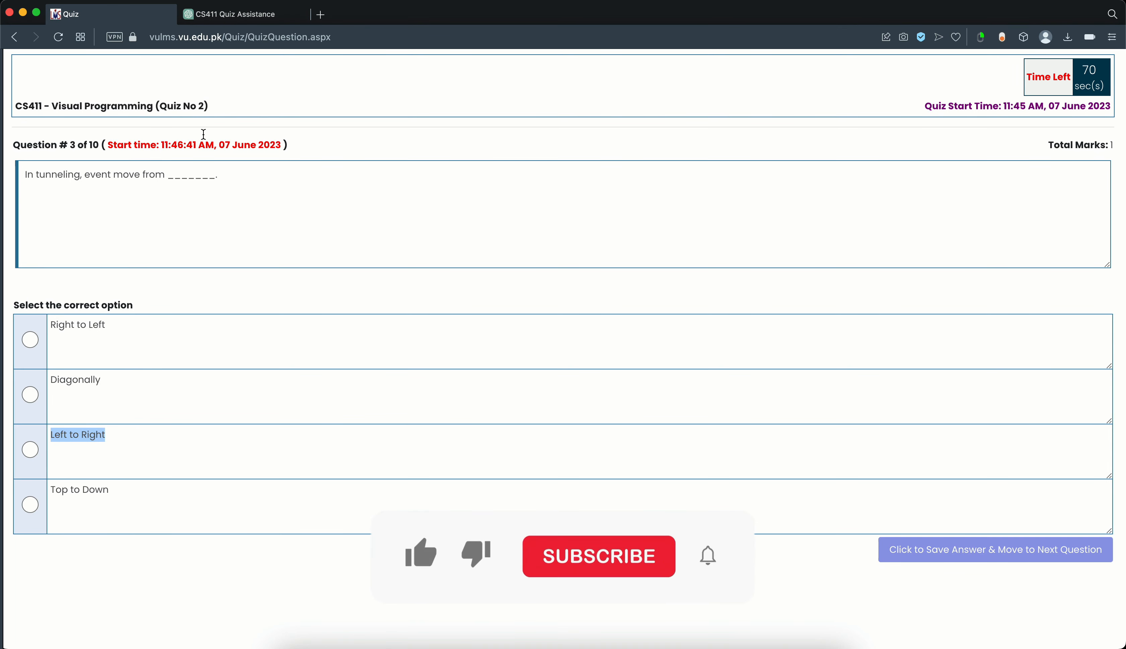
{"action": "left_click", "coordinate": [258, 17]}
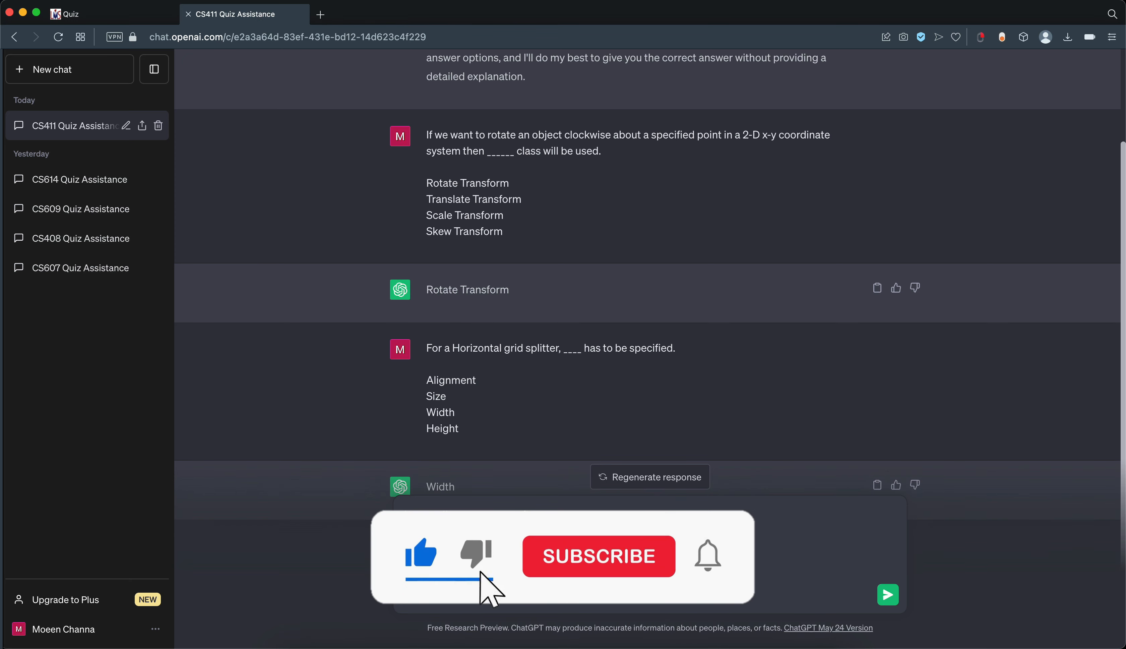
{"action": "left_click", "coordinate": [131, 12]}
{"action": "left_click_drag", "start_coordinate": [113, 493], "coordinate": [52, 492]}
{"action": "key", "text": "super+c"}
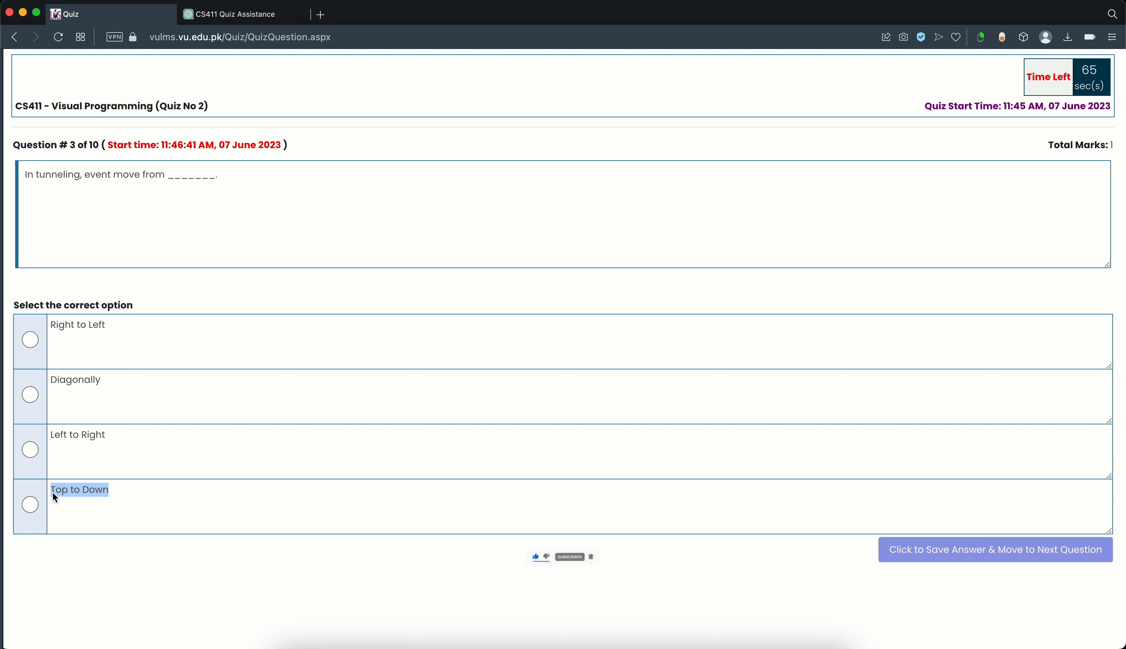
{"action": "left_click", "coordinate": [246, 16]}
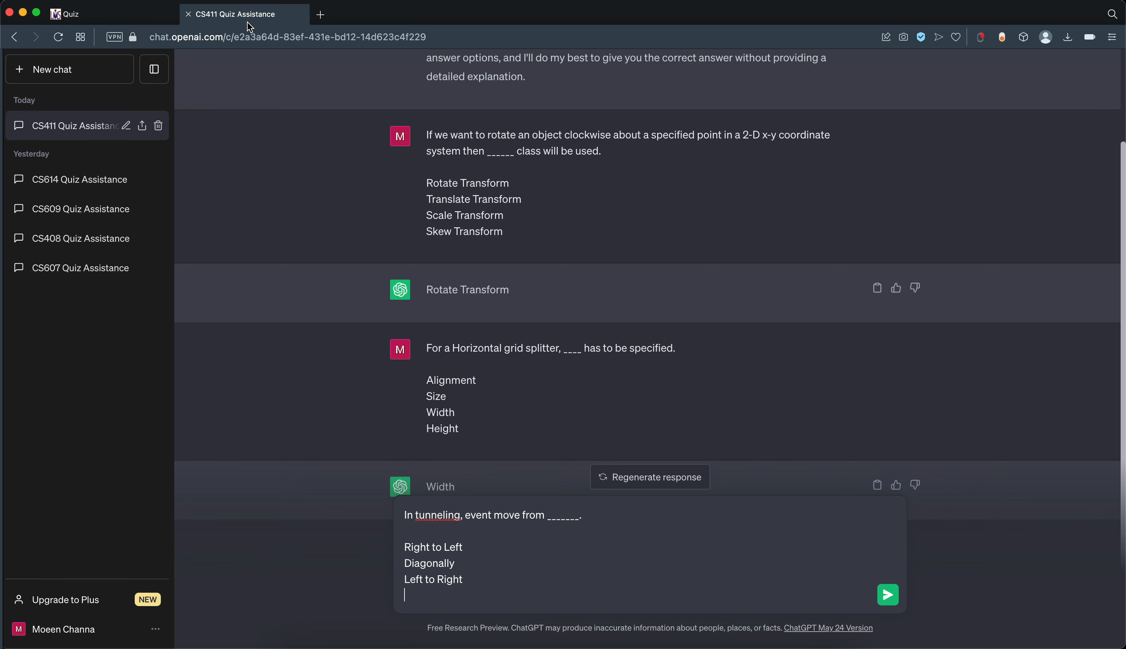
{"action": "key", "text": "super+v"}
{"action": "key", "text": "Return"}
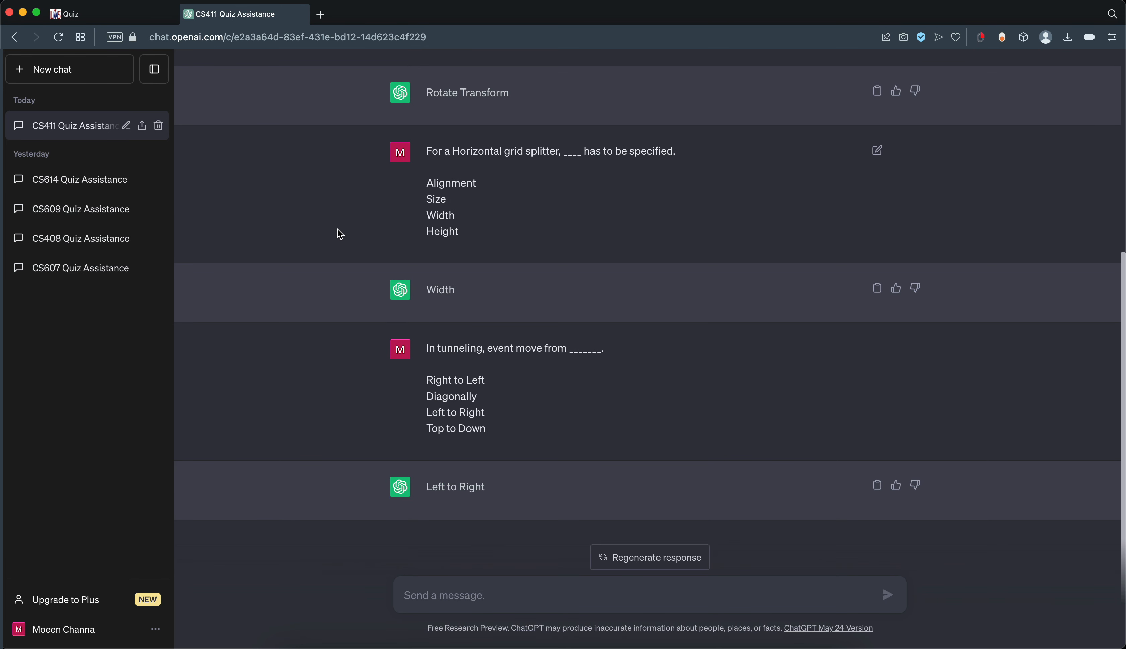
- Answer quiz question 3 with Left to Right, recheck it against the ChatGPT reply, and save it to move to the next question
{"action": "left_click", "coordinate": [112, 16]}
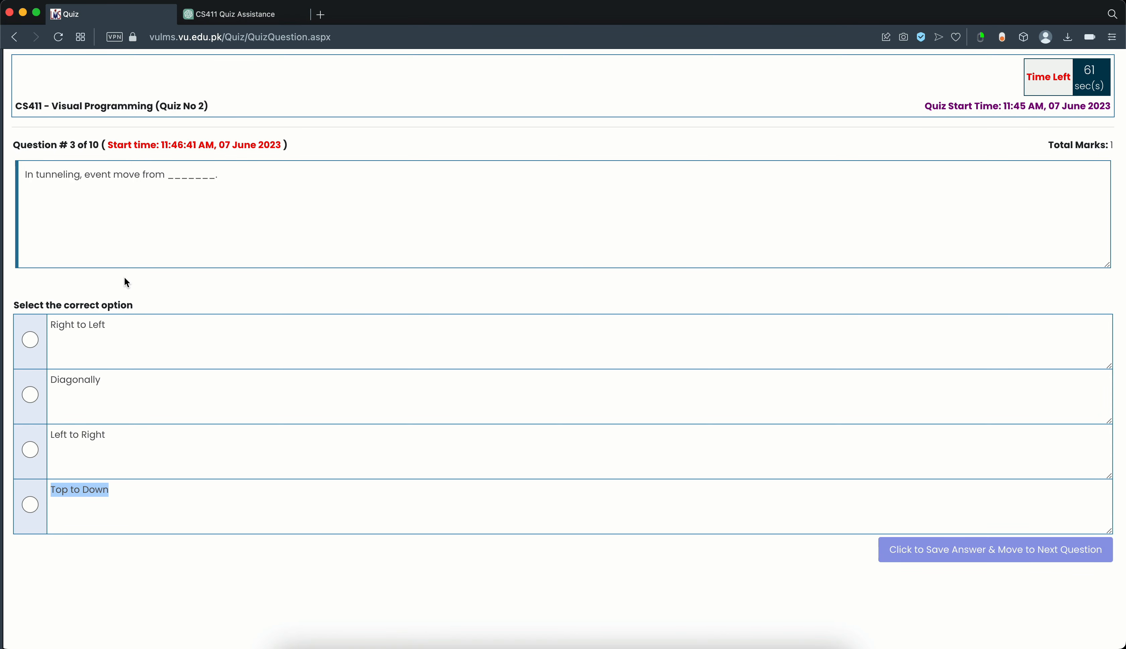
{"action": "left_click", "coordinate": [30, 450]}
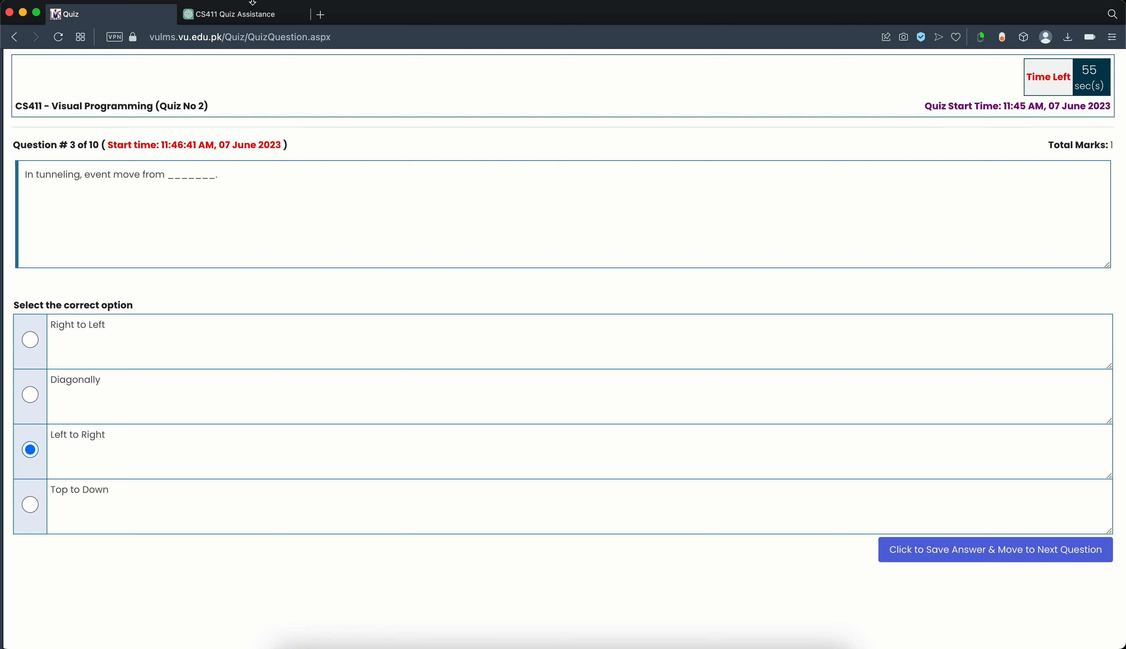
{"action": "left_click", "coordinate": [250, 14]}
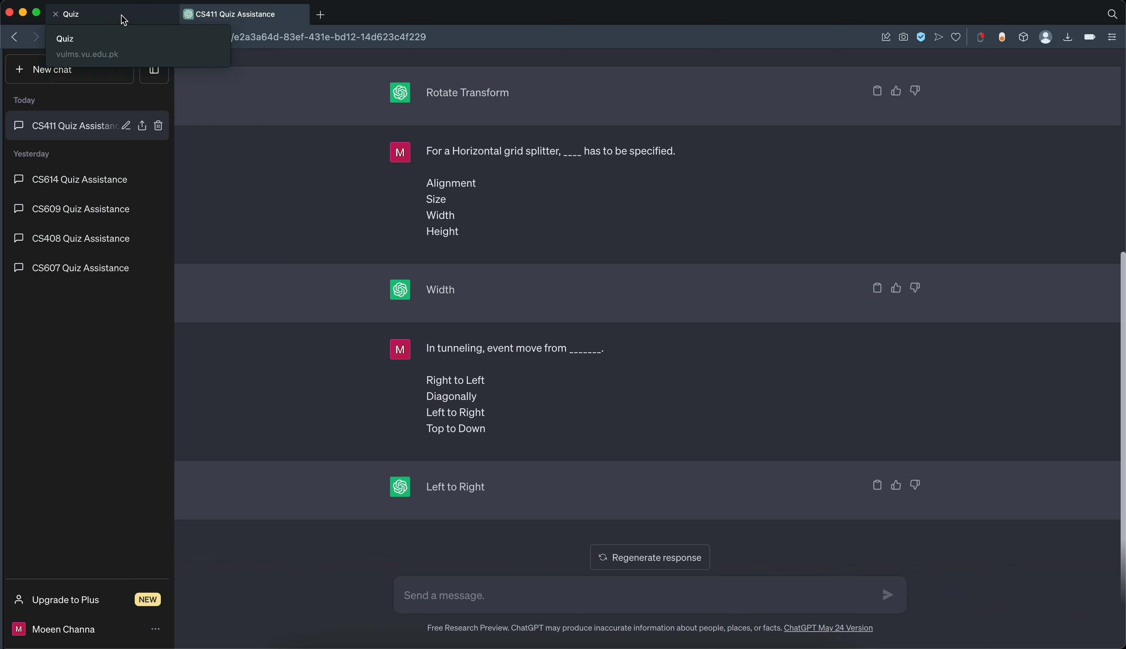
{"action": "left_click", "coordinate": [122, 16]}
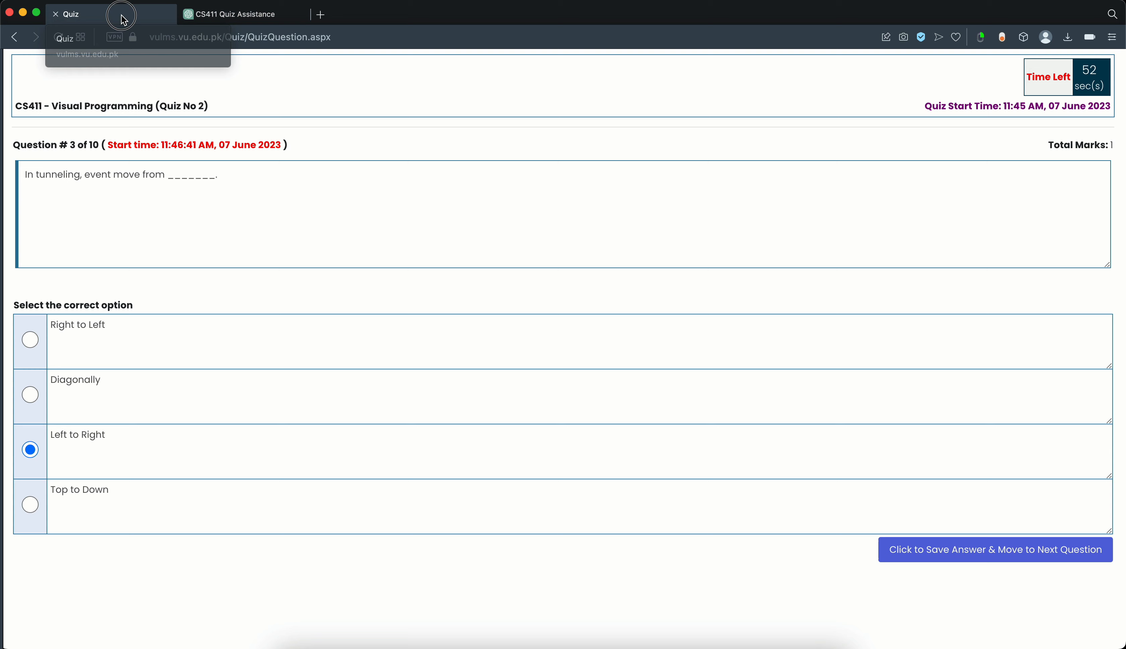
{"action": "left_click", "coordinate": [919, 546]}
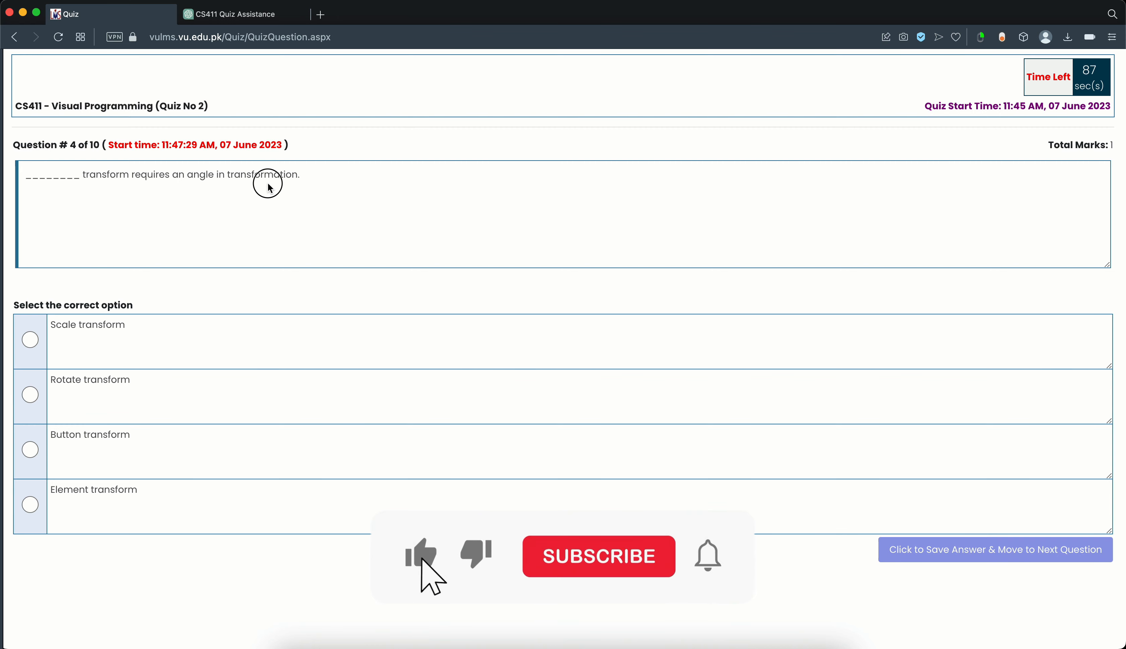
- Copy the quiz question "________ transform requires an angle in transformation." into a new ChatGPT message, followed by a blank line
{"action": "left_click_drag", "start_coordinate": [269, 188], "coordinate": [24, 177]}
{"action": "key", "text": "super+c"}
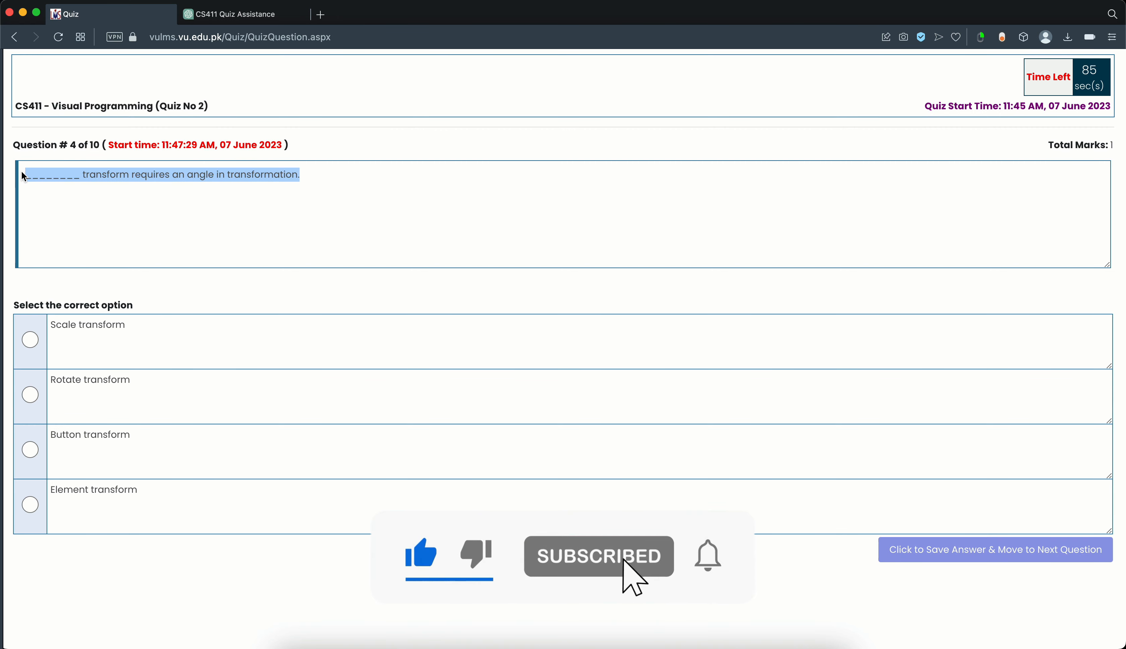
{"action": "left_click", "coordinate": [244, 21]}
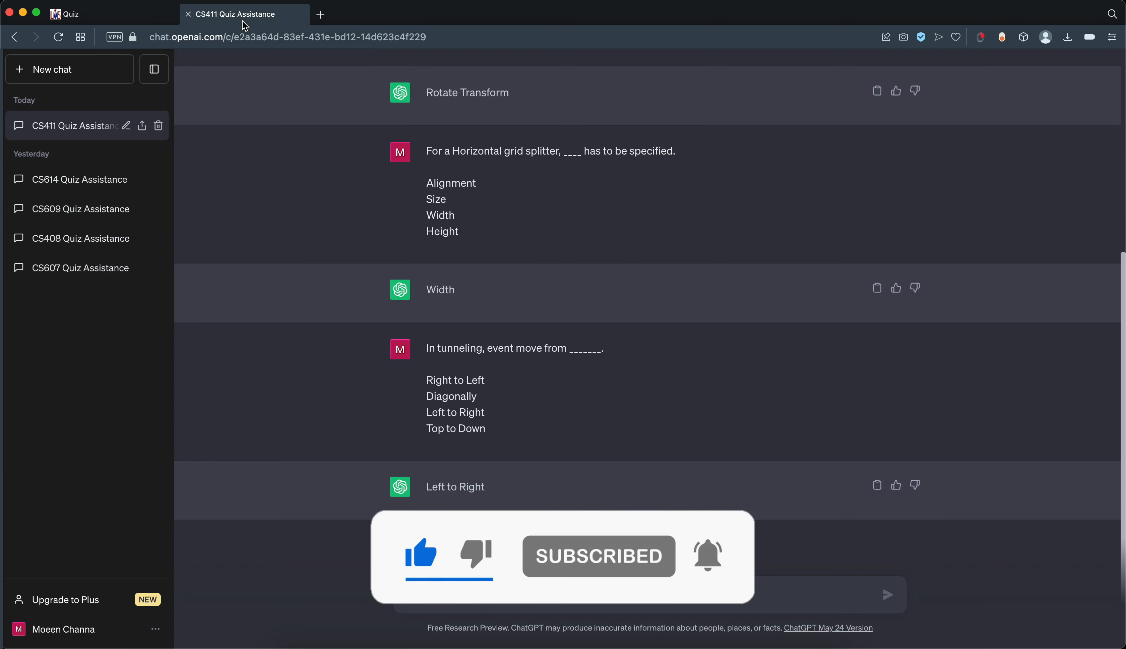
{"action": "key", "text": "super+v"}
{"action": "key", "text": "shift+Return"}
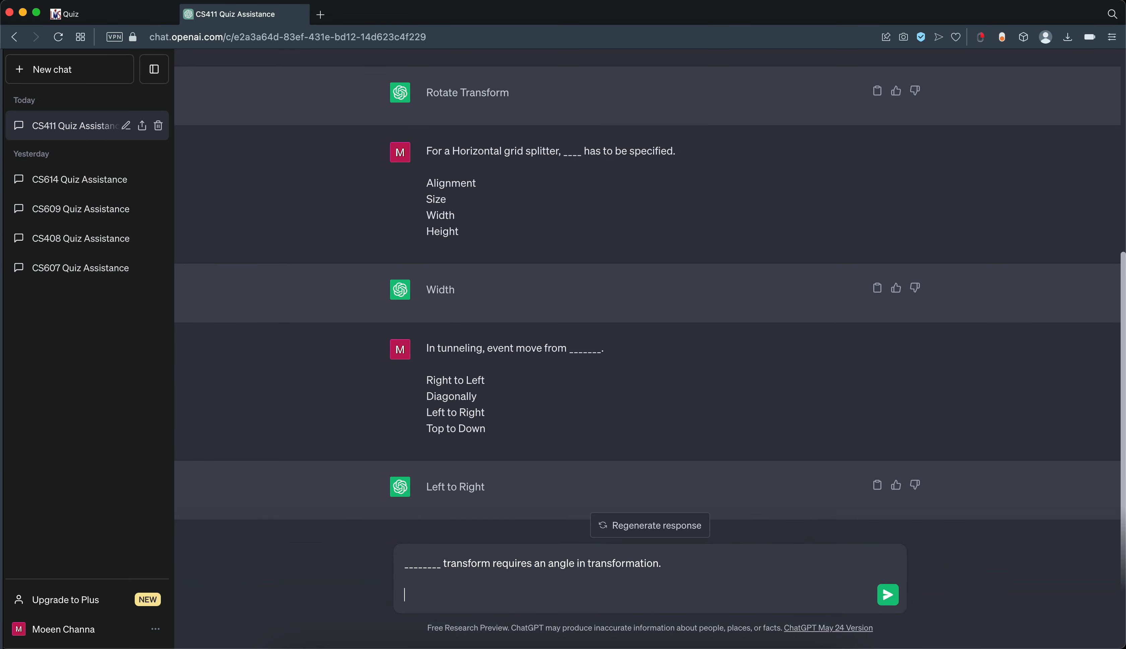
- Add the quiz options Scale transform and Rotate transform on separate lines below the question in the ChatGPT message
{"action": "left_click", "coordinate": [125, 14]}
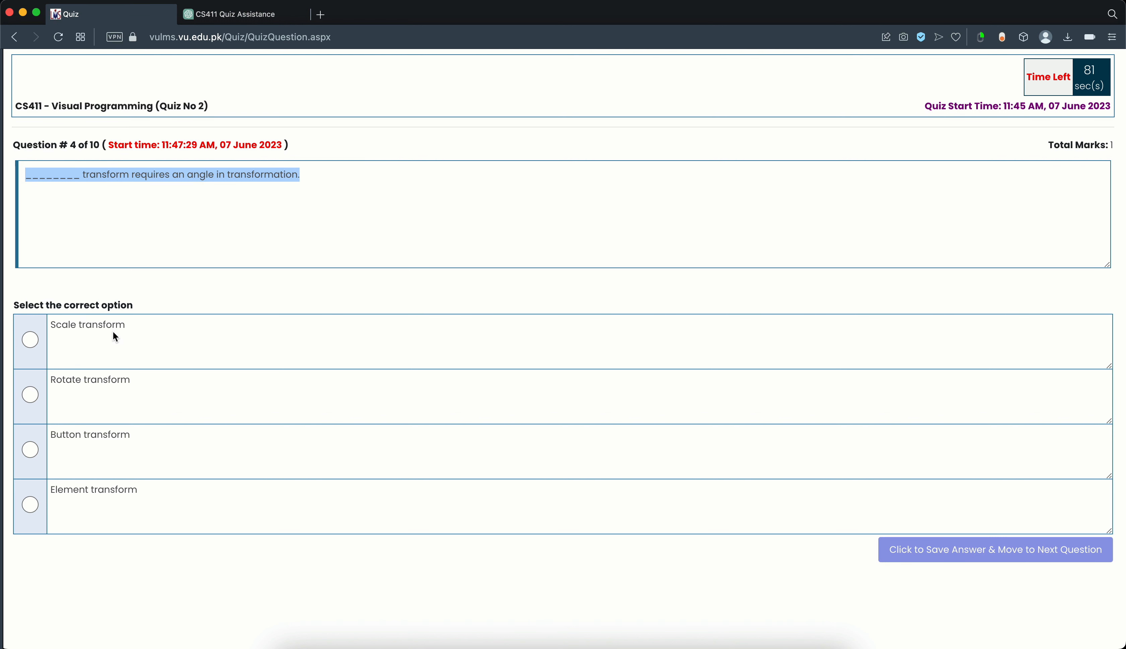
{"action": "left_click_drag", "start_coordinate": [142, 325], "coordinate": [48, 322]}
{"action": "key", "text": "super+c"}
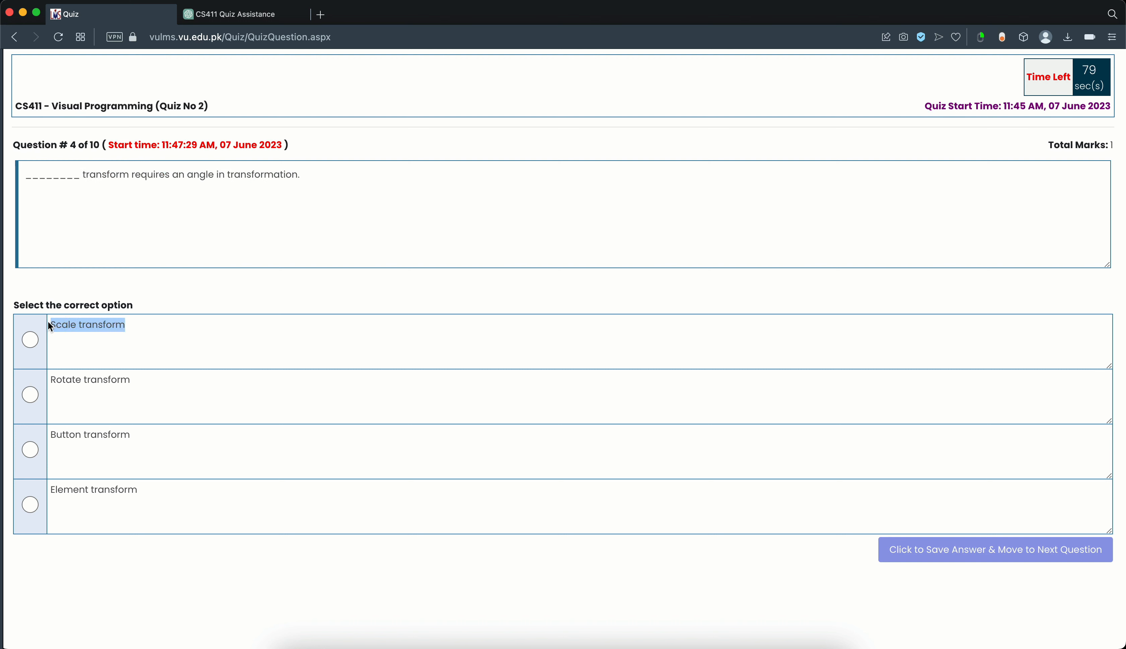
{"action": "left_click", "coordinate": [266, 16]}
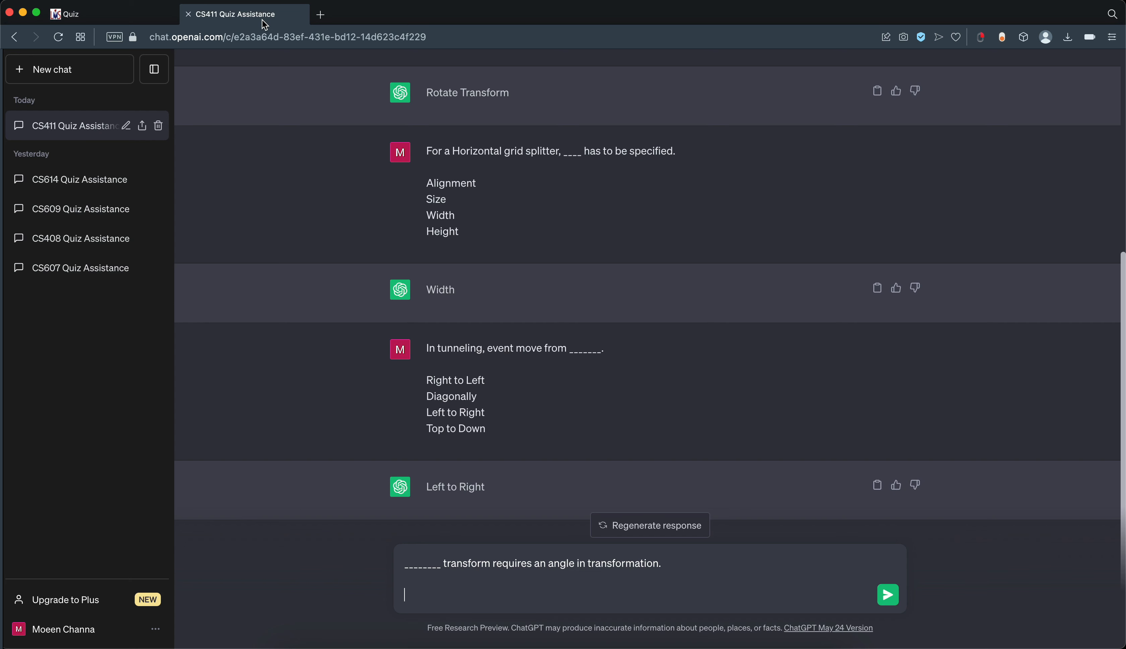
{"action": "key", "text": "super+v"}
{"action": "key", "text": "shift+Return"}
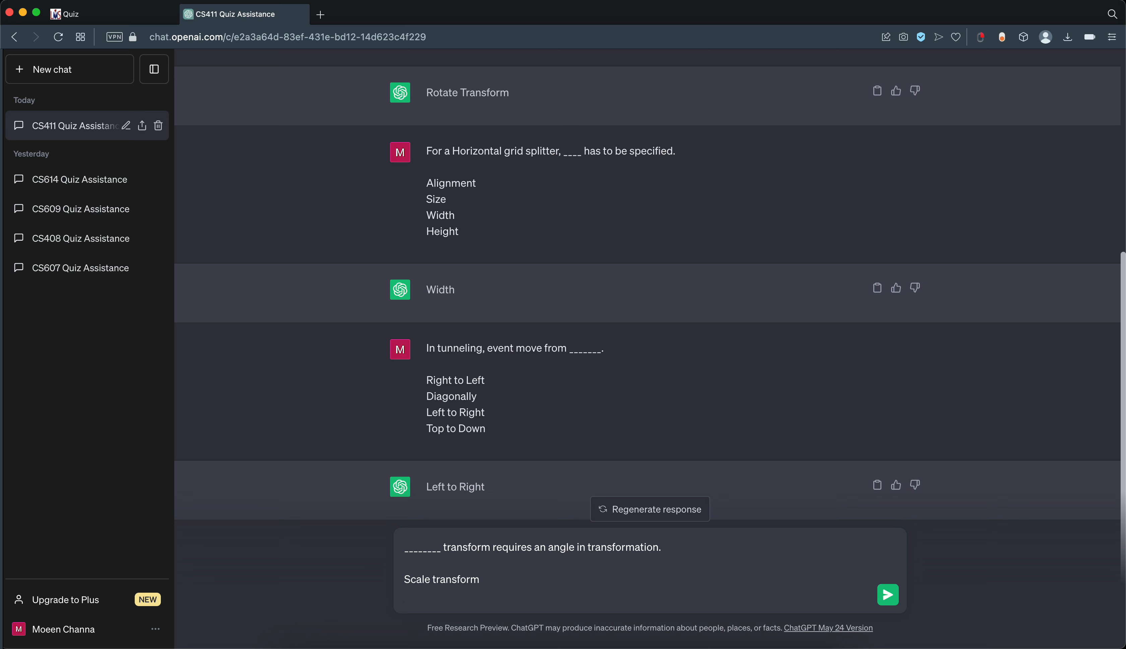
{"action": "left_click", "coordinate": [112, 15]}
{"action": "left_click_drag", "start_coordinate": [144, 385], "coordinate": [55, 384]}
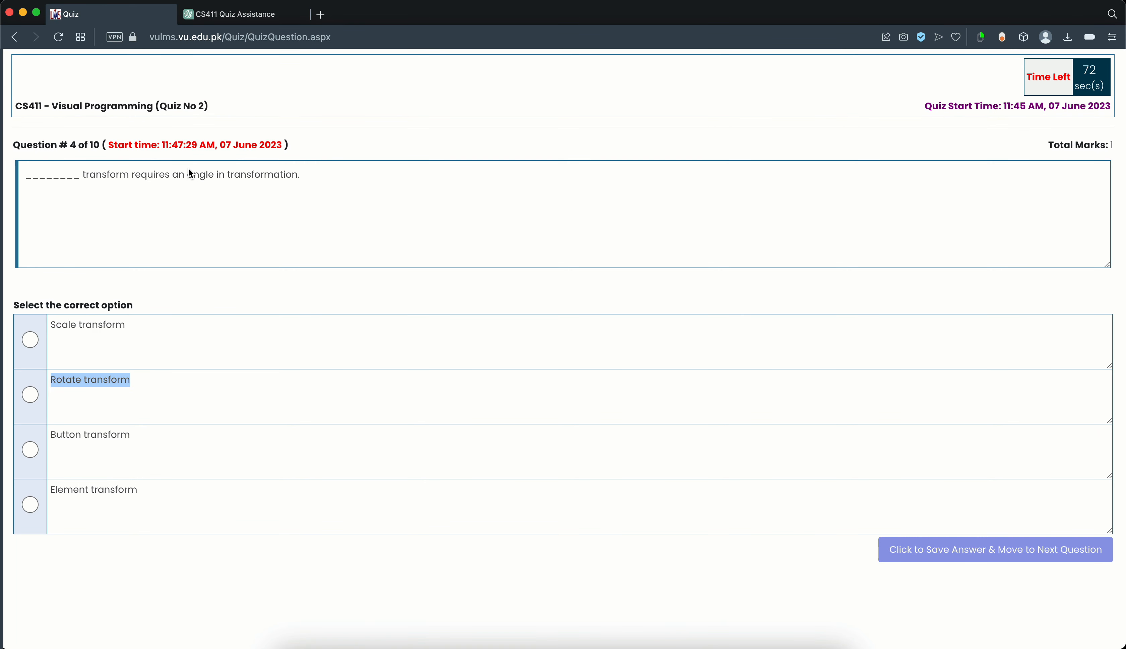
{"action": "left_click", "coordinate": [241, 21]}
{"action": "type", "text": "Rotate transform"}
{"action": "key", "text": "shift+Return"}
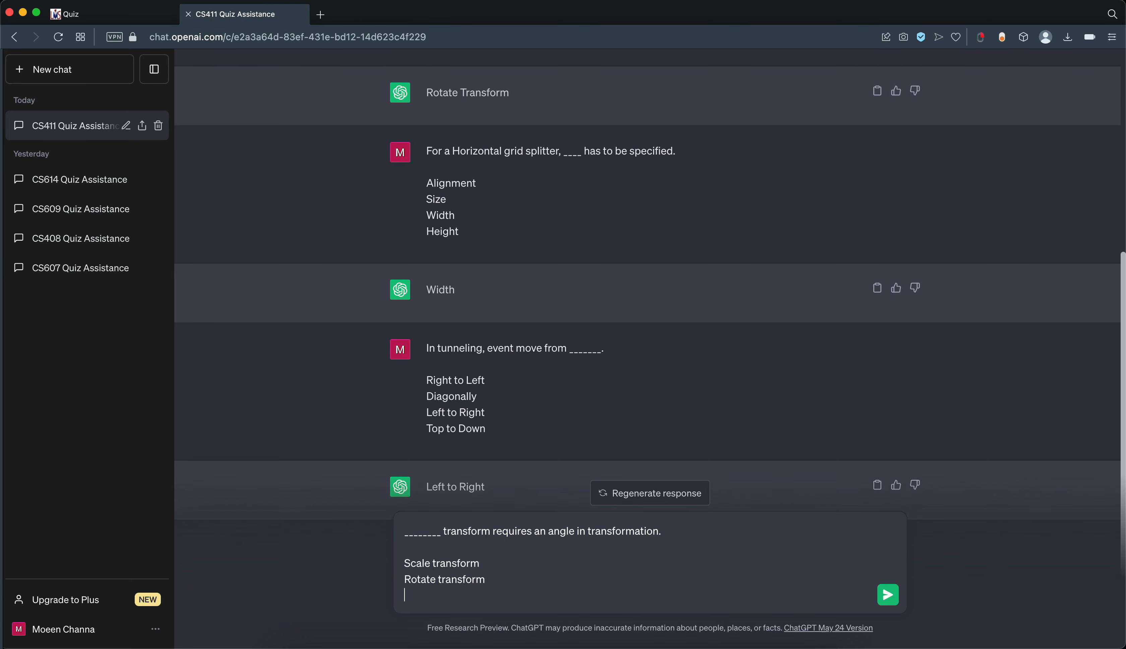
- Add the remaining quiz options, Button transform and Element transform, to the ChatGPT message and send it
{"action": "left_click", "coordinate": [128, 13]}
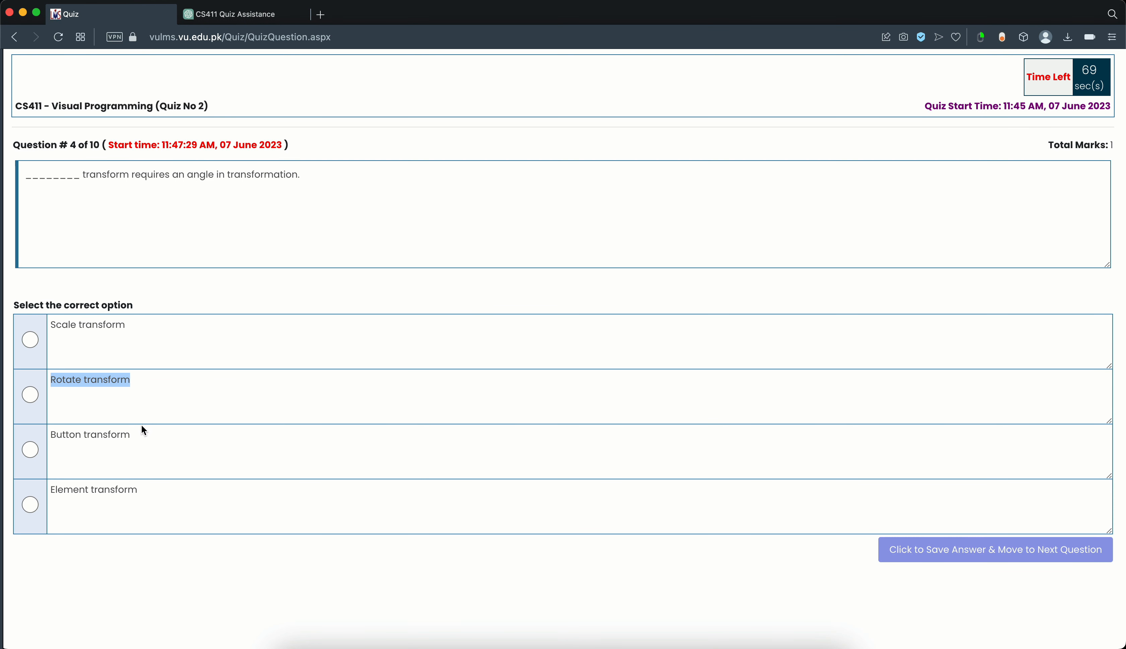
{"action": "left_click_drag", "start_coordinate": [143, 433], "coordinate": [54, 438]}
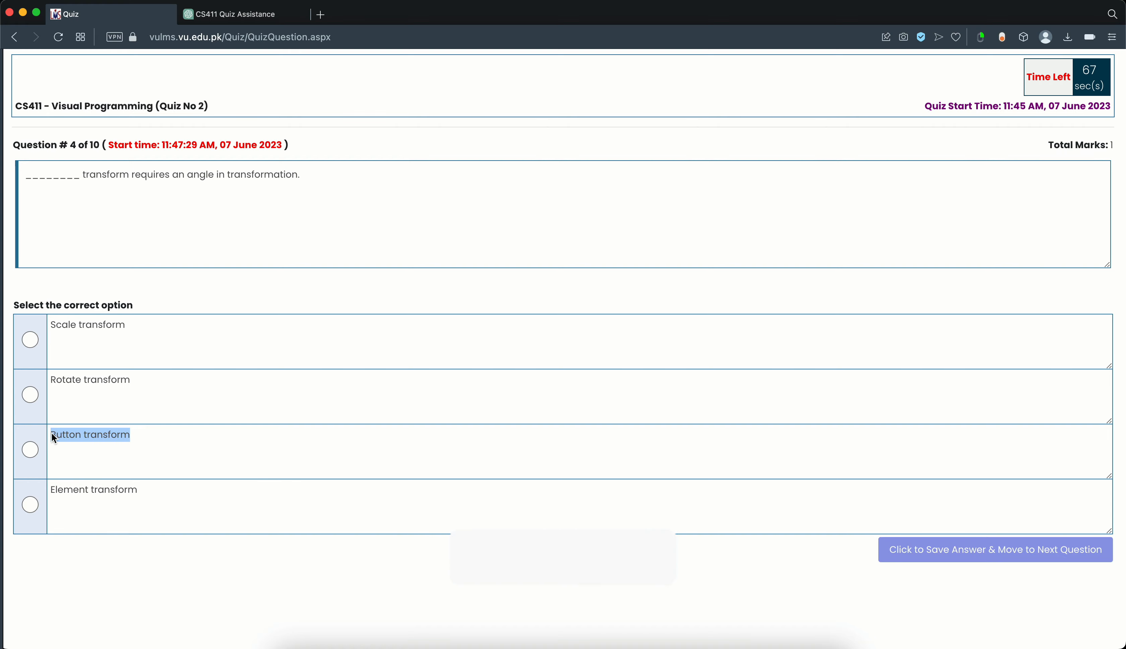
{"action": "left_click", "coordinate": [244, 15]}
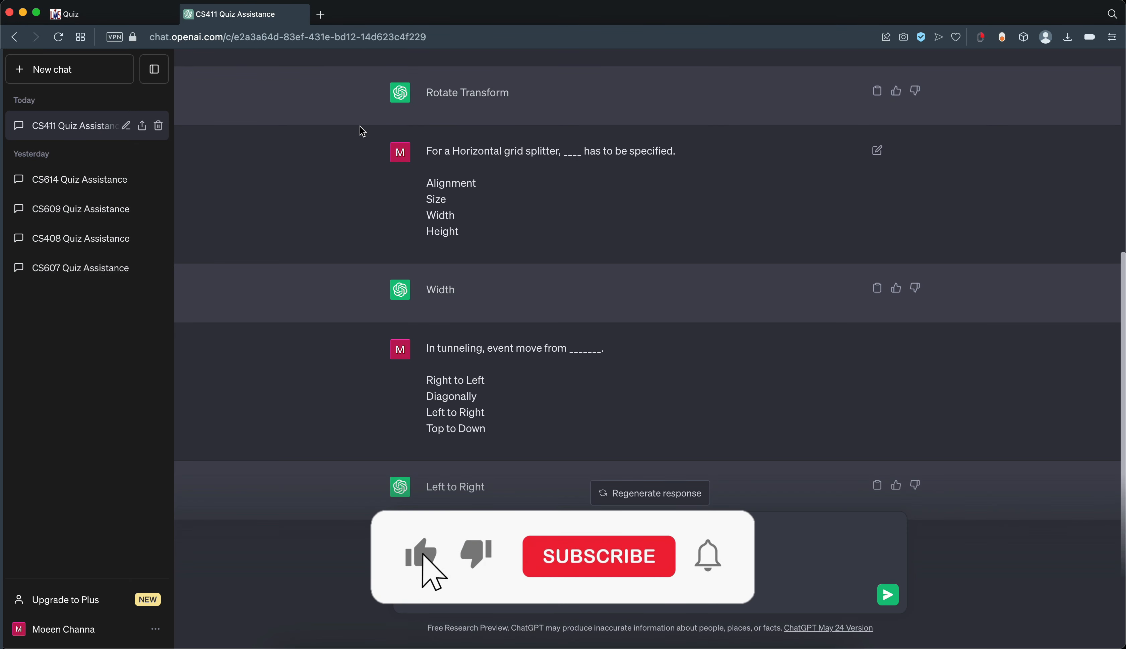
{"action": "key", "text": "ctrl+v"}
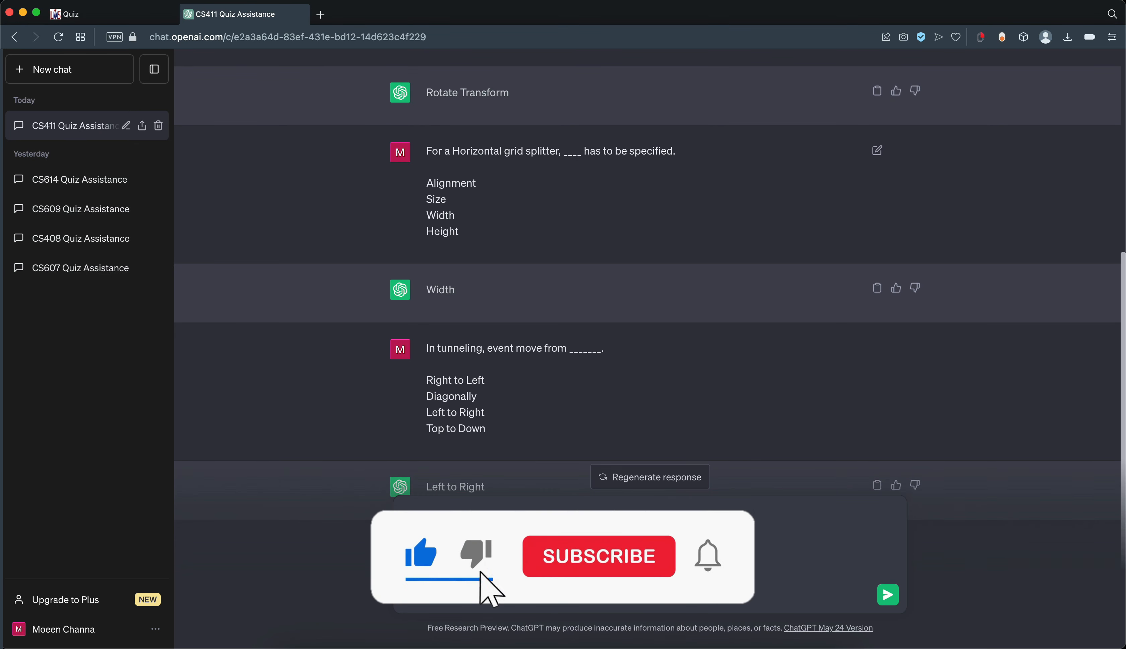
{"action": "left_click", "coordinate": [121, 20]}
{"action": "left_click", "coordinate": [149, 492]}
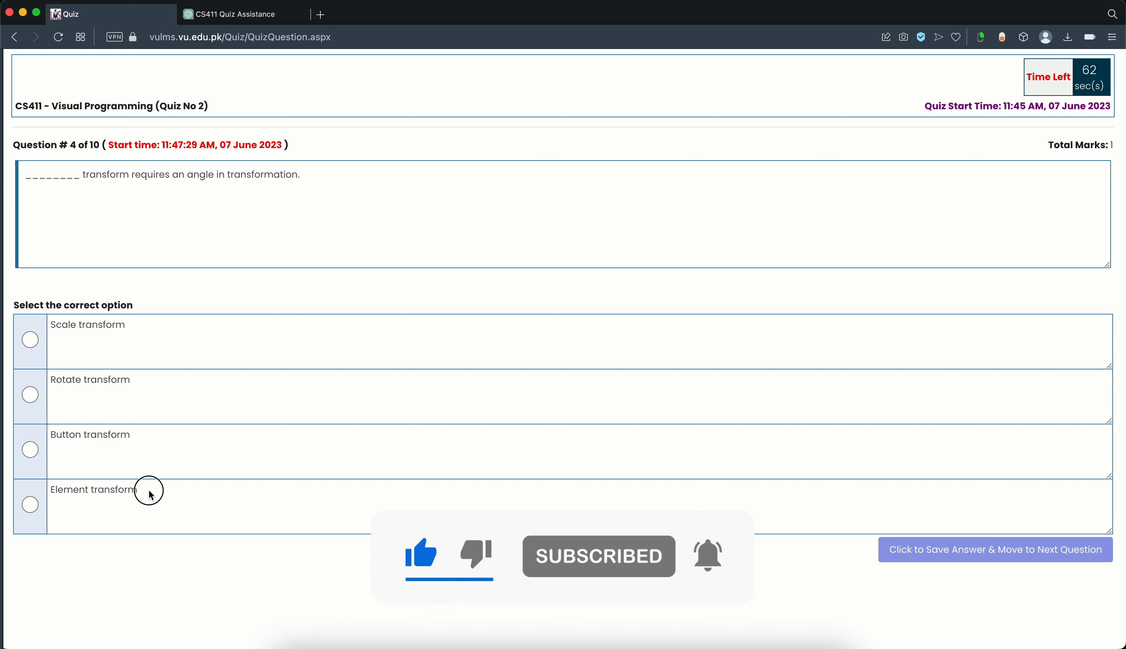
{"action": "left_click_drag", "start_coordinate": [151, 495], "coordinate": [50, 489]}
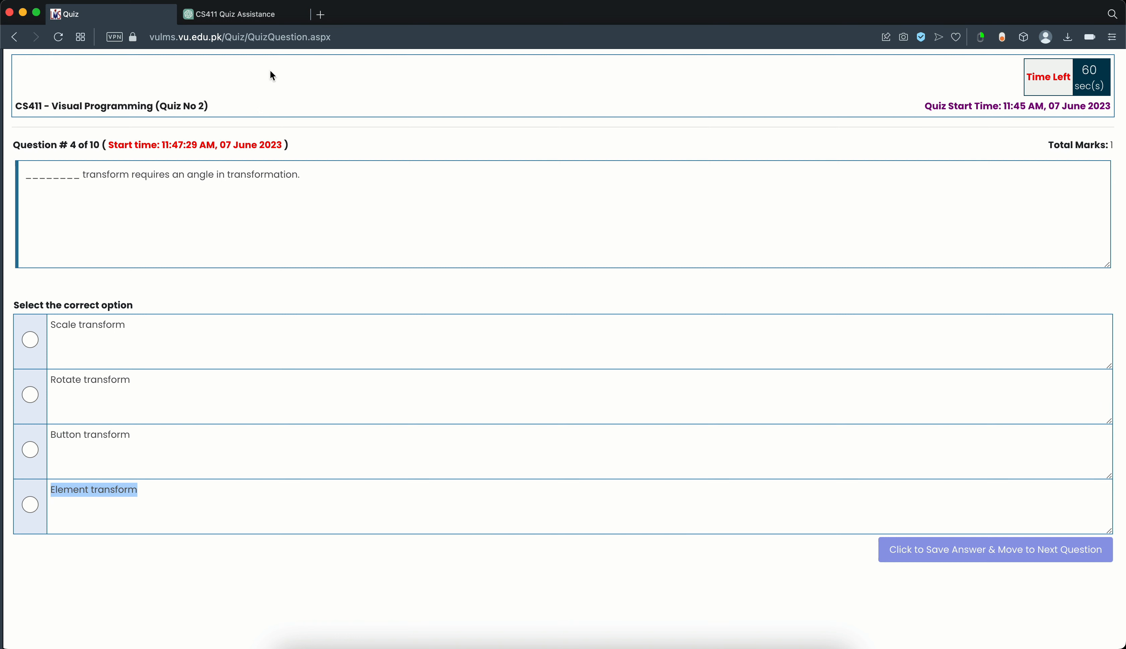
{"action": "key", "text": "cmd+c"}
{"action": "left_click", "coordinate": [268, 16]}
{"action": "key", "text": "cmd+v"}
{"action": "key", "text": "Return"}
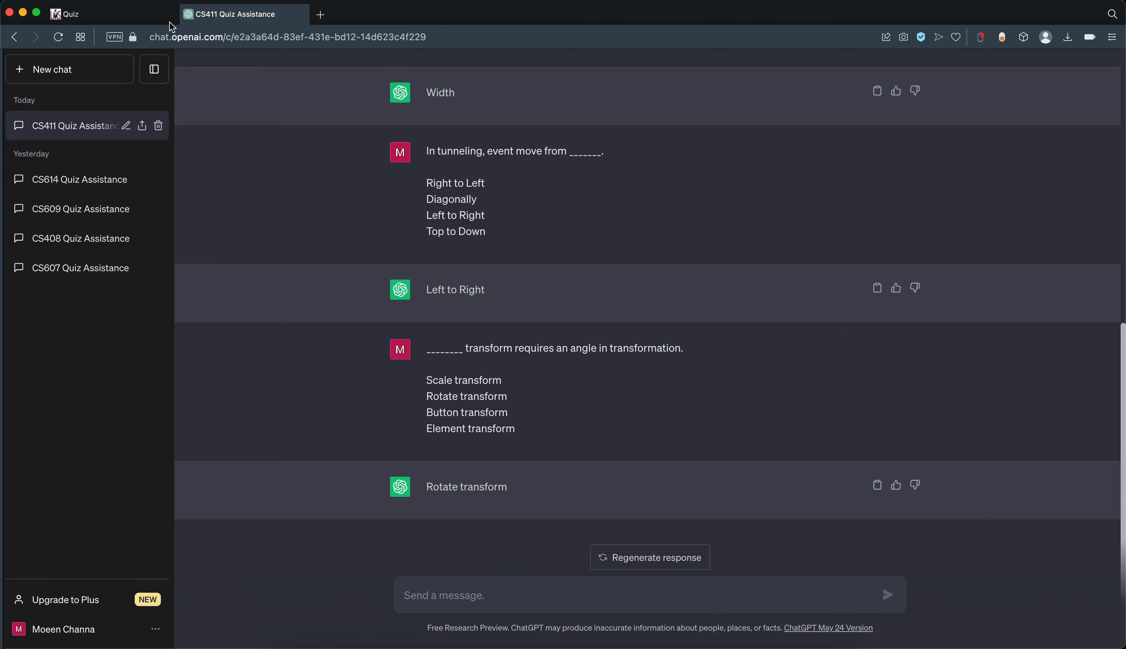
- Answer quiz question 4 with Rotate transform and save it to move to the next question
{"action": "left_click", "coordinate": [139, 17]}
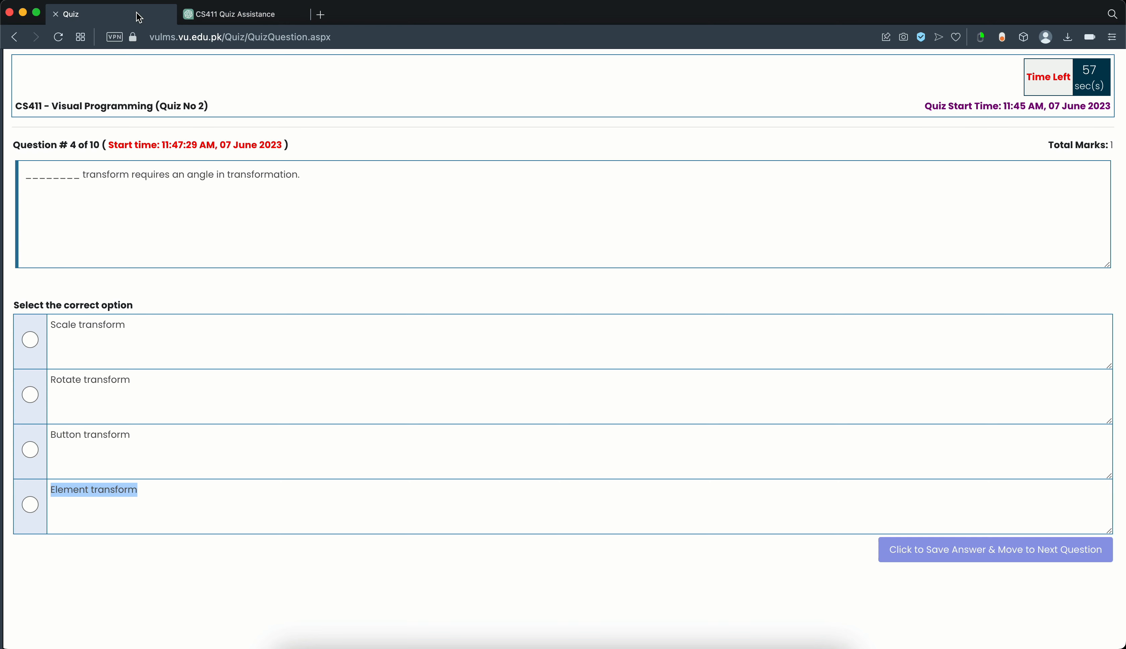
{"action": "left_click", "coordinate": [31, 395]}
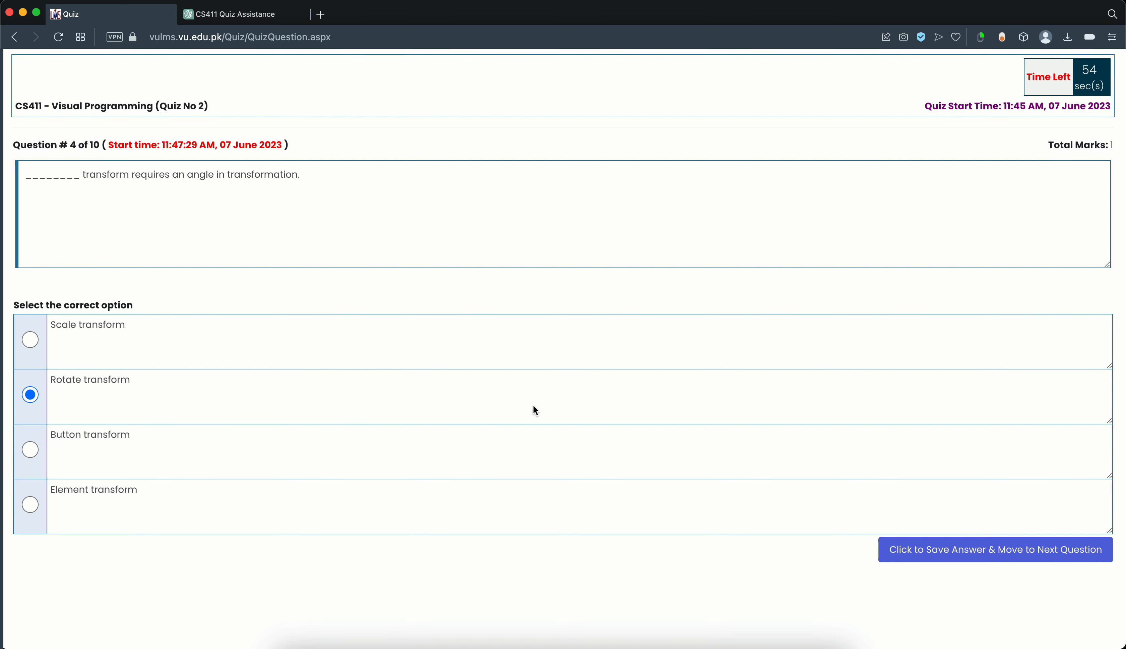
{"action": "left_click", "coordinate": [947, 548]}
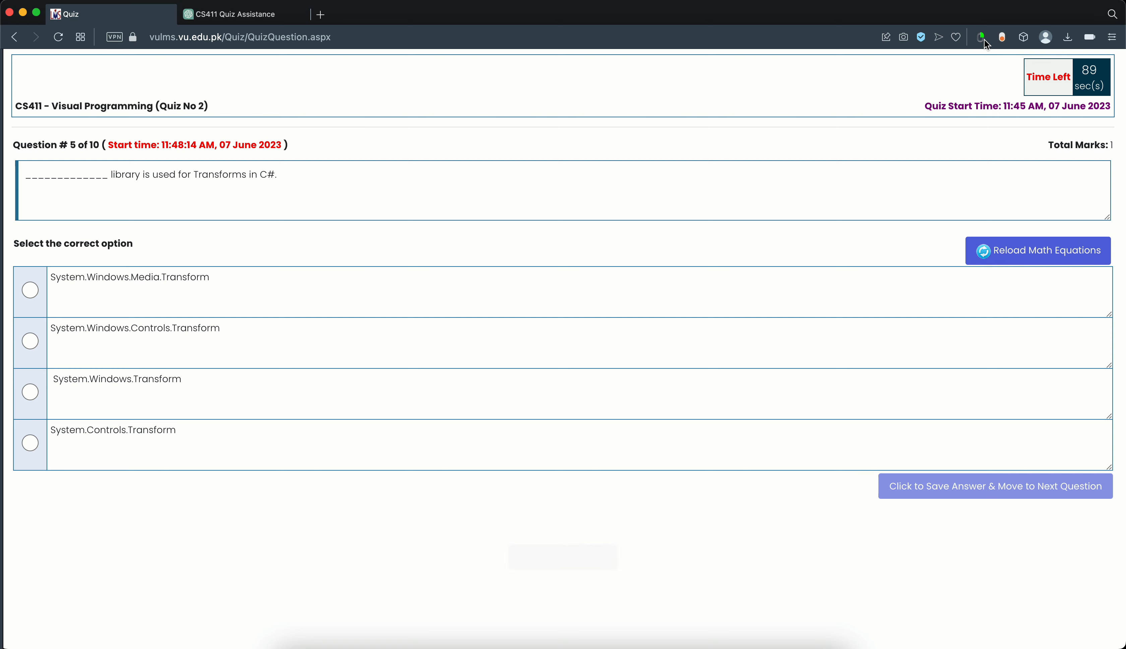
- Copy the quiz question "_____________ library is used for Transforms in C#." into a new ChatGPT message, followed by a blank line
{"action": "left_click_drag", "start_coordinate": [284, 170], "coordinate": [21, 183]}
{"action": "key", "text": "super+c"}
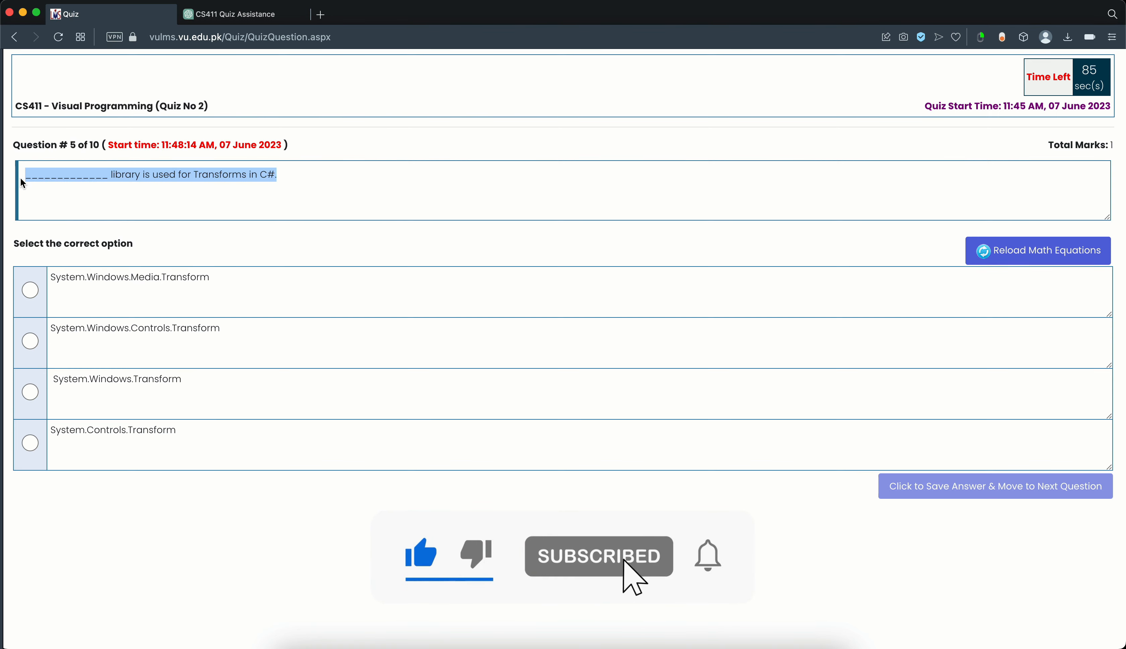
{"action": "left_click", "coordinate": [264, 14]}
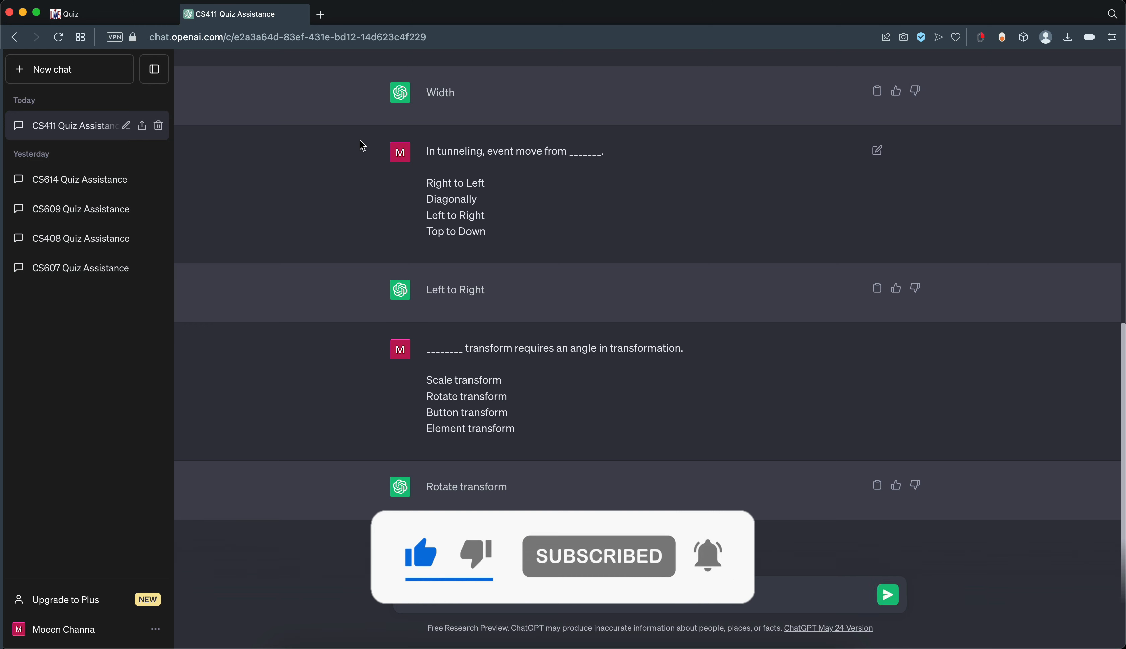
{"action": "key", "text": "super+v"}
- Add the quiz options System.Windows.Media.Transform and System.Windows.Controls.Transform on separate lines below the question in the ChatGPT message
{"action": "left_click", "coordinate": [133, 15]}
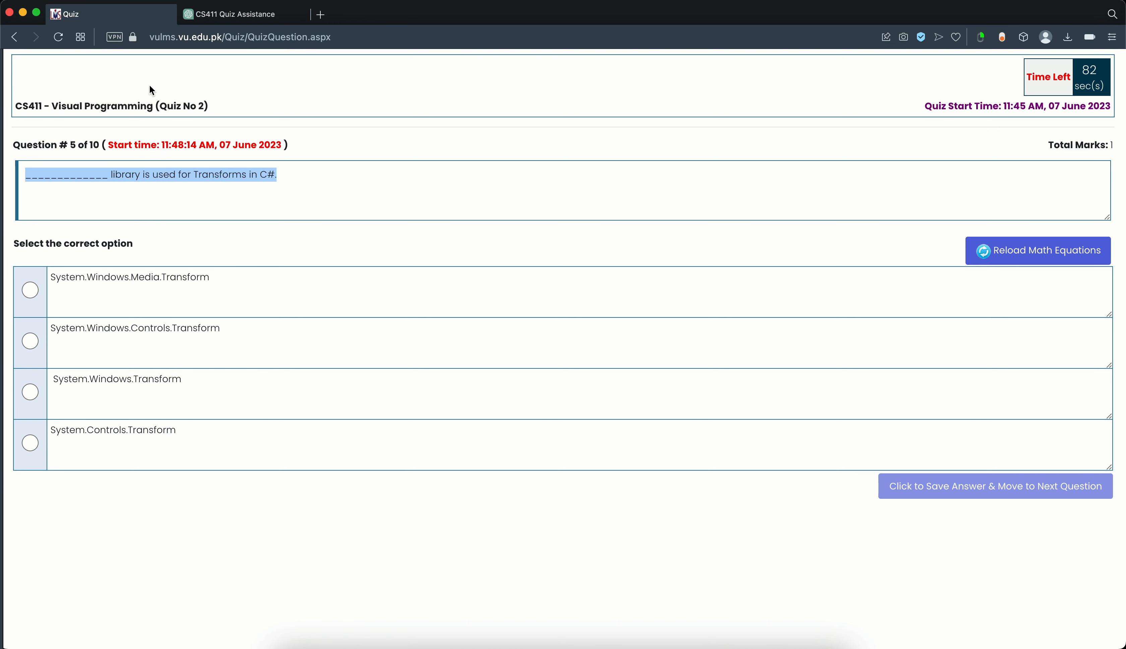
{"action": "left_click_drag", "start_coordinate": [217, 277], "coordinate": [51, 274]}
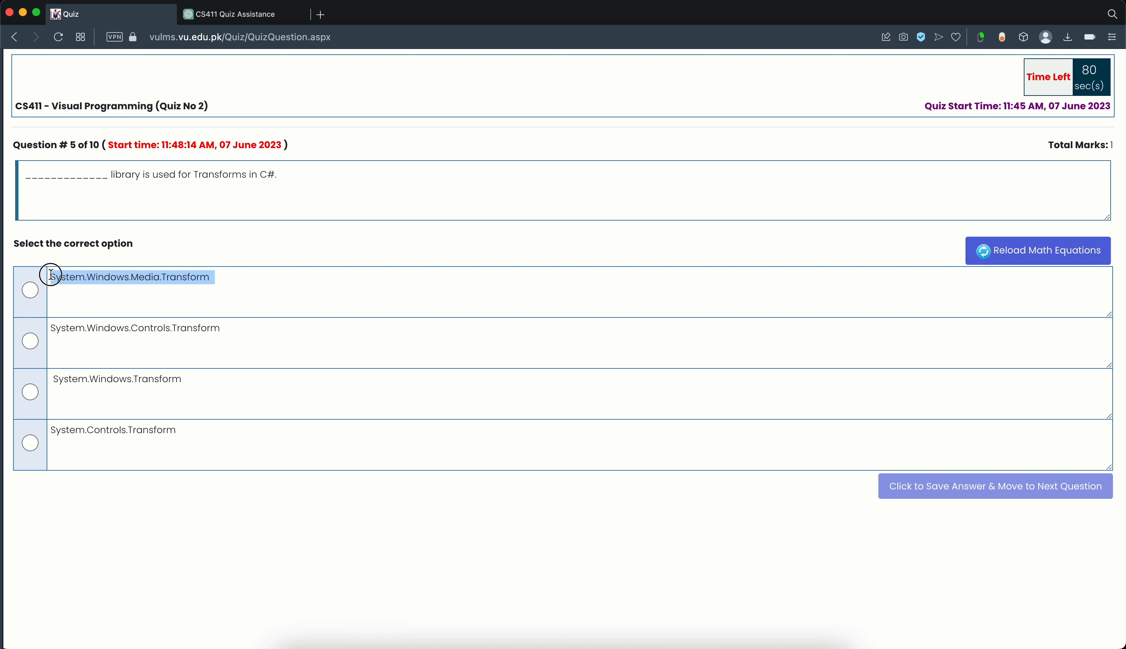
{"action": "key", "text": "super+c"}
{"action": "left_click", "coordinate": [247, 21]}
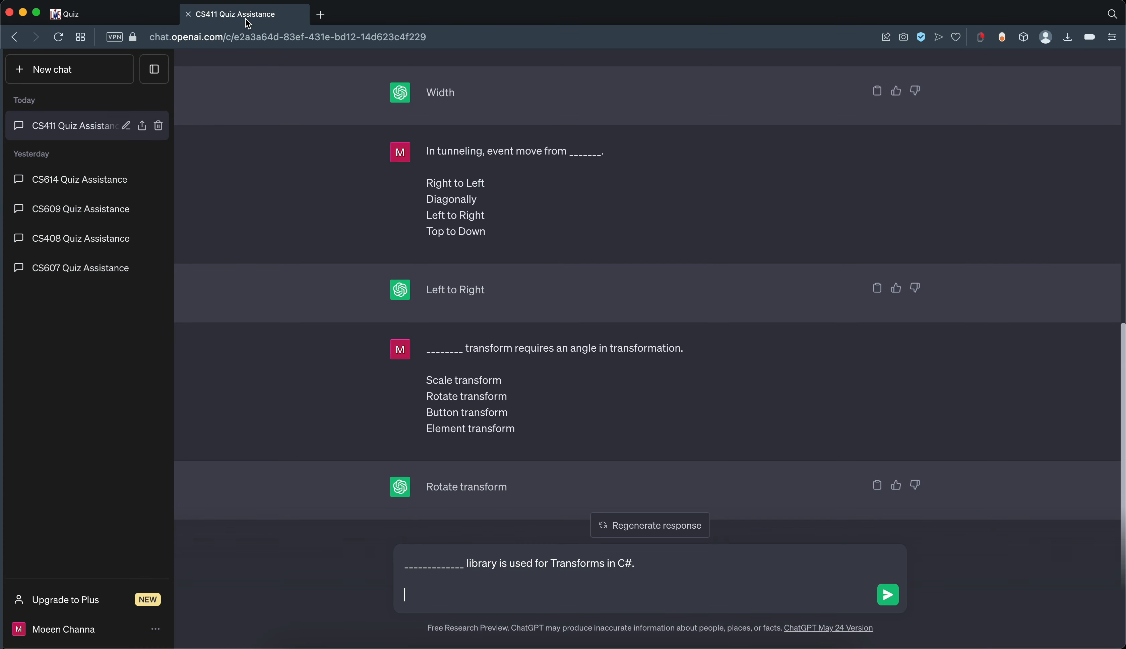
{"action": "key", "text": "super+v"}
{"action": "key", "text": "shift+Return"}
{"action": "left_click", "coordinate": [117, 18]}
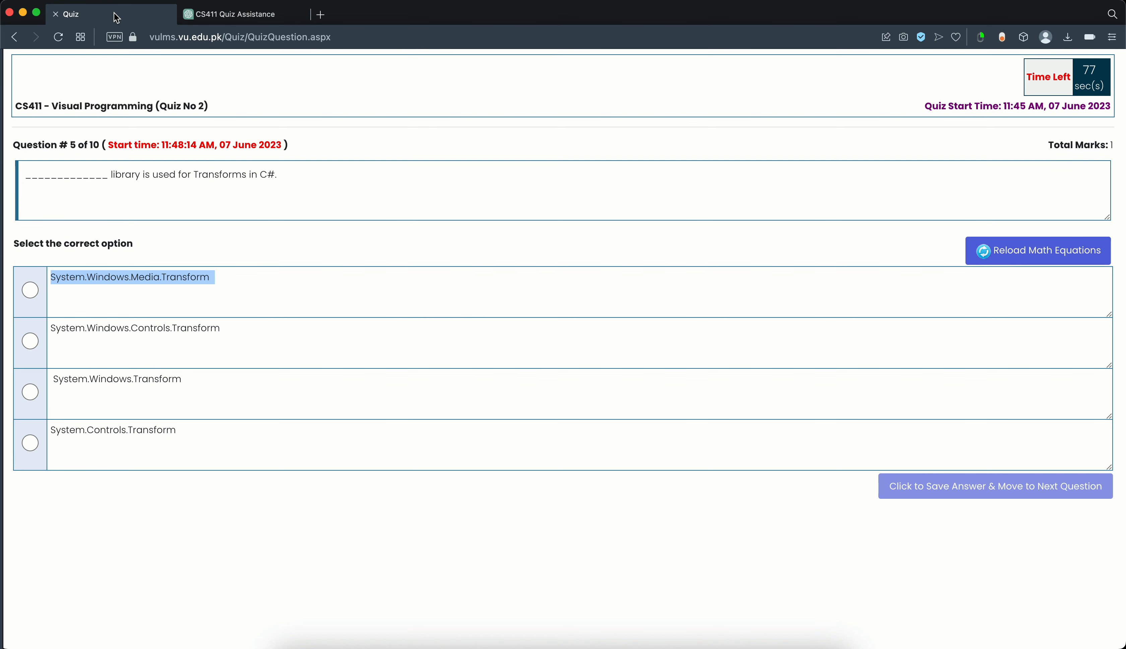
{"action": "left_click_drag", "start_coordinate": [220, 328], "coordinate": [52, 331]}
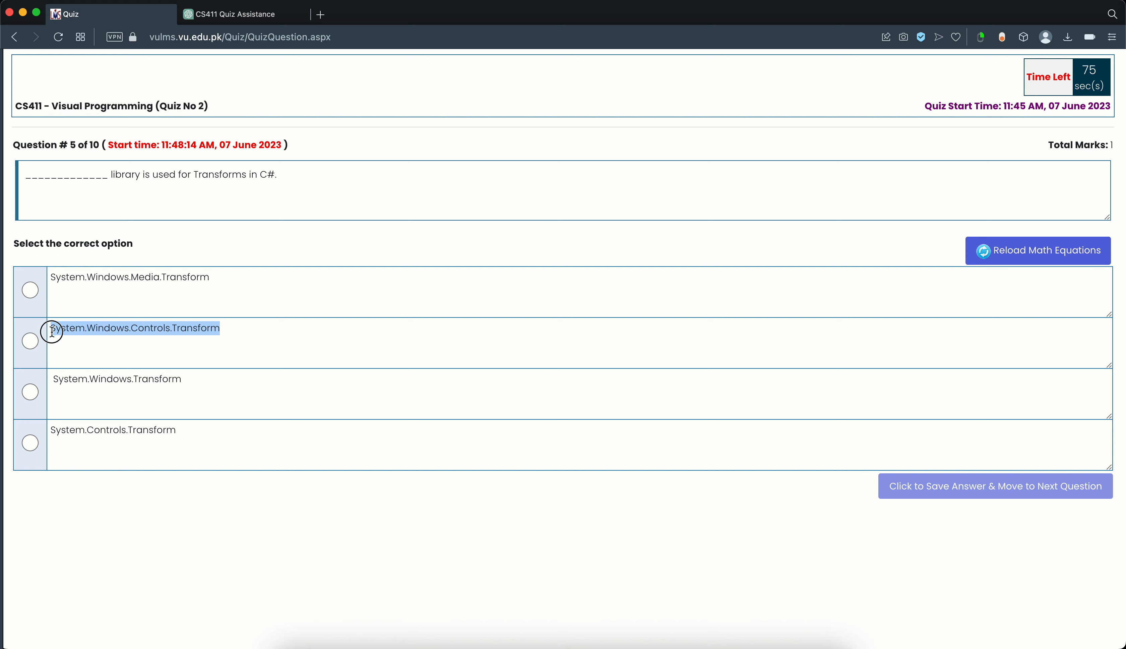
{"action": "left_click", "coordinate": [244, 18]}
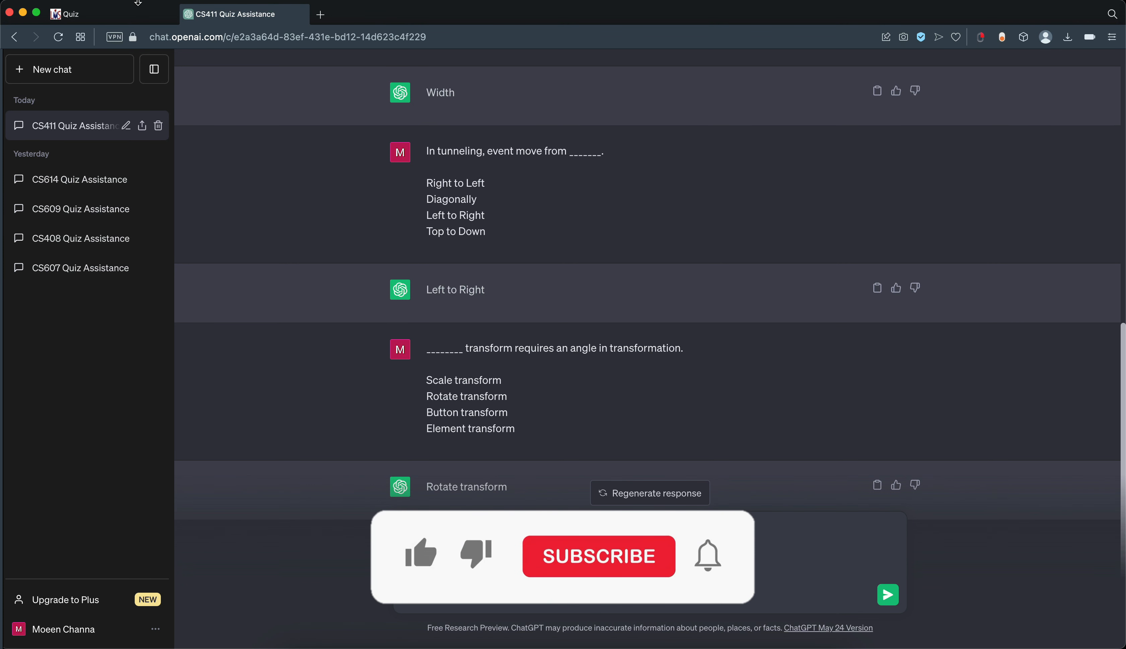
- Add the remaining quiz options, System.Windows.Transform and System.Controls.Transform, to the ChatGPT message
{"action": "left_click", "coordinate": [112, 14]}
{"action": "left_click_drag", "start_coordinate": [195, 389], "coordinate": [52, 379]}
{"action": "key", "text": "super+c"}
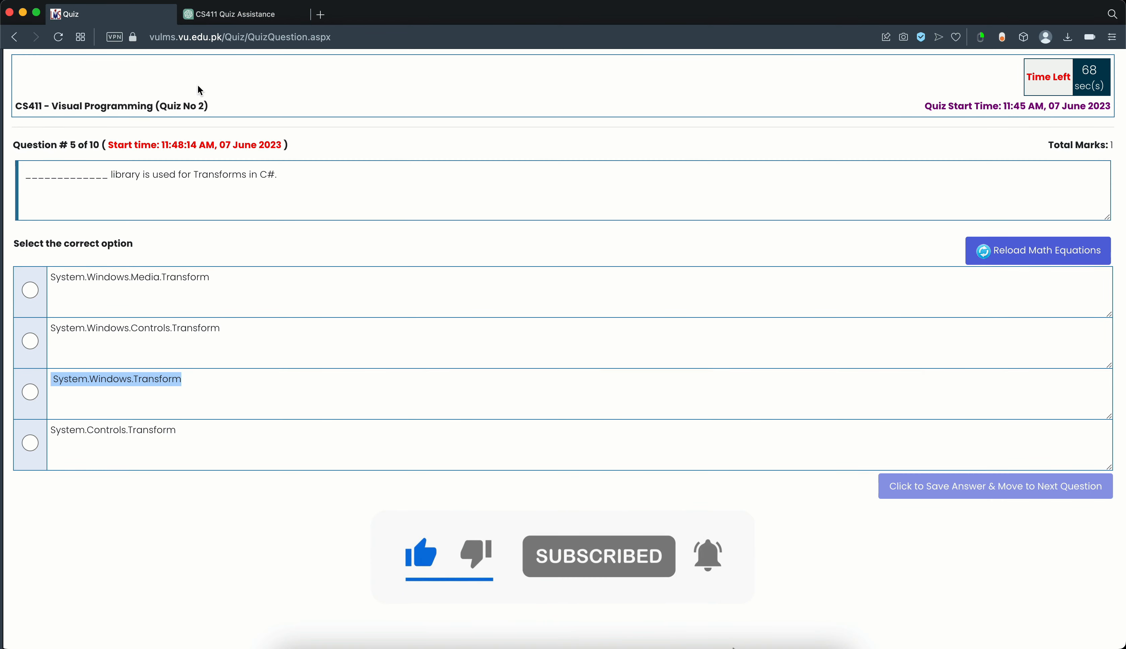
{"action": "left_click", "coordinate": [241, 18]}
{"action": "key", "text": "super+v"}
{"action": "key", "text": "shift+Return"}
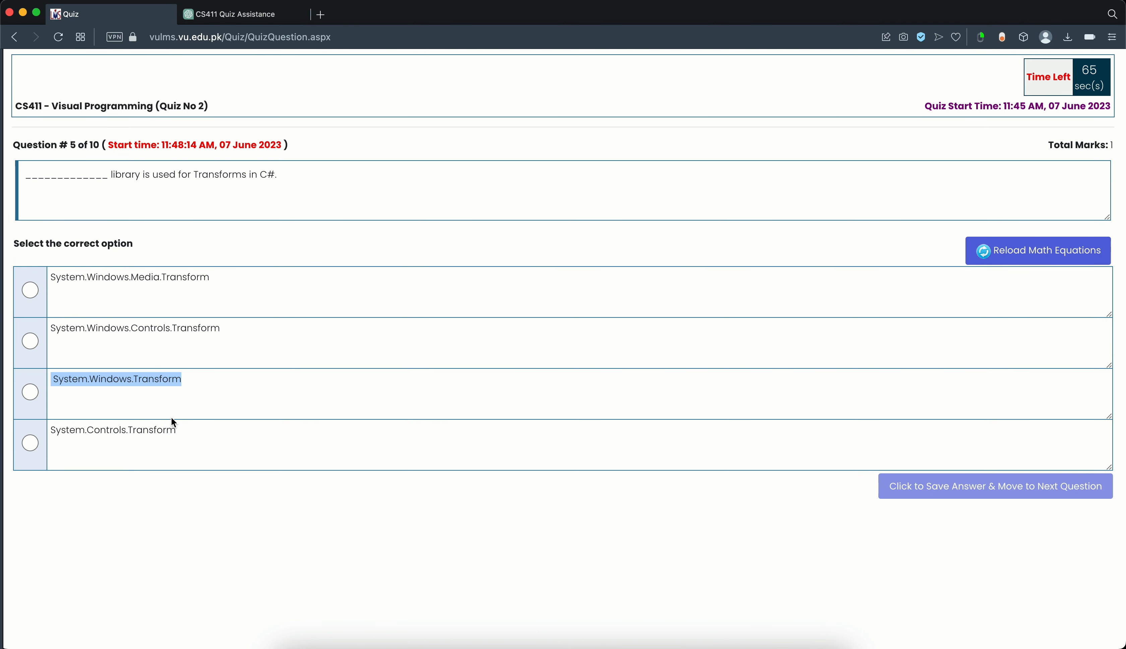
{"action": "left_click_drag", "start_coordinate": [180, 429], "coordinate": [109, 410]}
{"action": "key", "text": "super+c"}
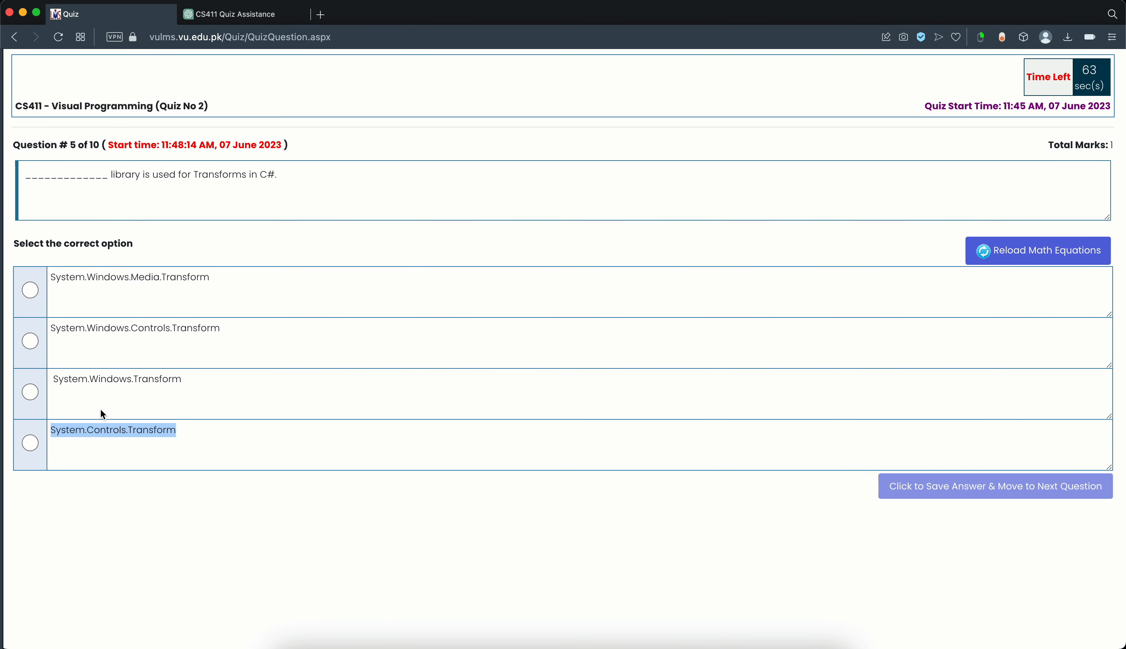
{"action": "left_click", "coordinate": [254, 20]}
{"action": "key", "text": "super+v"}
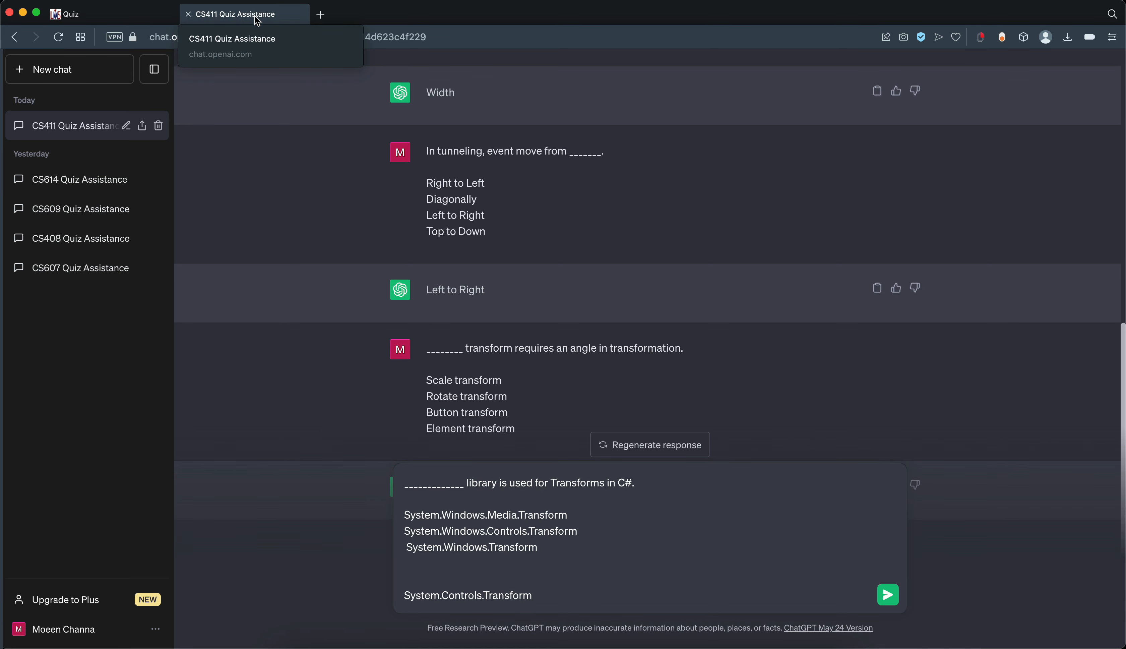
- Remove the blank lines between the last two options in the ChatGPT message and send it
{"action": "key", "text": "Up"}
{"action": "key", "text": "BackSpace"}
{"action": "key", "text": "BackSpace"}
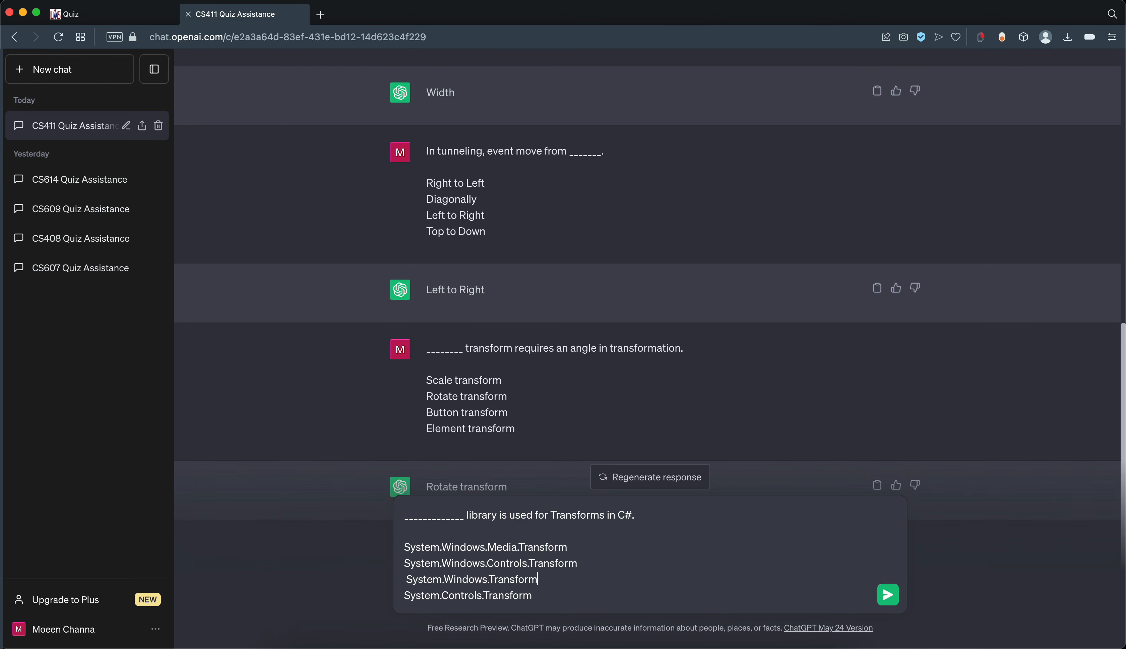
{"action": "key", "text": "BackSpace"}
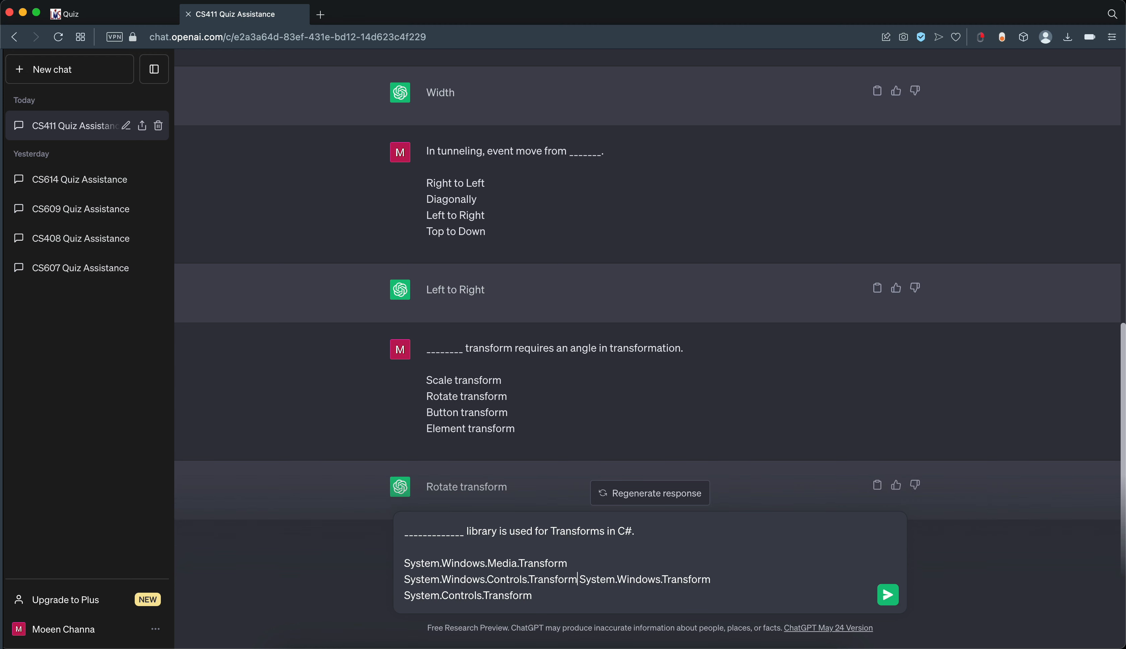
{"action": "key", "text": "shift+Return"}
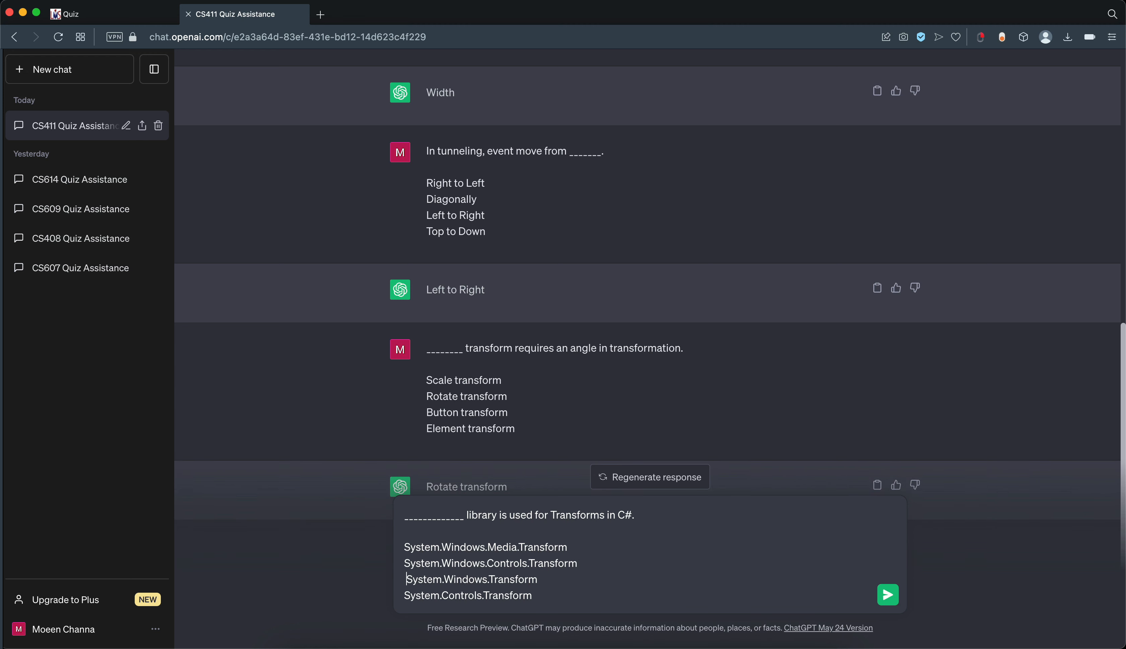
{"action": "key", "text": "Return"}
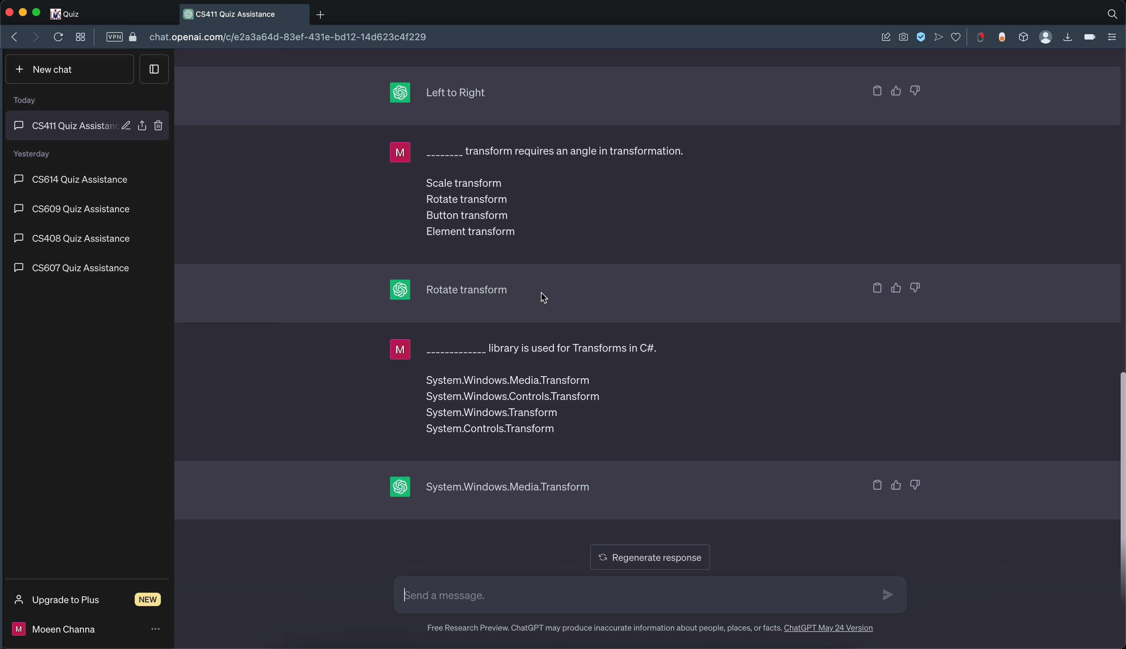
- Answer quiz question 5 with System.Windows.Media.Transform and save it to move to the next question
{"action": "left_click", "coordinate": [129, 15]}
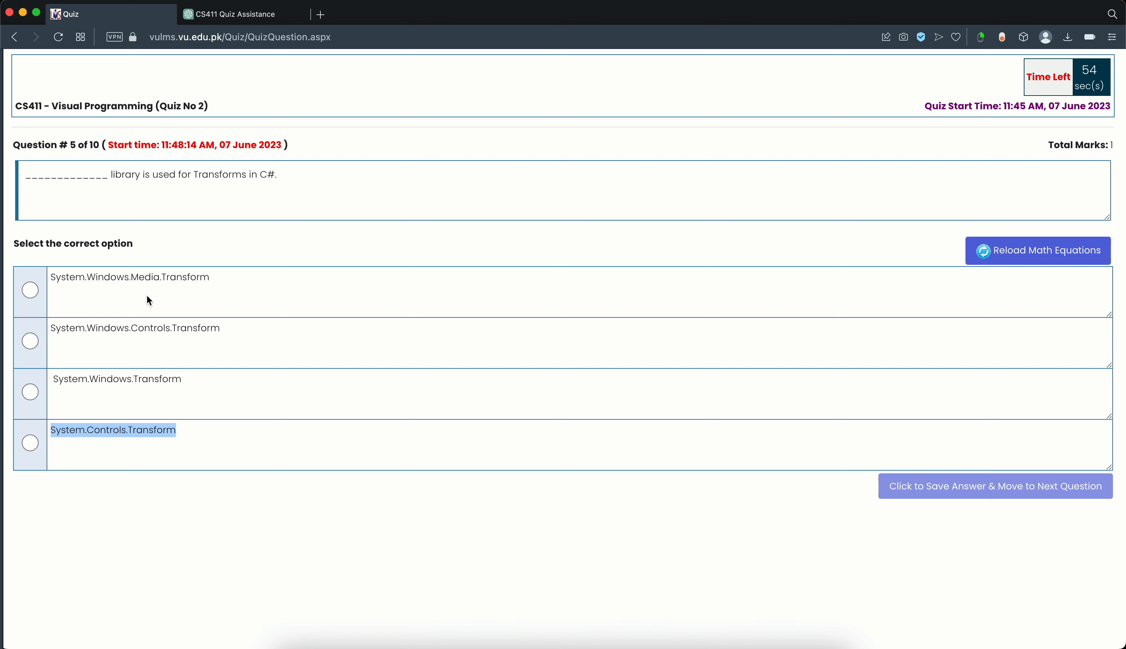
{"action": "left_click", "coordinate": [30, 290]}
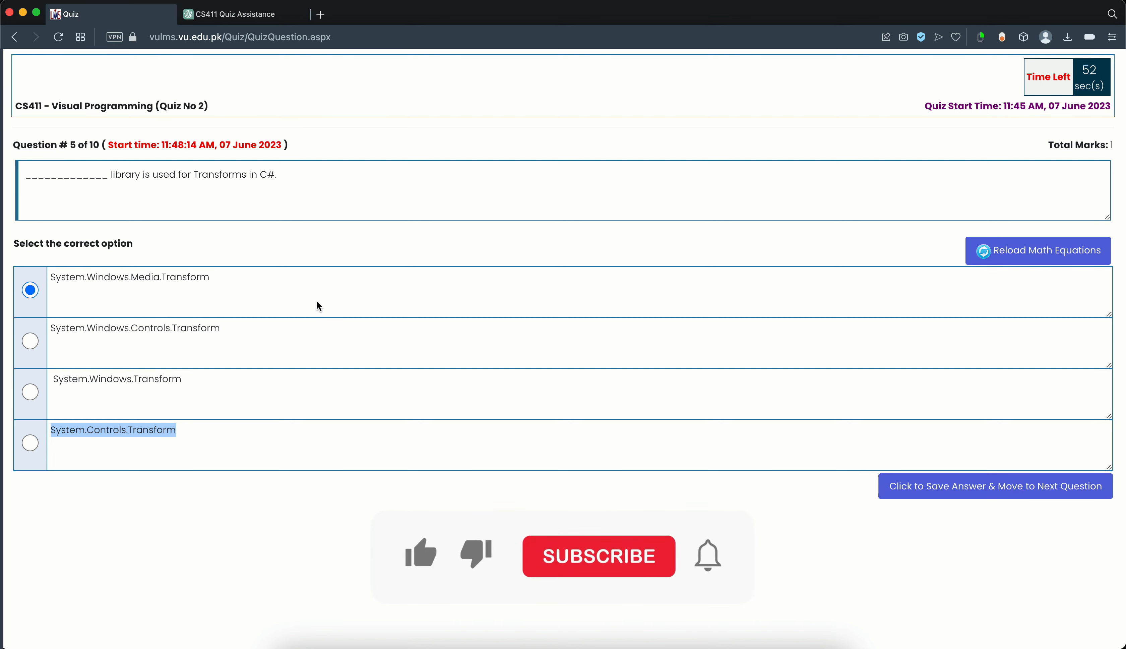
{"action": "left_click", "coordinate": [349, 308]}
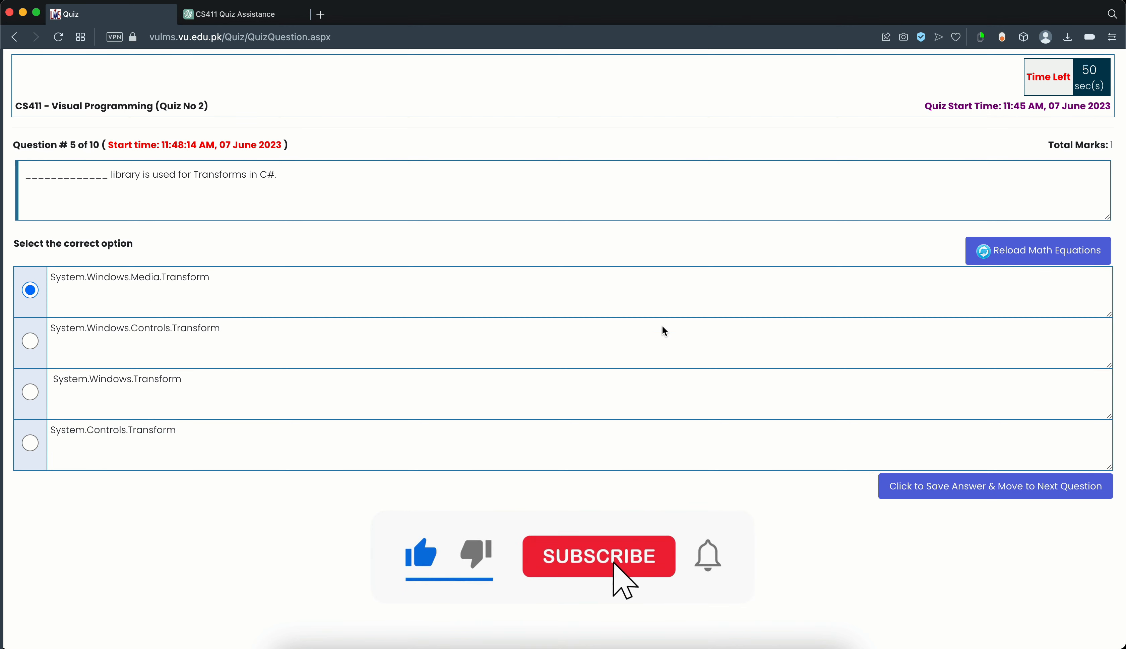
{"action": "left_click", "coordinate": [955, 489]}
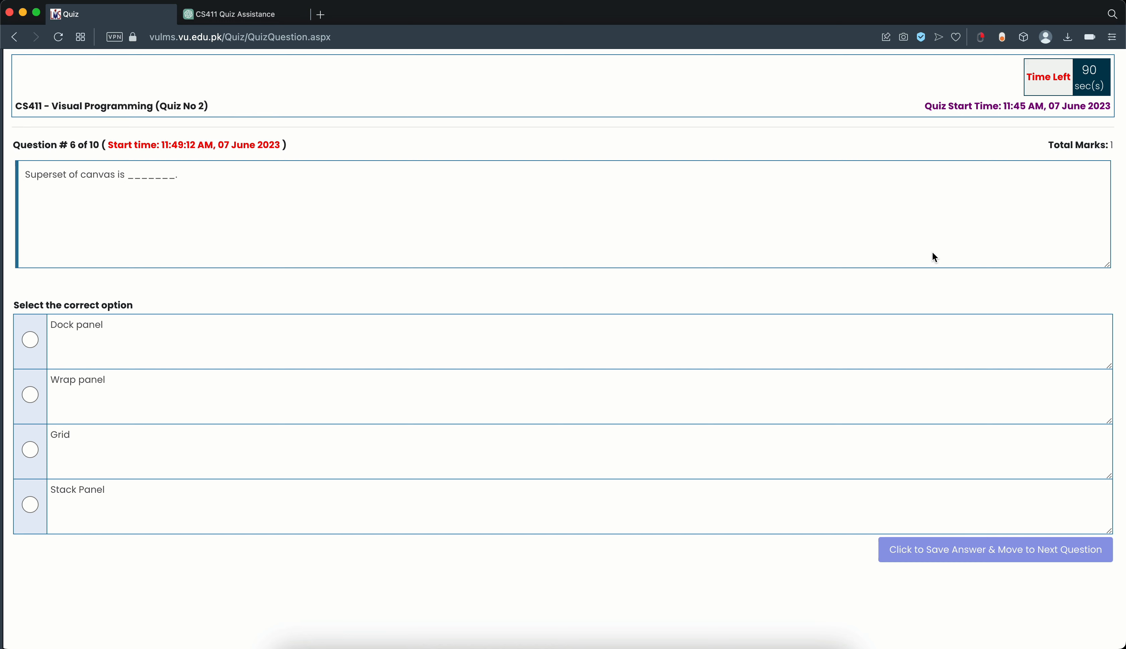
- Activate the browser extension on the quiz page and copy the question "Superset of canvas is _______." into a new ChatGPT message
{"action": "left_click", "coordinate": [981, 38]}
{"action": "left_click_drag", "start_coordinate": [26, 178], "coordinate": [198, 178]}
{"action": "key", "text": "super+c"}
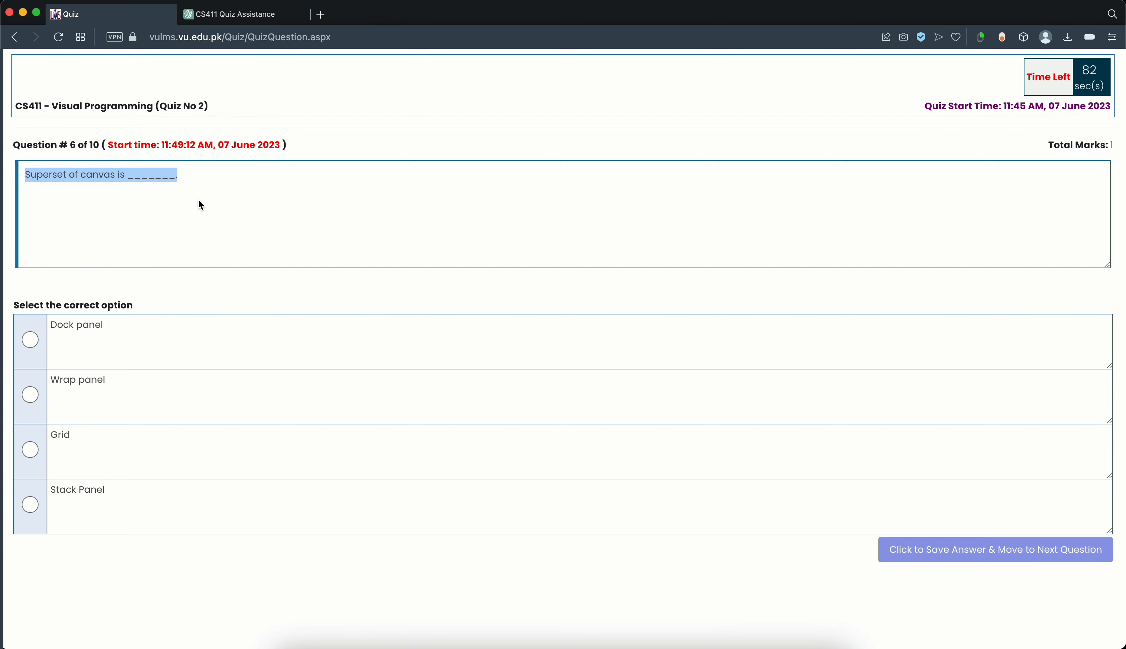
{"action": "left_click", "coordinate": [243, 14]}
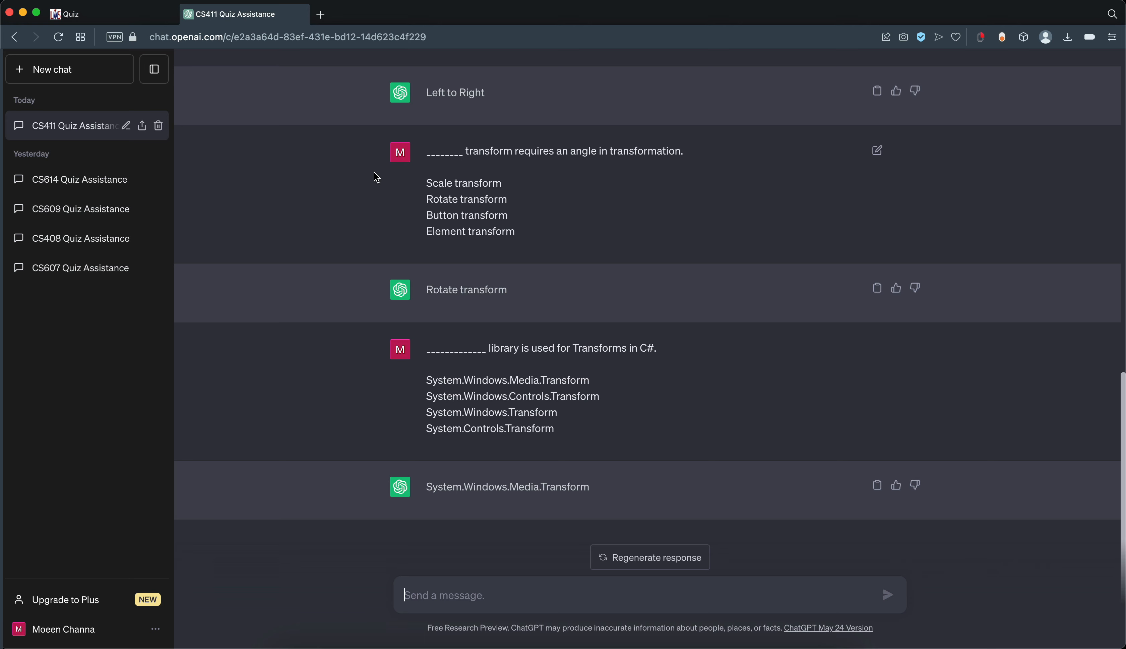
{"action": "key", "text": "super+v"}
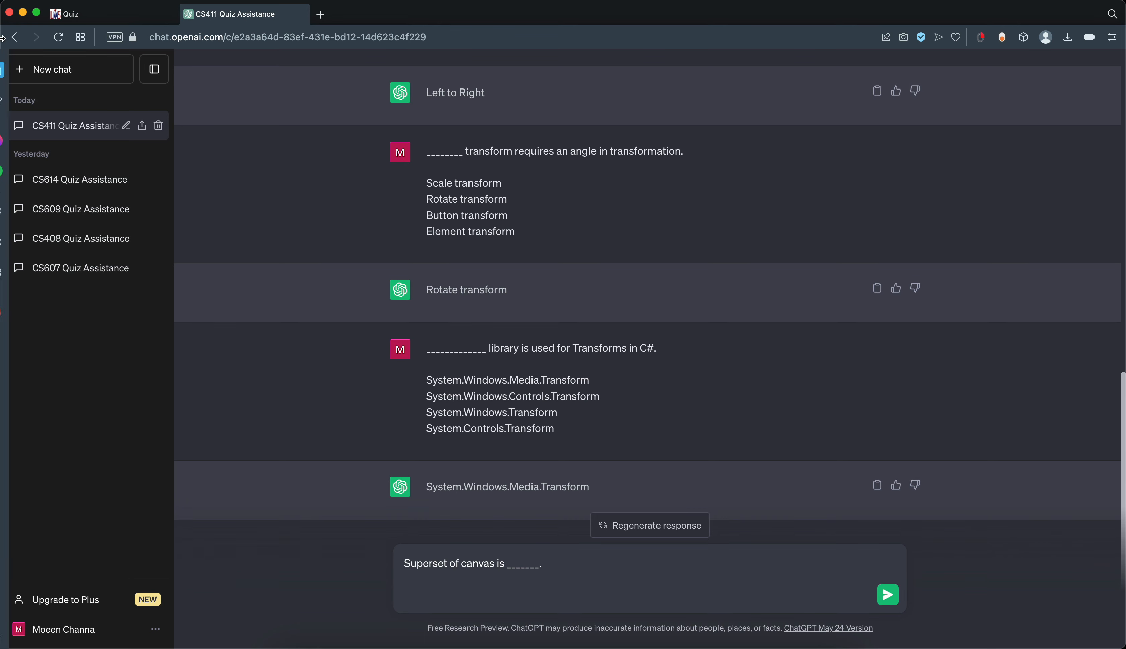
- Add the quiz options Dock panel and Wrap panel on separate lines below the question in the ChatGPT message
{"action": "left_click", "coordinate": [144, 21]}
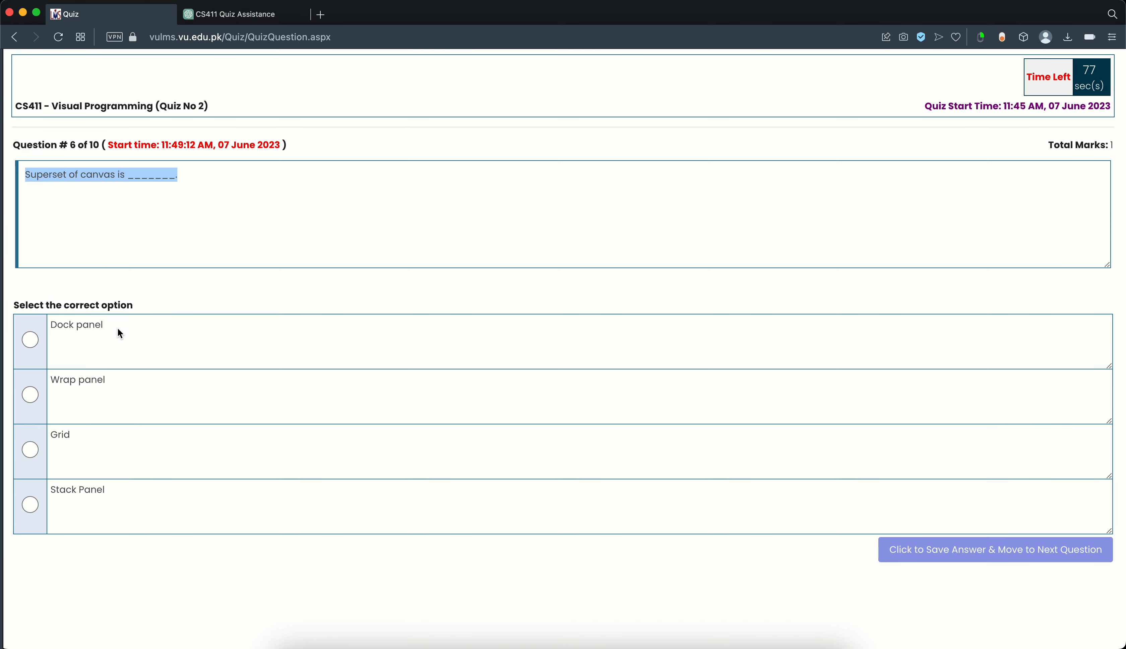
{"action": "left_click_drag", "start_coordinate": [118, 328], "coordinate": [70, 328]}
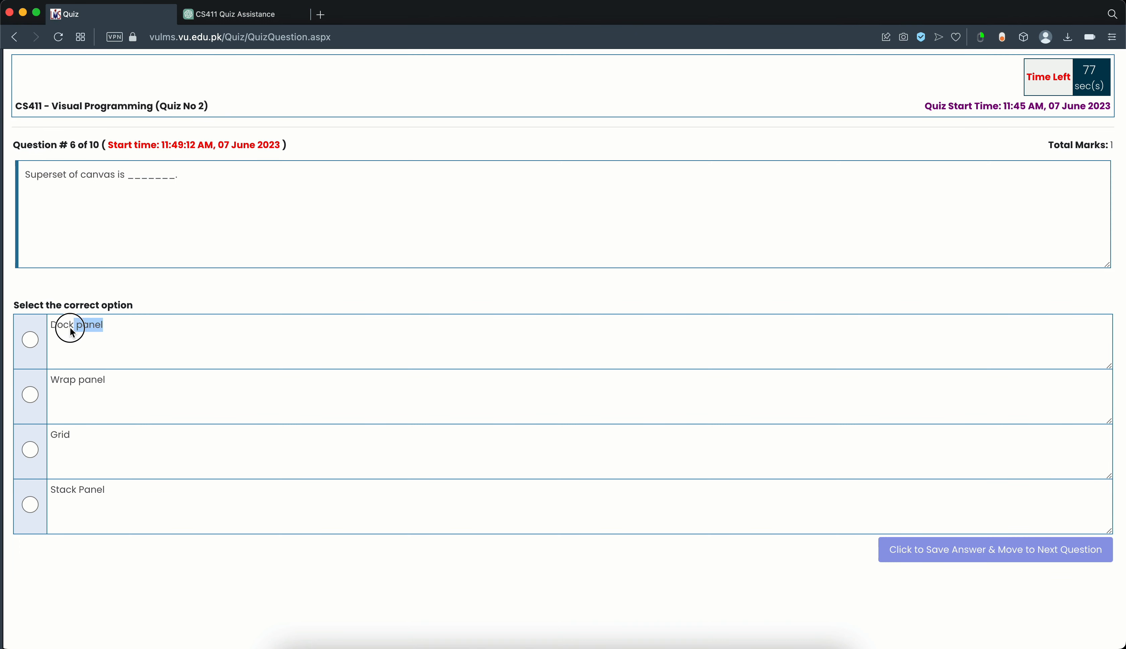
{"action": "left_click", "coordinate": [277, 18]}
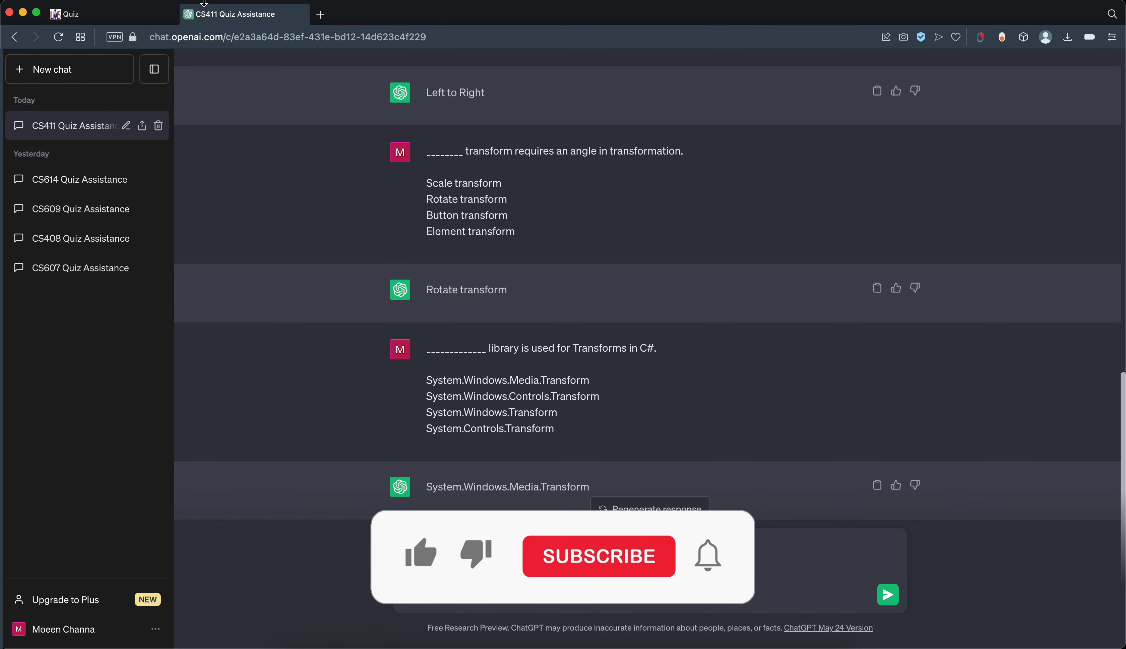
{"action": "left_click", "coordinate": [125, 15]}
{"action": "left_click_drag", "start_coordinate": [117, 381], "coordinate": [50, 380]}
{"action": "key", "text": "ctrl+c"}
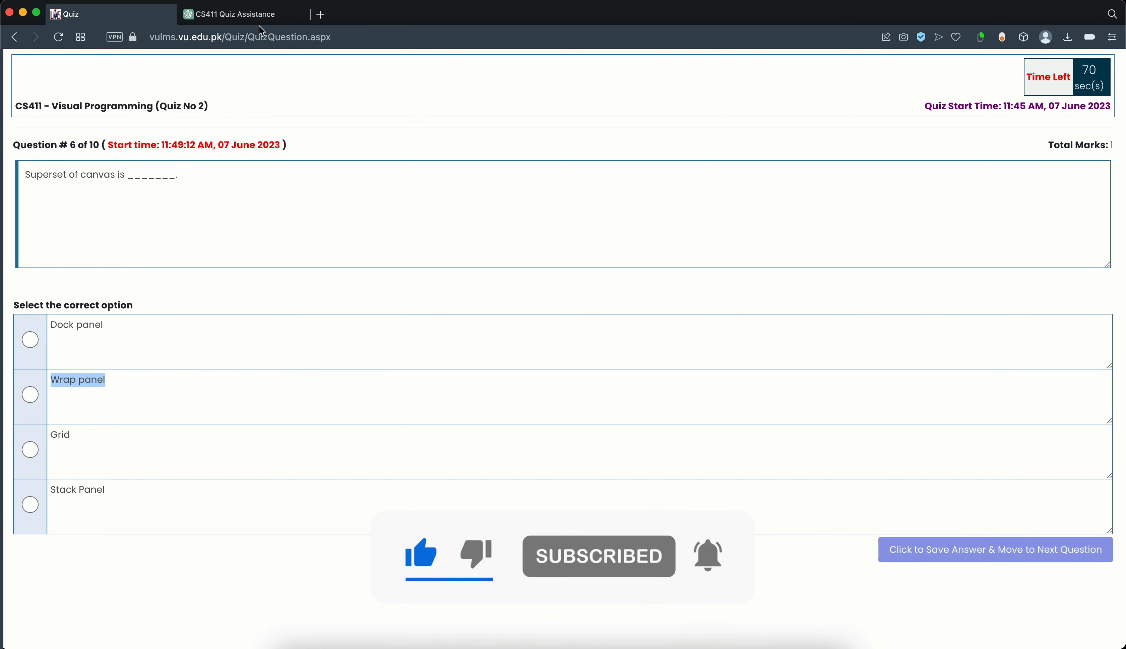
{"action": "left_click", "coordinate": [260, 17]}
{"action": "key", "text": "ctrl+v"}
{"action": "key", "text": "shift+Return"}
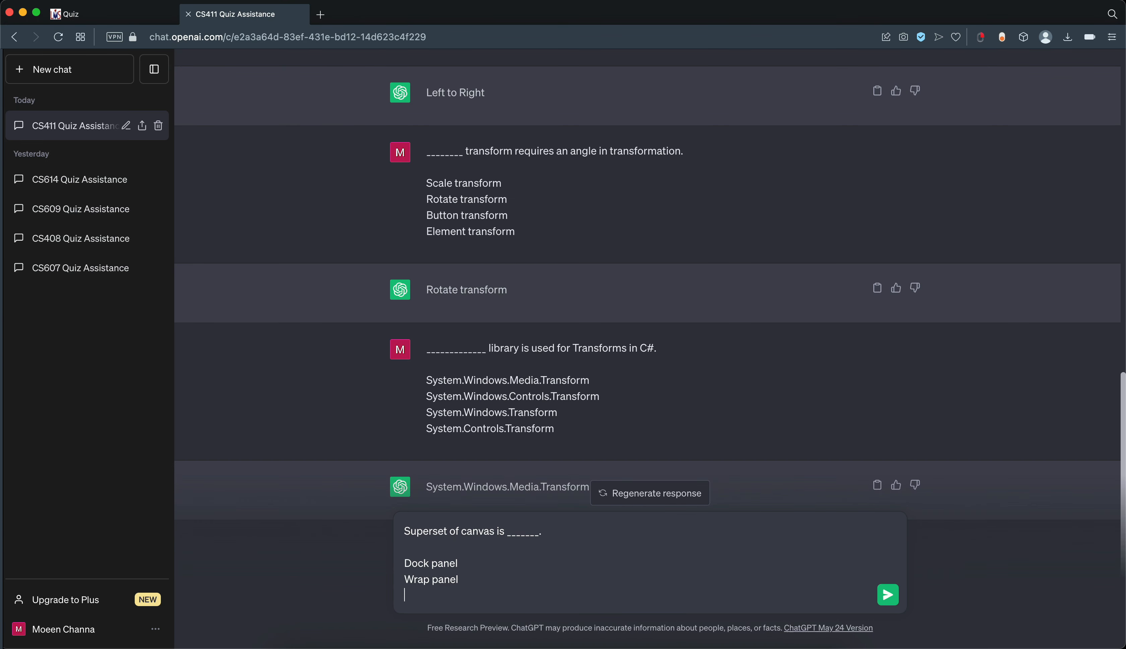
- Add the quiz options Grid and Stack Panel on separate lines below the others in the ChatGPT message and send it
{"action": "left_click", "coordinate": [112, 15]}
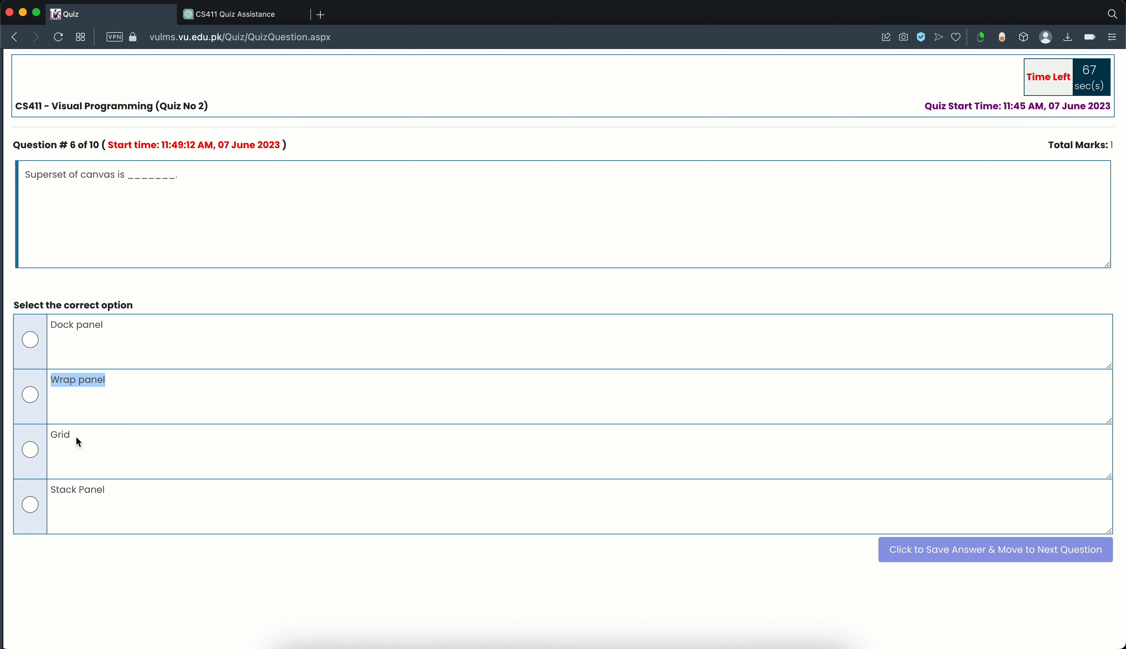
{"action": "left_click_drag", "start_coordinate": [77, 438], "coordinate": [48, 438]}
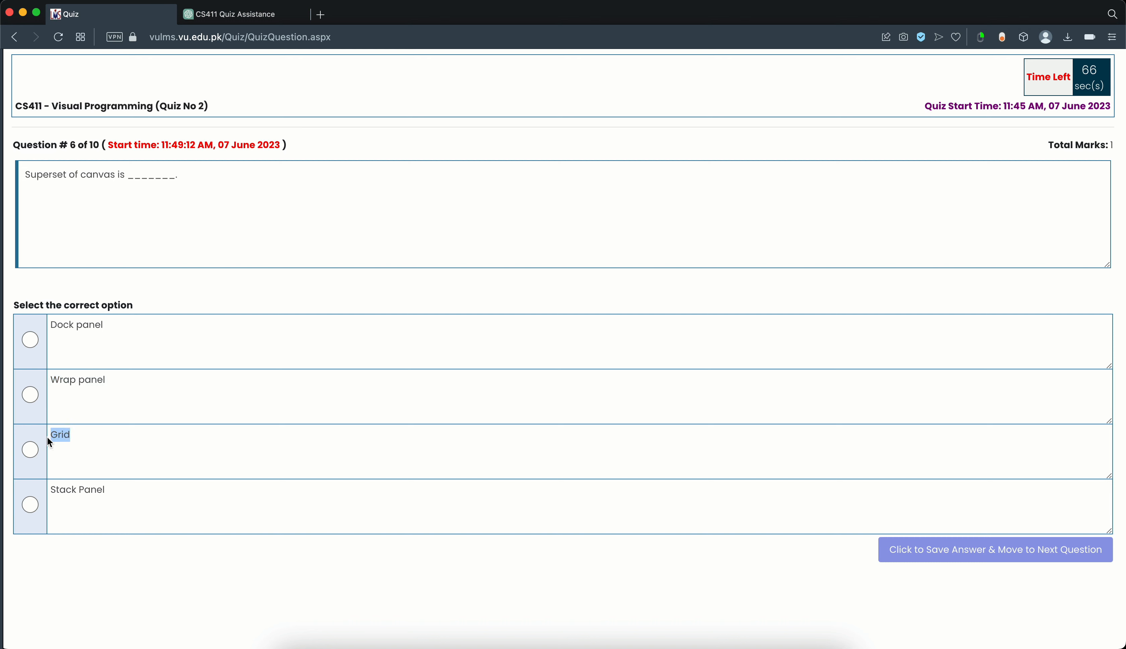
{"action": "left_click", "coordinate": [264, 17]}
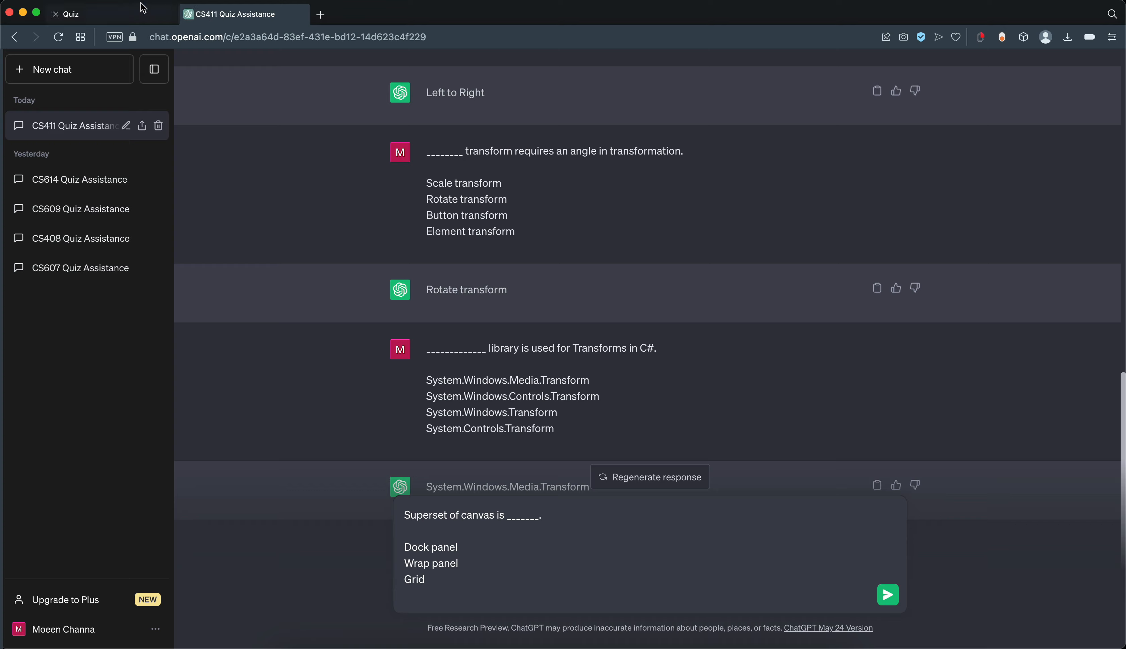
{"action": "left_click", "coordinate": [117, 13]}
{"action": "left_click_drag", "start_coordinate": [115, 501], "coordinate": [54, 500]}
{"action": "key", "text": "super+c"}
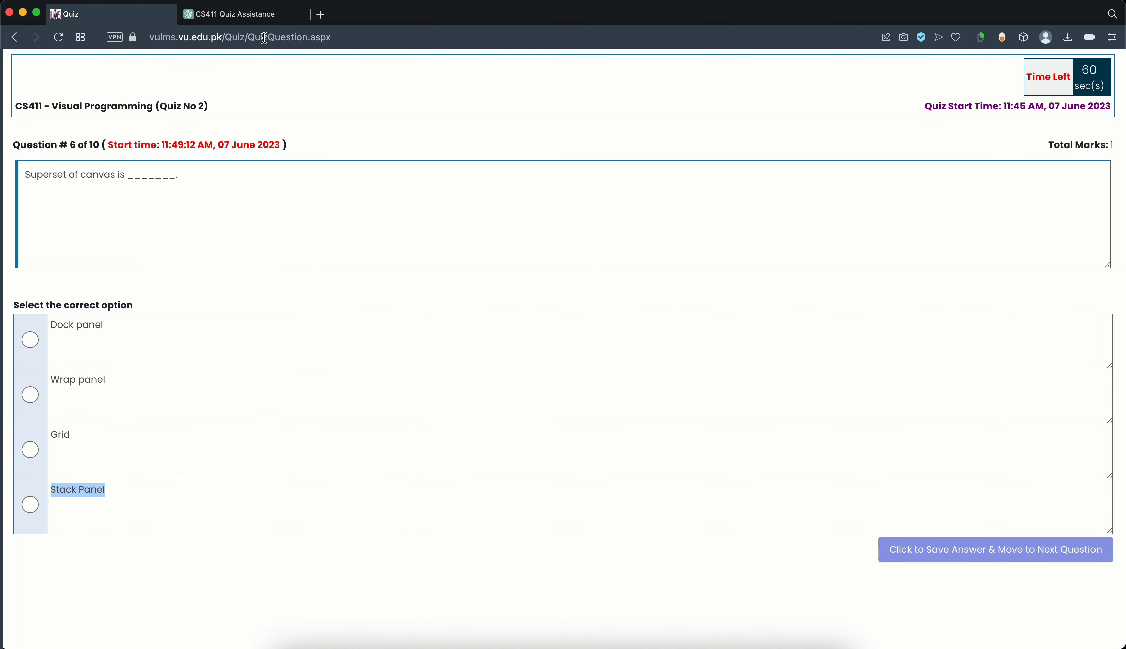
{"action": "left_click", "coordinate": [261, 15]}
{"action": "key", "text": "super+v"}
{"action": "key", "text": "Return"}
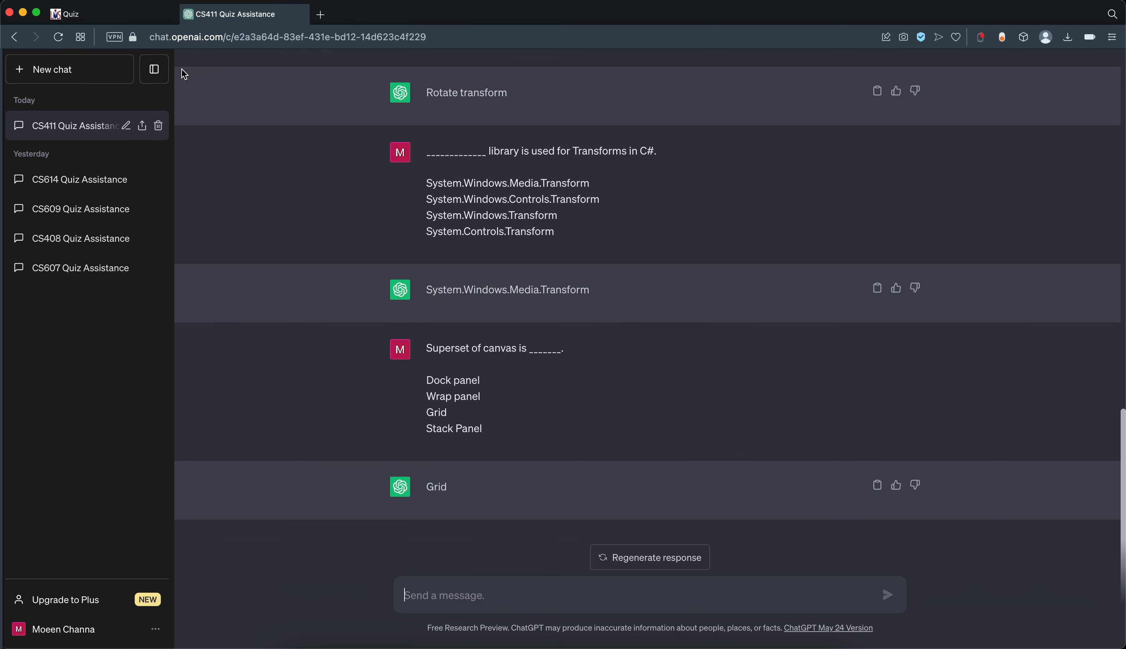
- Answer quiz question 6 with Grid and save it to move to the next question
{"action": "left_click", "coordinate": [134, 15]}
{"action": "left_click", "coordinate": [31, 451]}
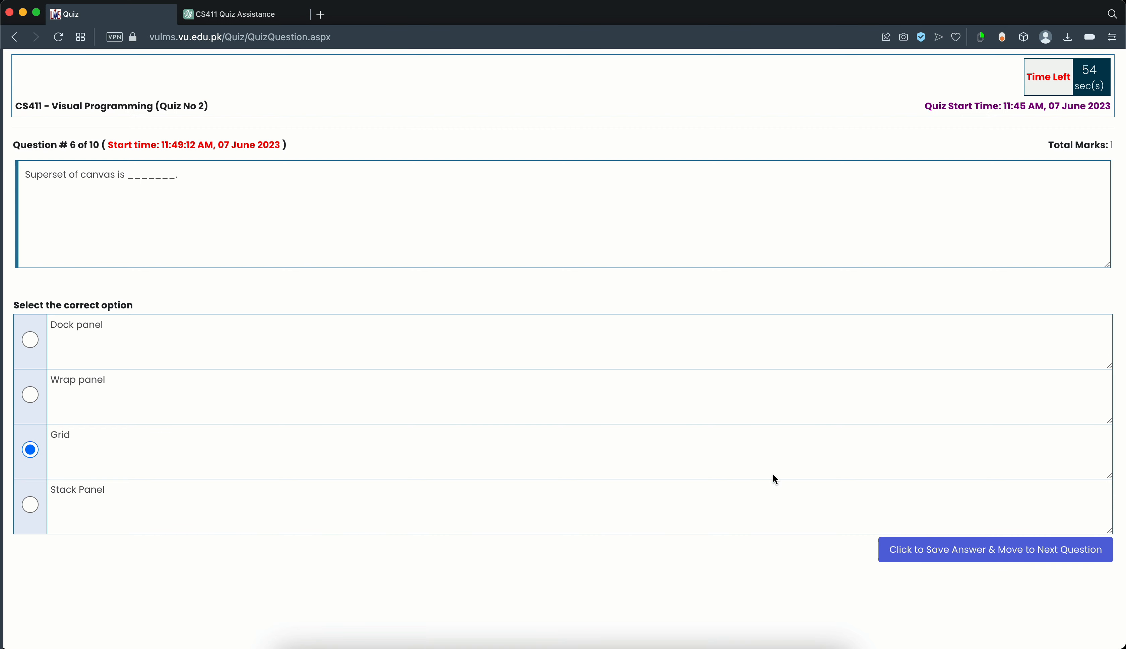
{"action": "left_click", "coordinate": [938, 555]}
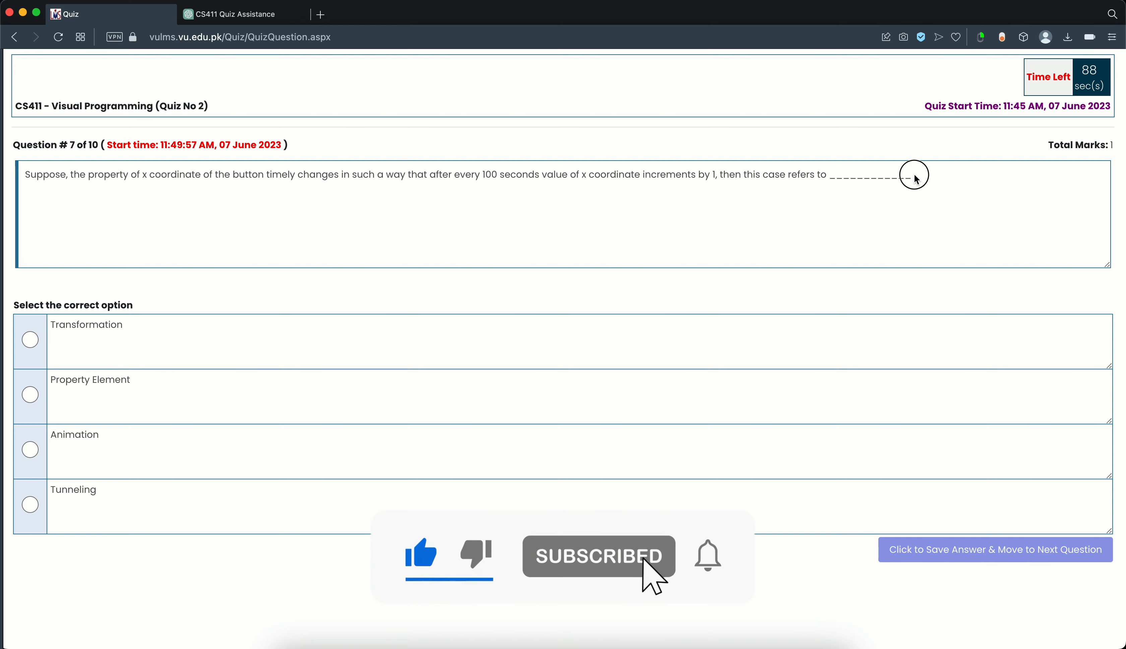
- Copy the quiz question about the button's x coordinate incrementing by 1 every 100 seconds into a new ChatGPT message
{"action": "left_click_drag", "start_coordinate": [491, 228], "coordinate": [322, 156]}
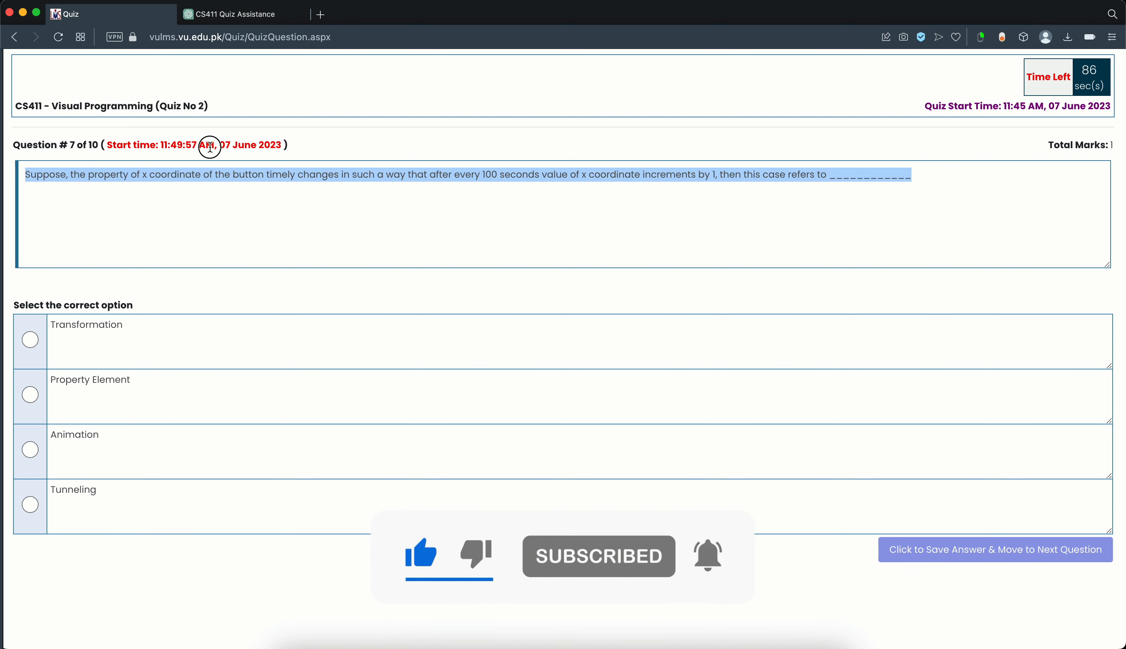
{"action": "left_click_drag", "start_coordinate": [68, 166], "coordinate": [36, 177]}
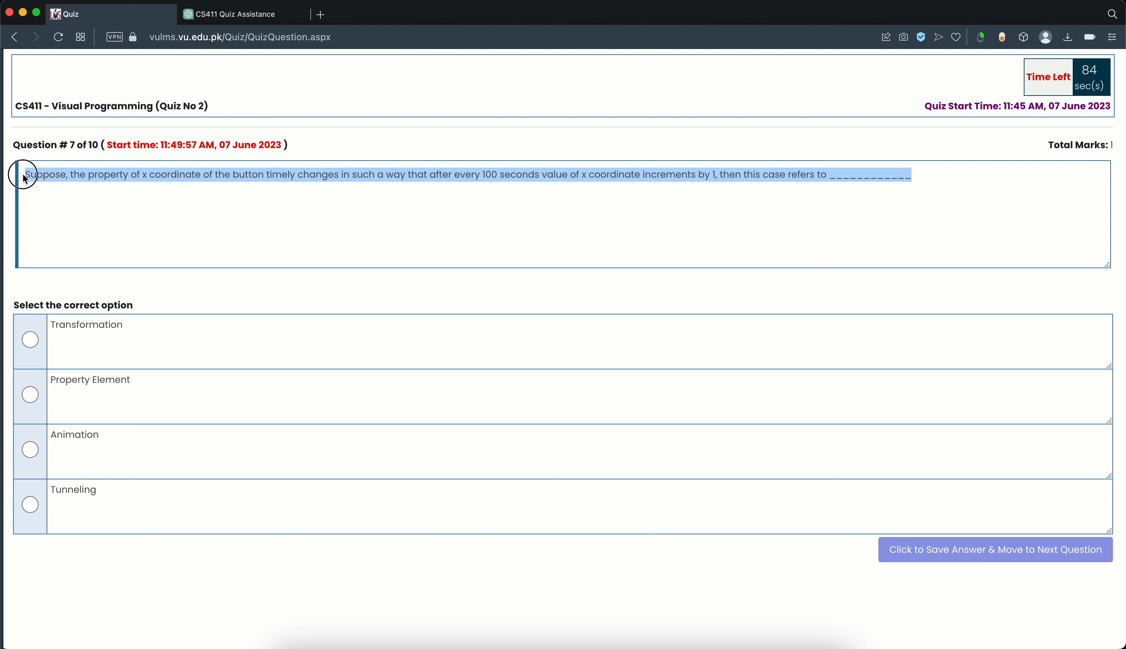
{"action": "key", "text": "super+c"}
{"action": "left_click", "coordinate": [264, 14]}
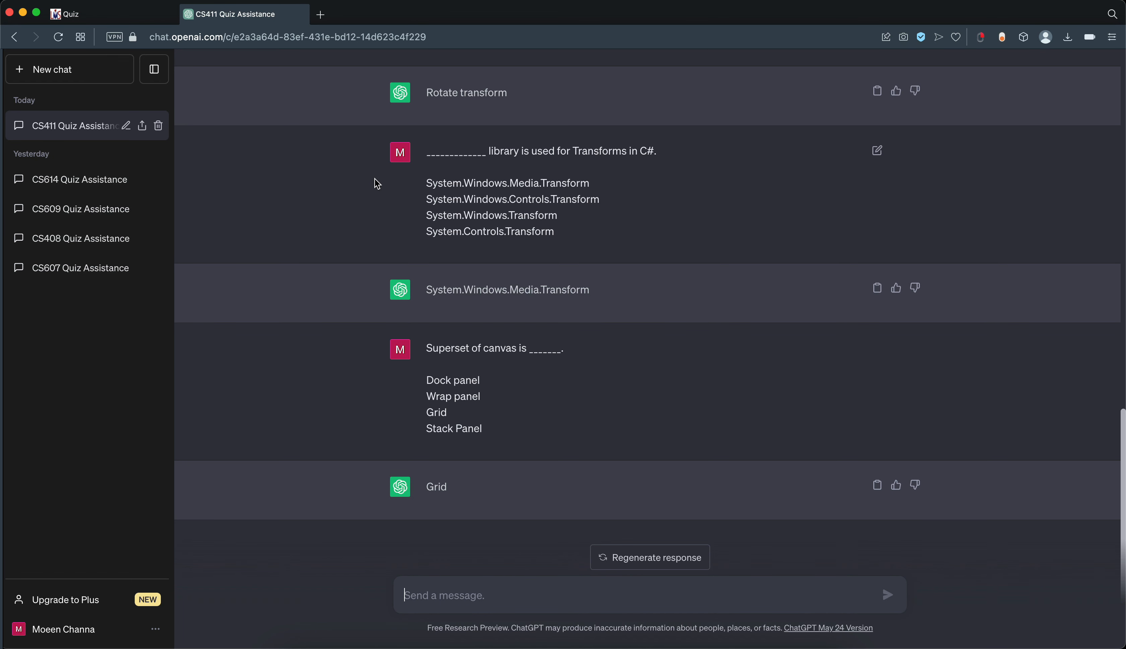
{"action": "key", "text": "super+v"}
{"action": "key", "text": "shift+Return"}
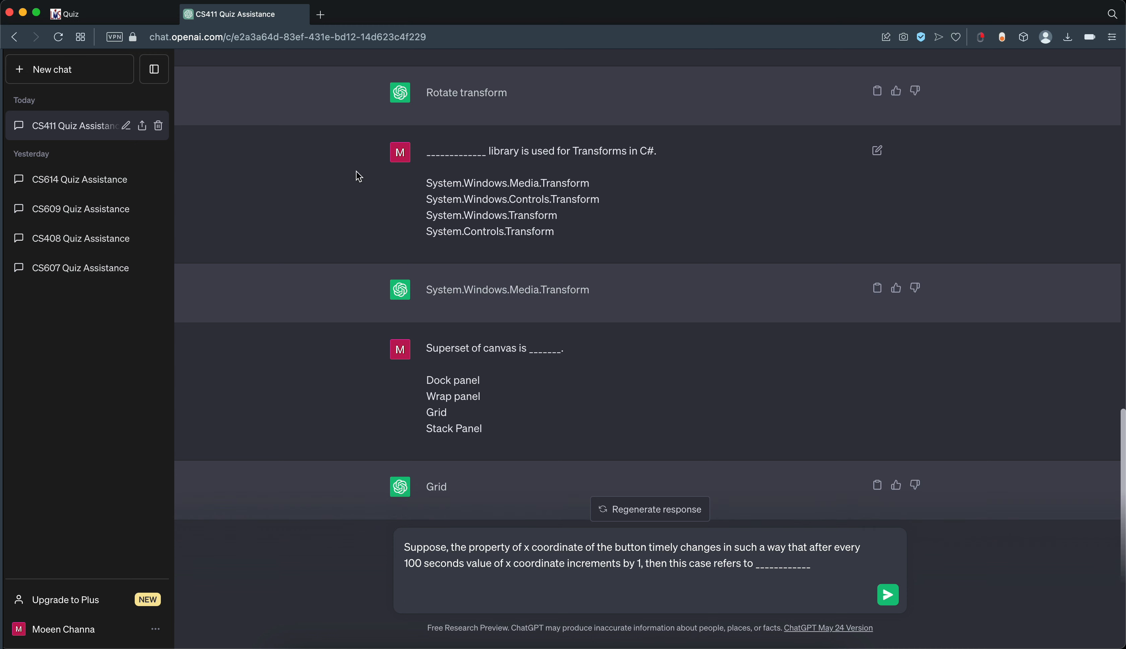
- Add the quiz options Transformation and Property Element on separate lines below the question in the ChatGPT message
{"action": "left_click", "coordinate": [130, 16]}
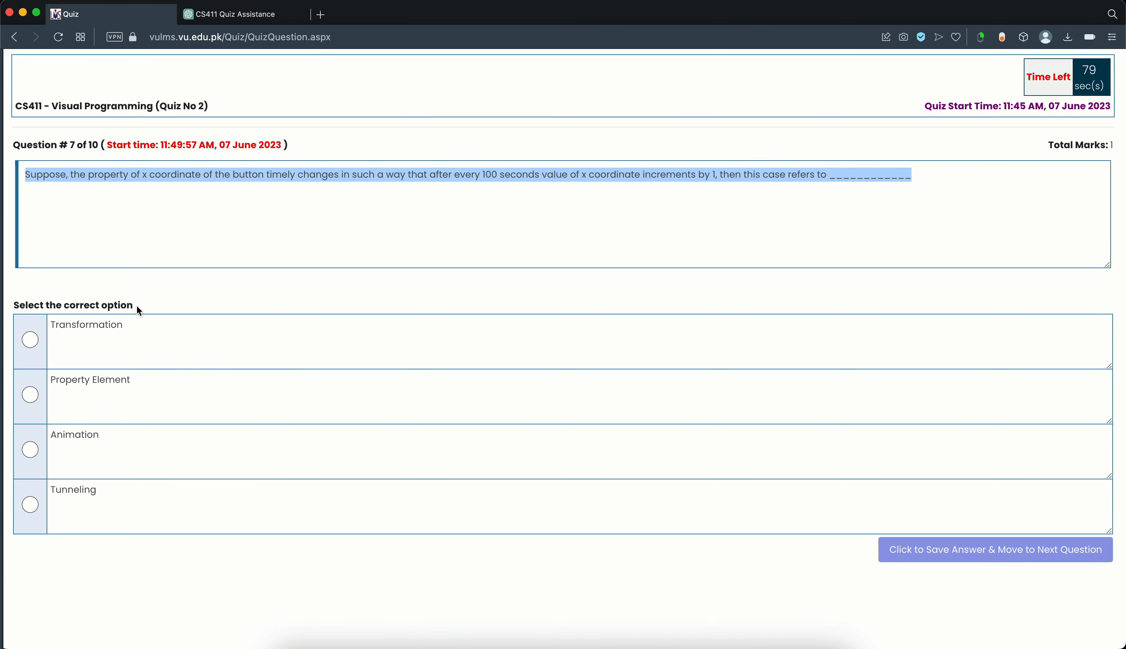
{"action": "left_click_drag", "start_coordinate": [128, 325], "coordinate": [54, 327]}
{"action": "key", "text": "super+c"}
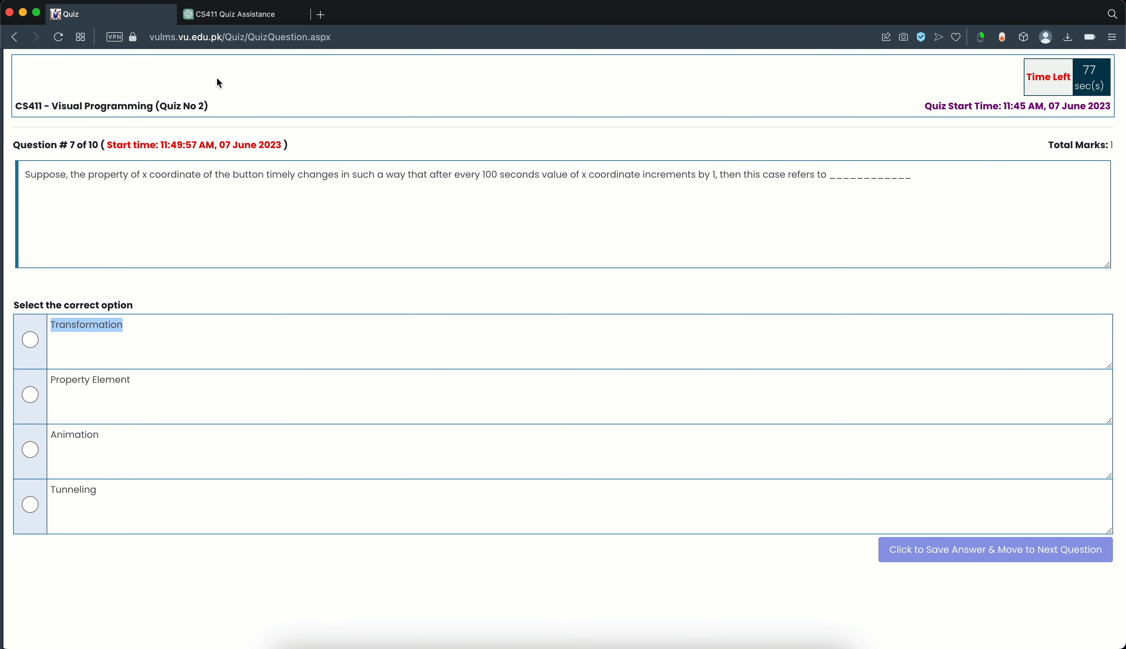
{"action": "left_click", "coordinate": [253, 13]}
{"action": "key", "text": "super+v"}
{"action": "key", "text": "shift+Return"}
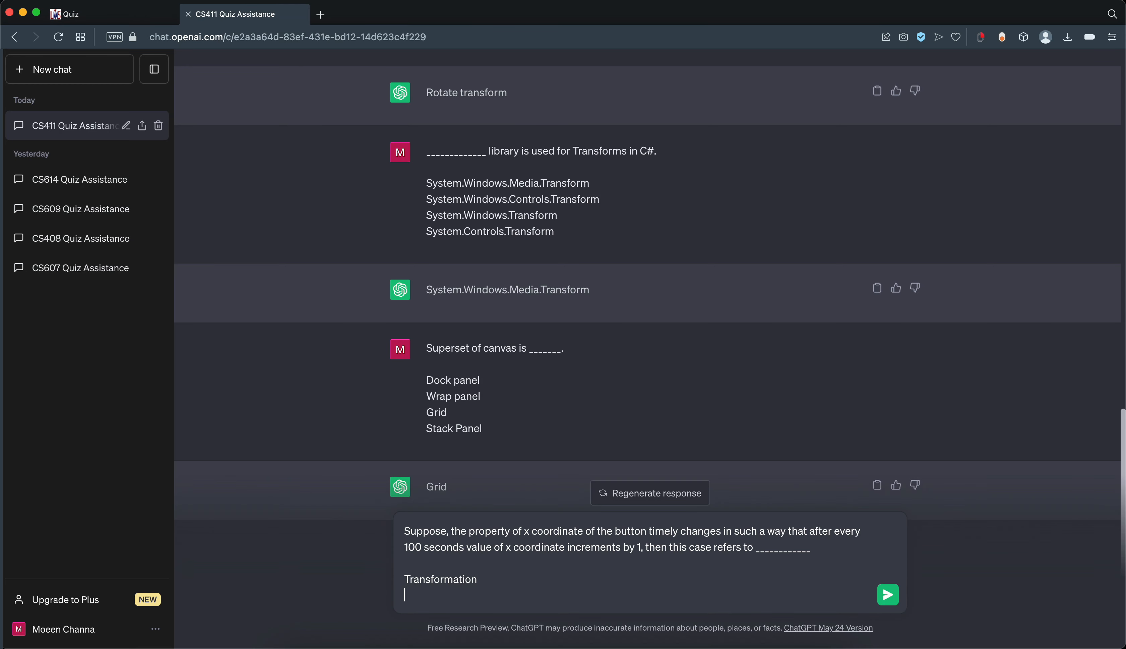
{"action": "left_click", "coordinate": [123, 14]}
{"action": "left_click_drag", "start_coordinate": [145, 382], "coordinate": [50, 381]}
{"action": "key", "text": "super+c"}
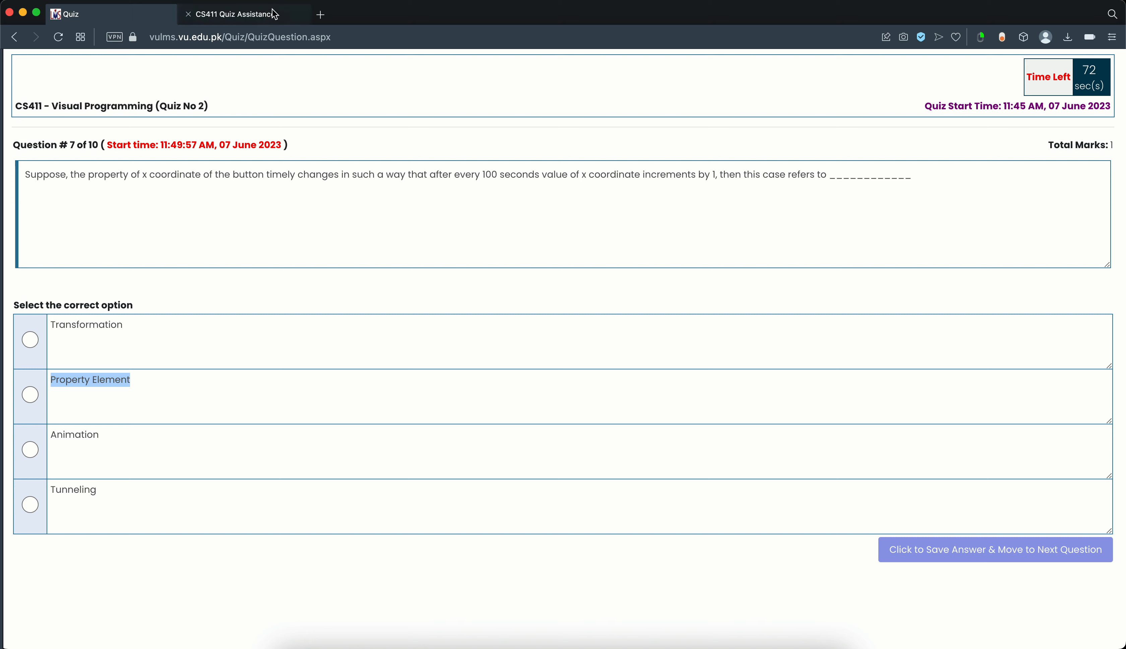
{"action": "left_click", "coordinate": [250, 14]}
{"action": "key", "text": "super+v"}
{"action": "key", "text": "shift+Return"}
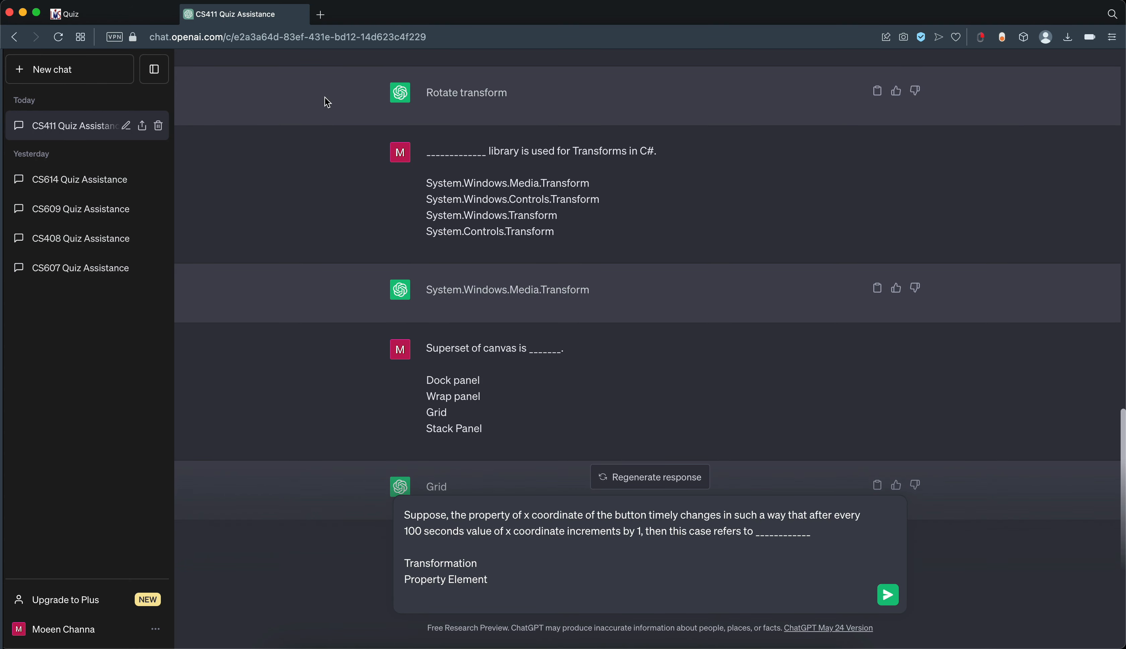
- Add the remaining options Animation and Tunneling on separate lines to the ChatGPT message and send it
{"action": "left_click", "coordinate": [159, 16]}
{"action": "left_click_drag", "start_coordinate": [104, 444], "coordinate": [54, 439]}
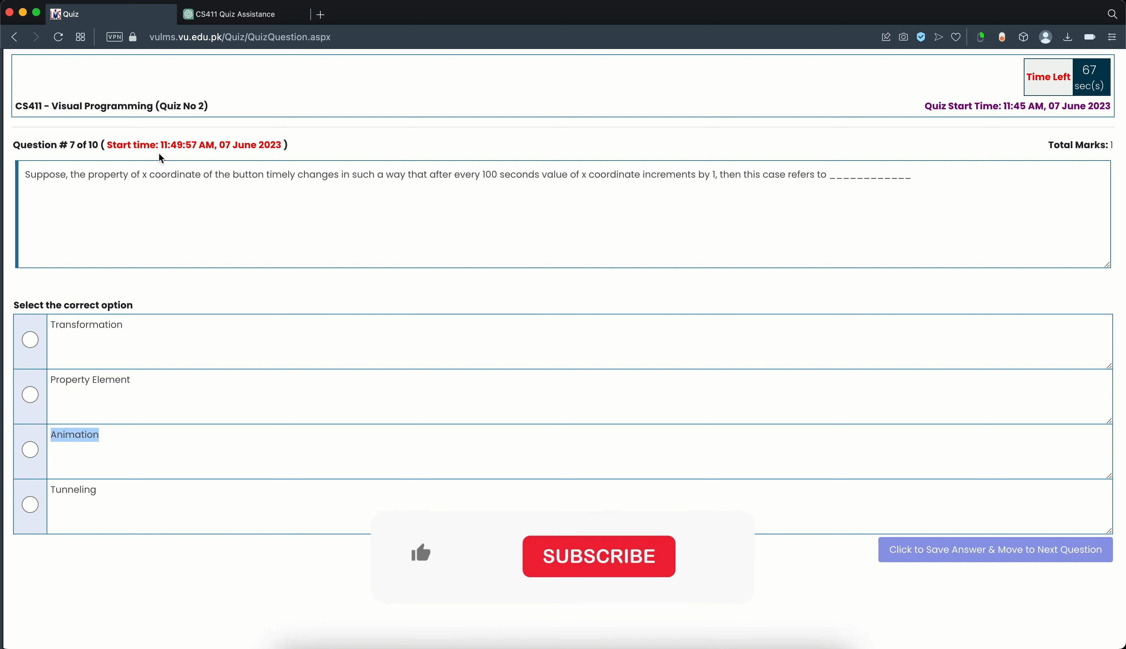
{"action": "left_click", "coordinate": [257, 19]}
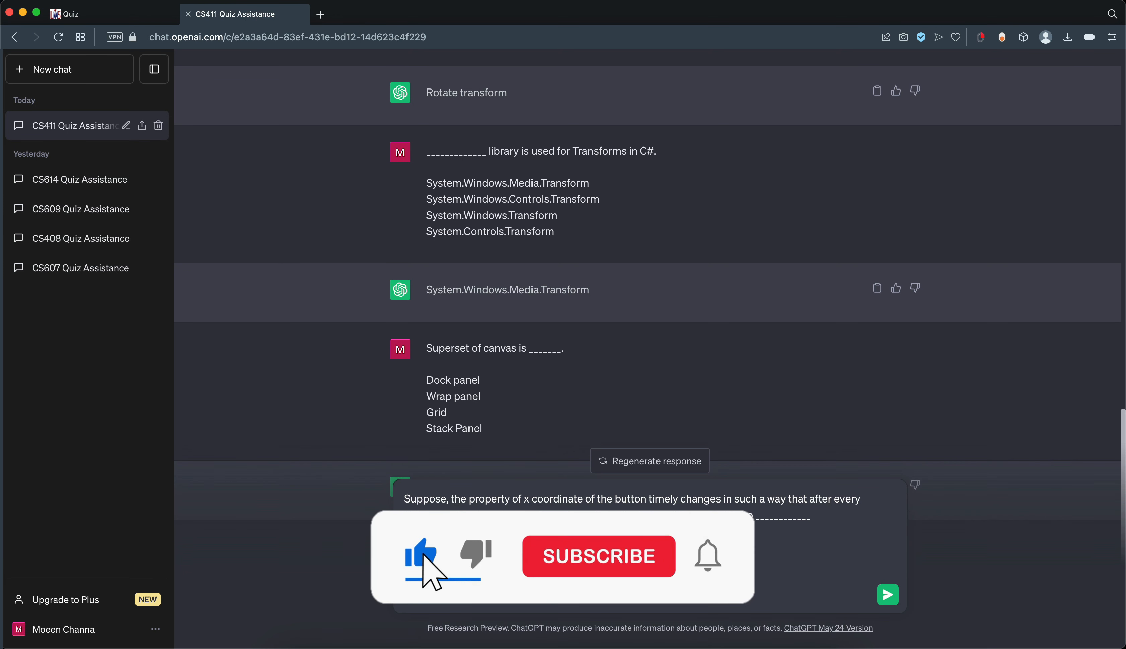
{"action": "left_click", "coordinate": [133, 16]}
{"action": "left_click_drag", "start_coordinate": [97, 491], "coordinate": [53, 496]}
{"action": "key", "text": "super+c"}
{"action": "left_click", "coordinate": [267, 20]}
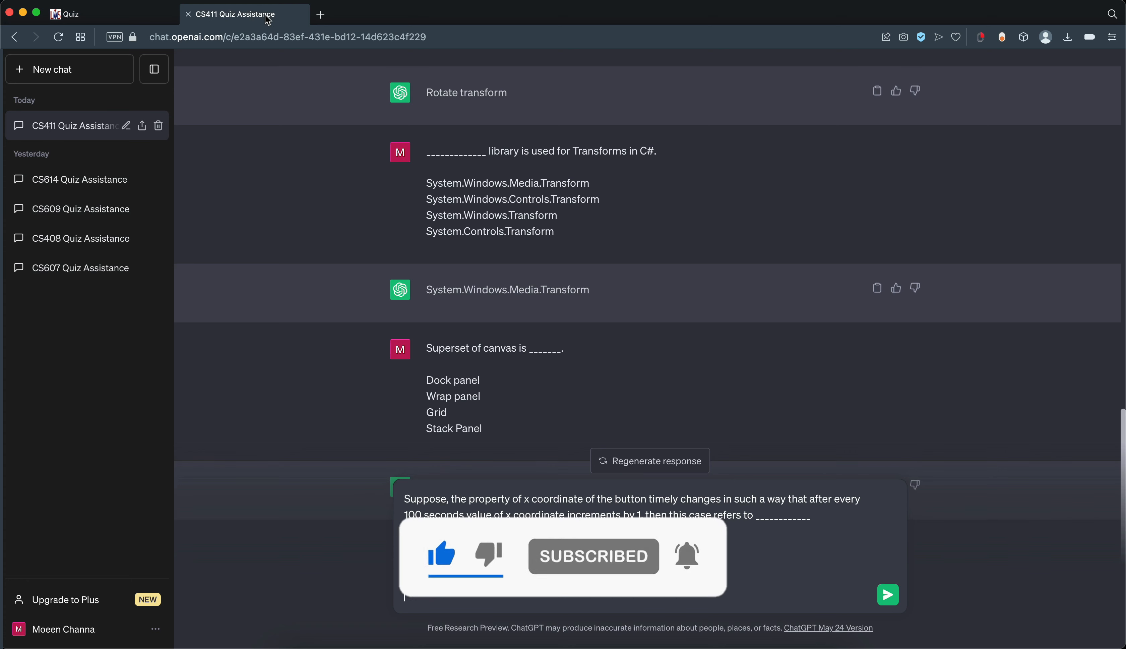
{"action": "key", "text": "super+v"}
{"action": "key", "text": "Return"}
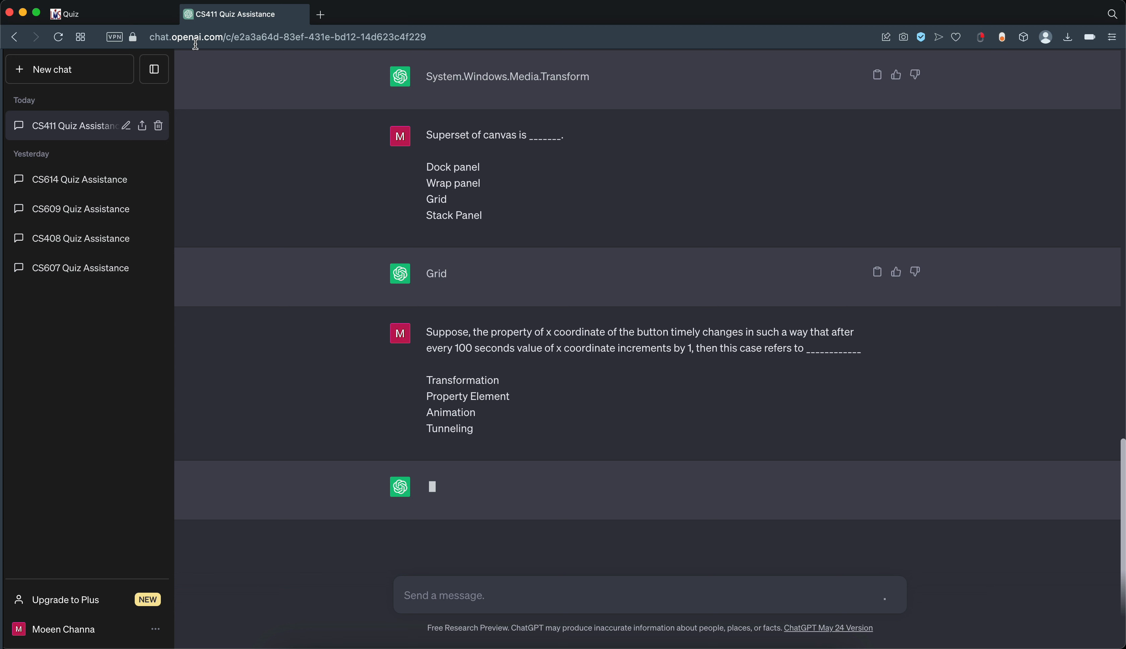
- Answer quiz question 7 with Animation and save it to move to the next question
{"action": "left_click", "coordinate": [136, 23]}
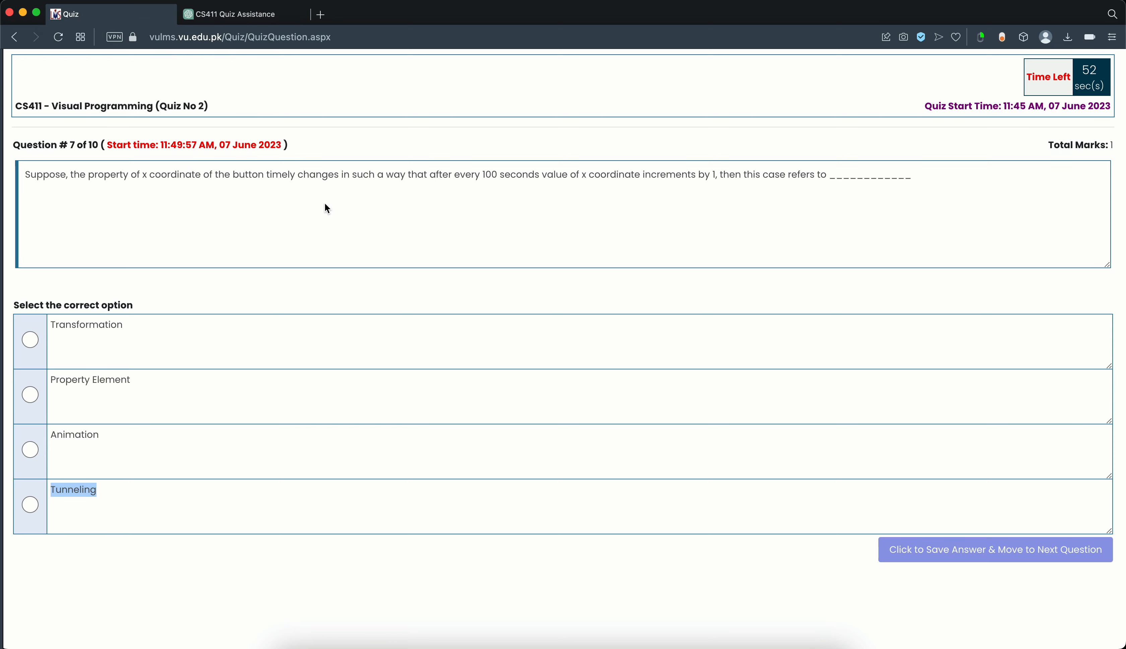
{"action": "triple_click", "coordinate": [317, 175]}
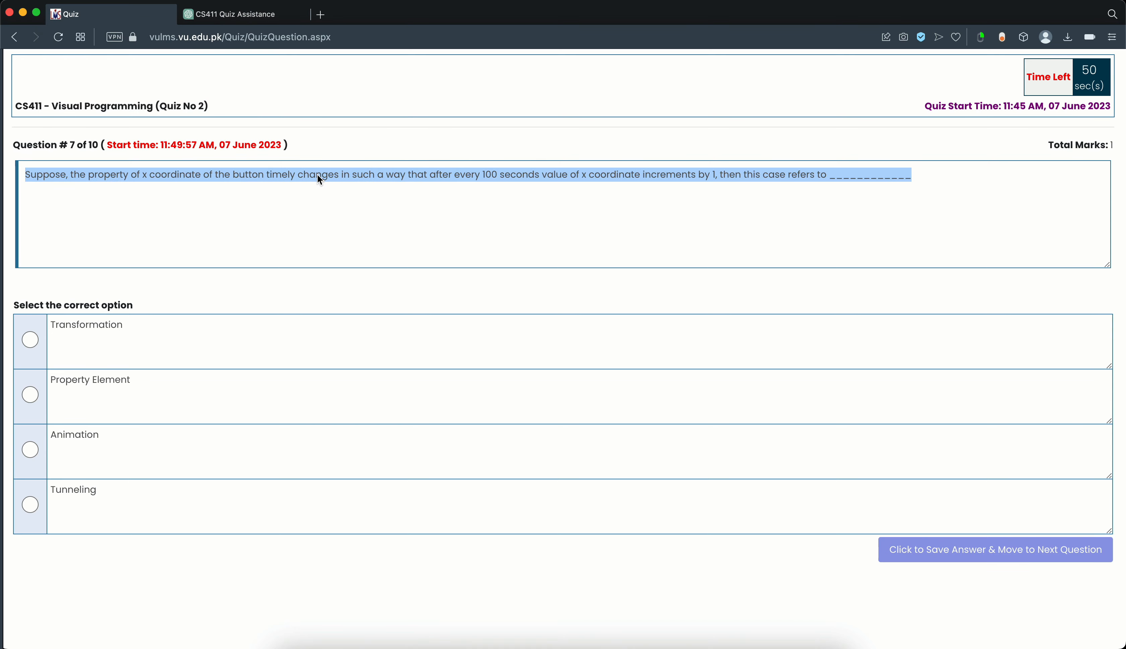
{"action": "left_click", "coordinate": [248, 19]}
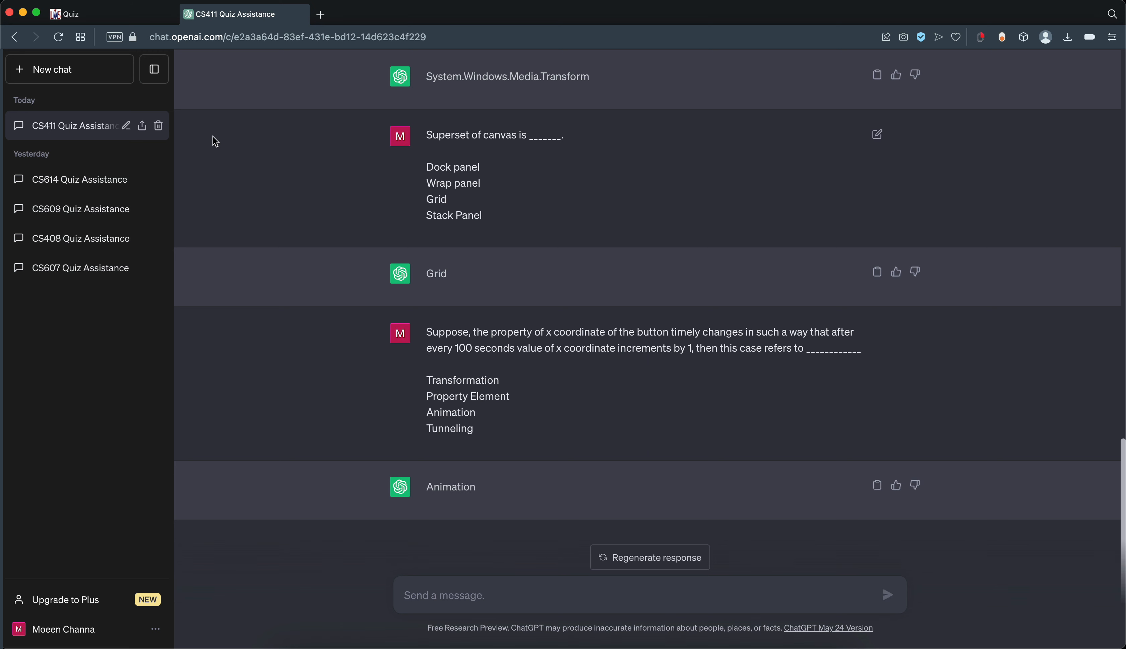
{"action": "left_click", "coordinate": [122, 18]}
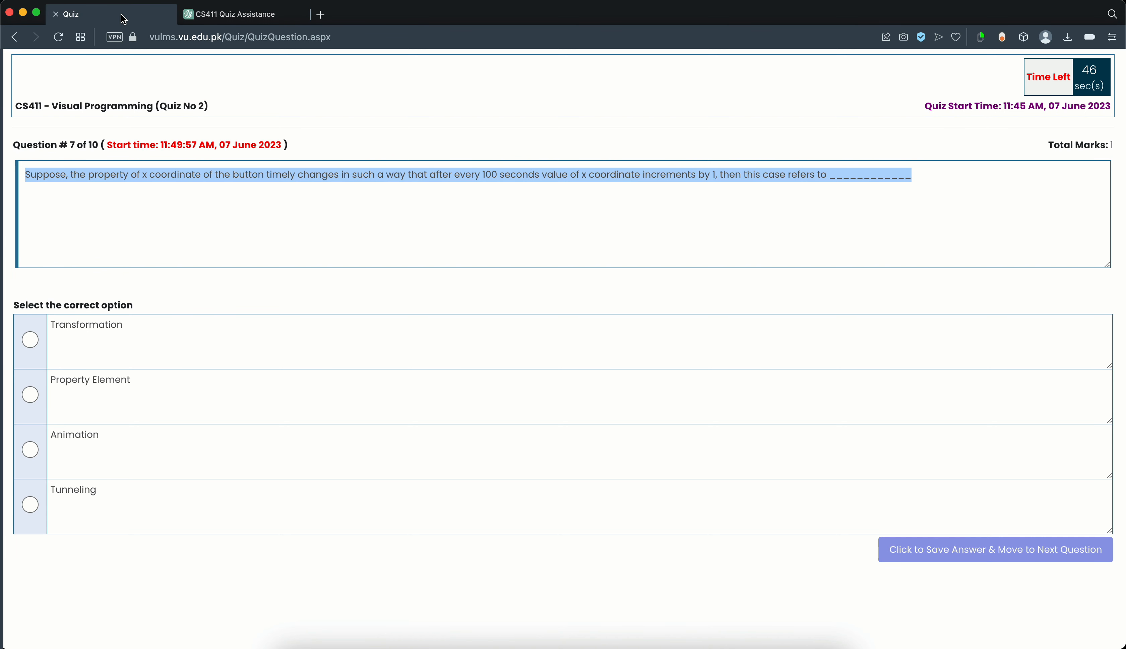
{"action": "left_click", "coordinate": [30, 449]}
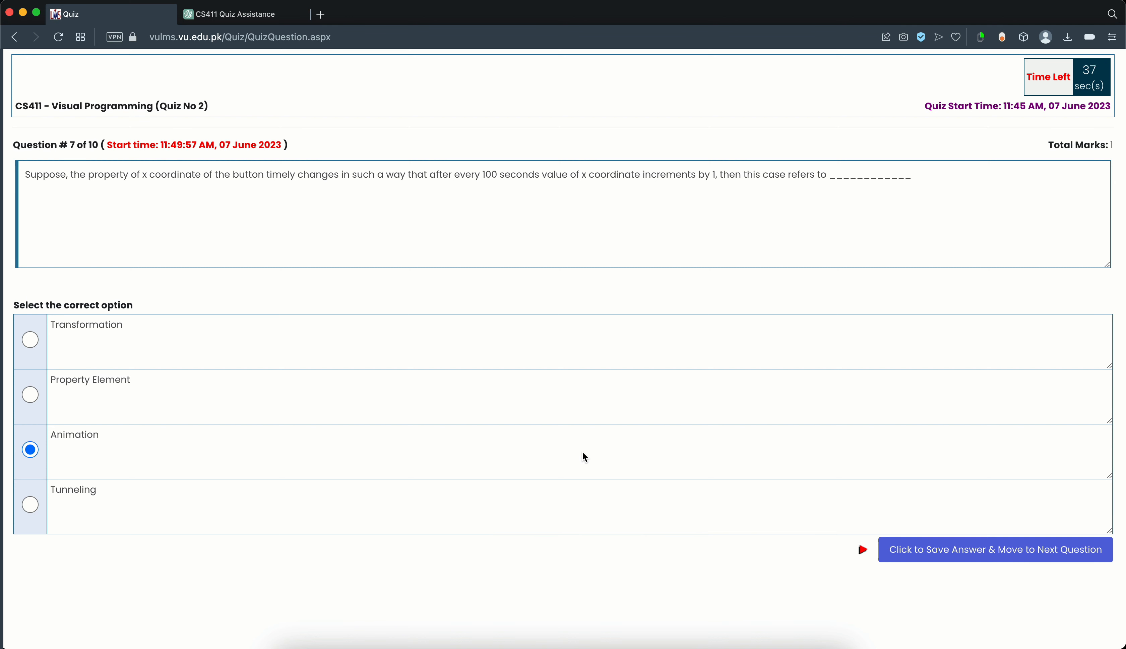
{"action": "left_click", "coordinate": [969, 553]}
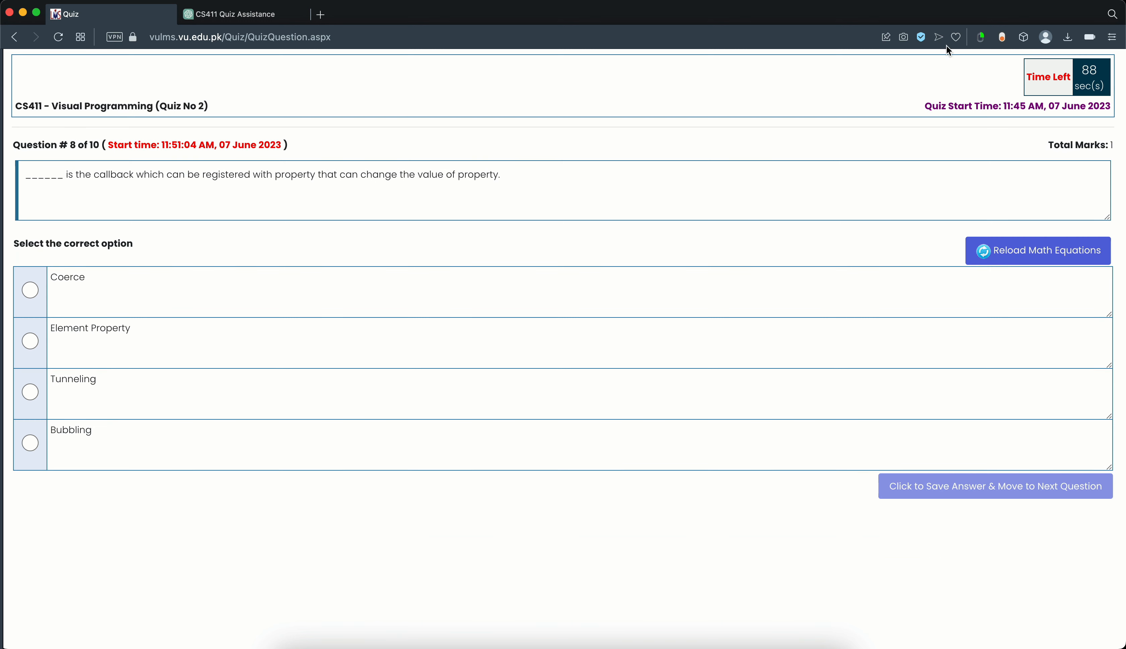
- Copy the quiz question about the callback registered with a property that can change its value into a new ChatGPT message
{"action": "double_click", "coordinate": [346, 173]}
{"action": "triple_click", "coordinate": [346, 173]}
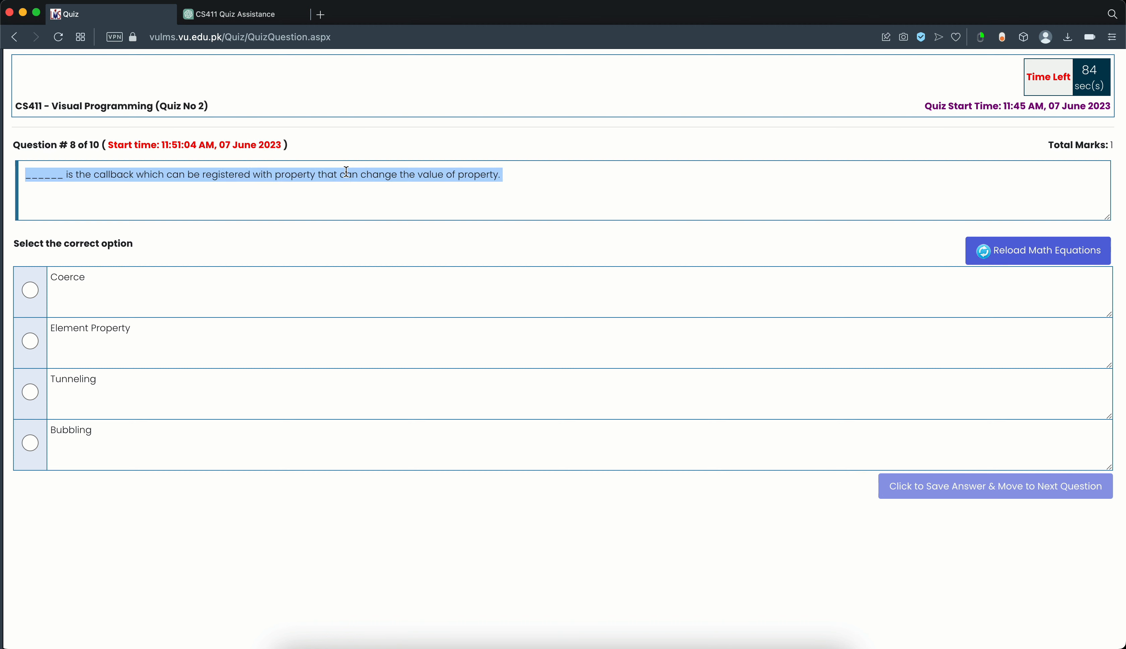
{"action": "key", "text": "super+c"}
{"action": "left_click", "coordinate": [228, 14]}
{"action": "key", "text": "super+v"}
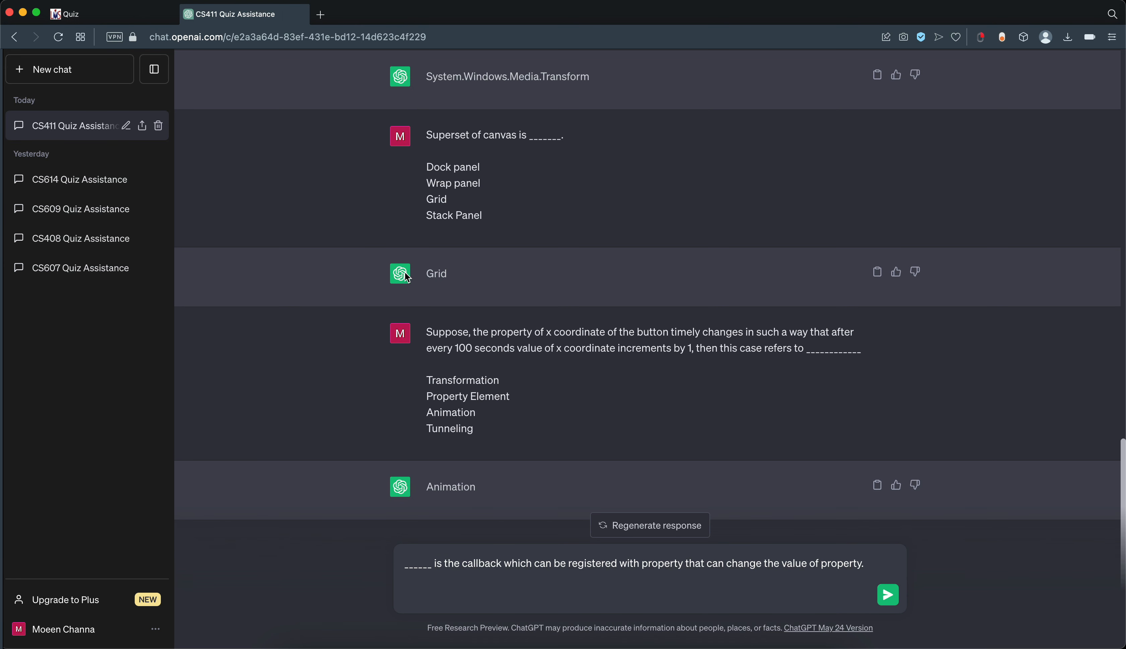
- Add the option Coerce from the quiz and Tunneling from the previous ChatGPT message on separate lines below the question
{"action": "left_click", "coordinate": [148, 15]}
{"action": "left_click_drag", "start_coordinate": [97, 279], "coordinate": [54, 277]}
{"action": "key", "text": "super+c"}
{"action": "left_click", "coordinate": [261, 20]}
{"action": "key", "text": "super+v"}
{"action": "key", "text": "shift+Return"}
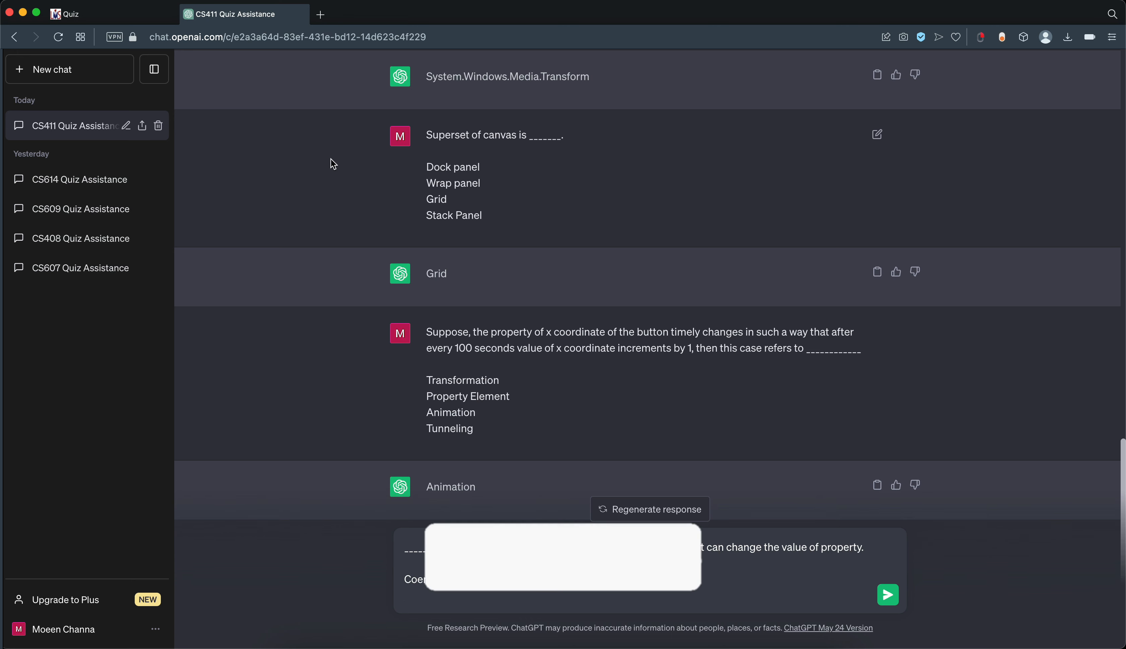
{"action": "double_click", "coordinate": [453, 425]}
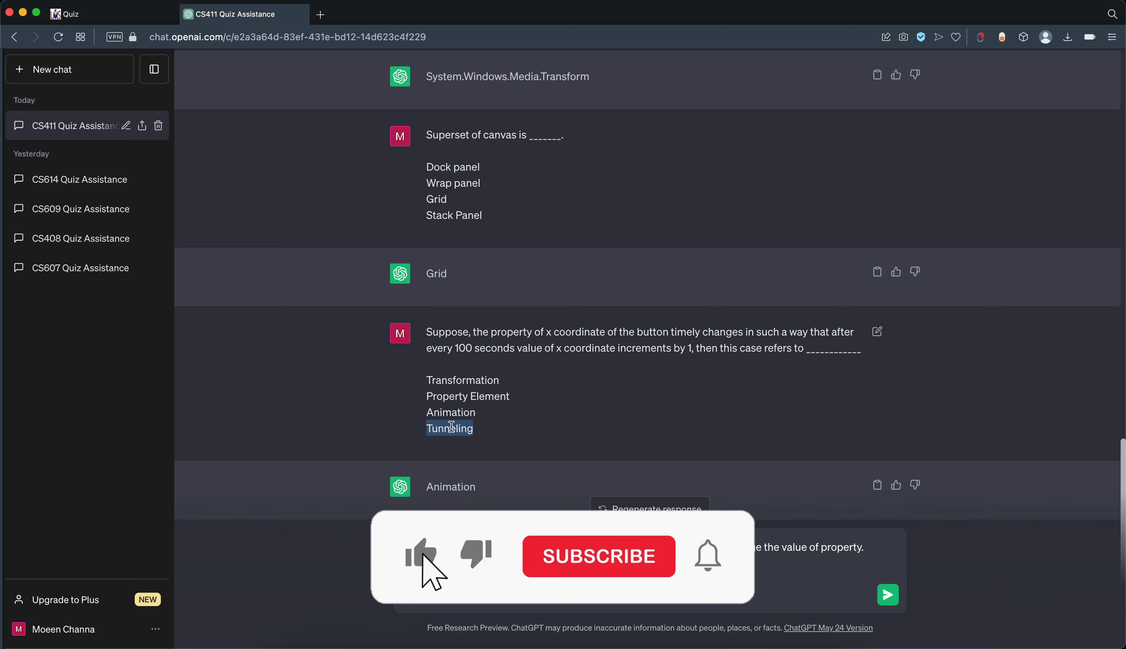
{"action": "key", "text": "shift+Return"}
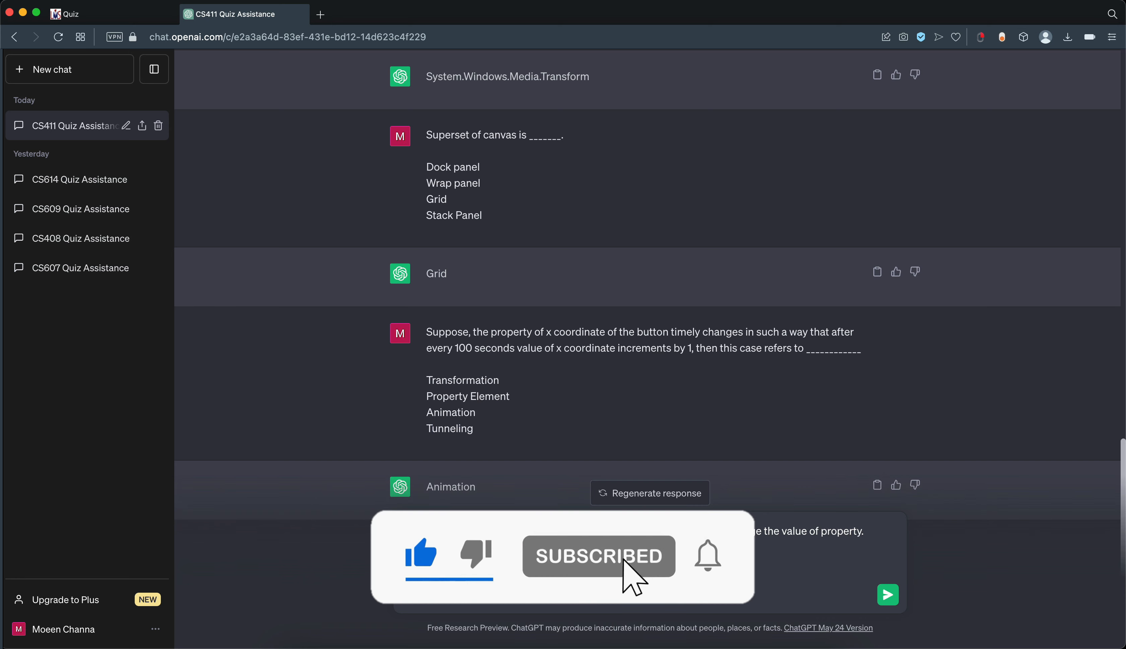
- Copy the quiz option Element Property onto its own line below Tunneling in the ChatGPT message
{"action": "left_click", "coordinate": [160, 14]}
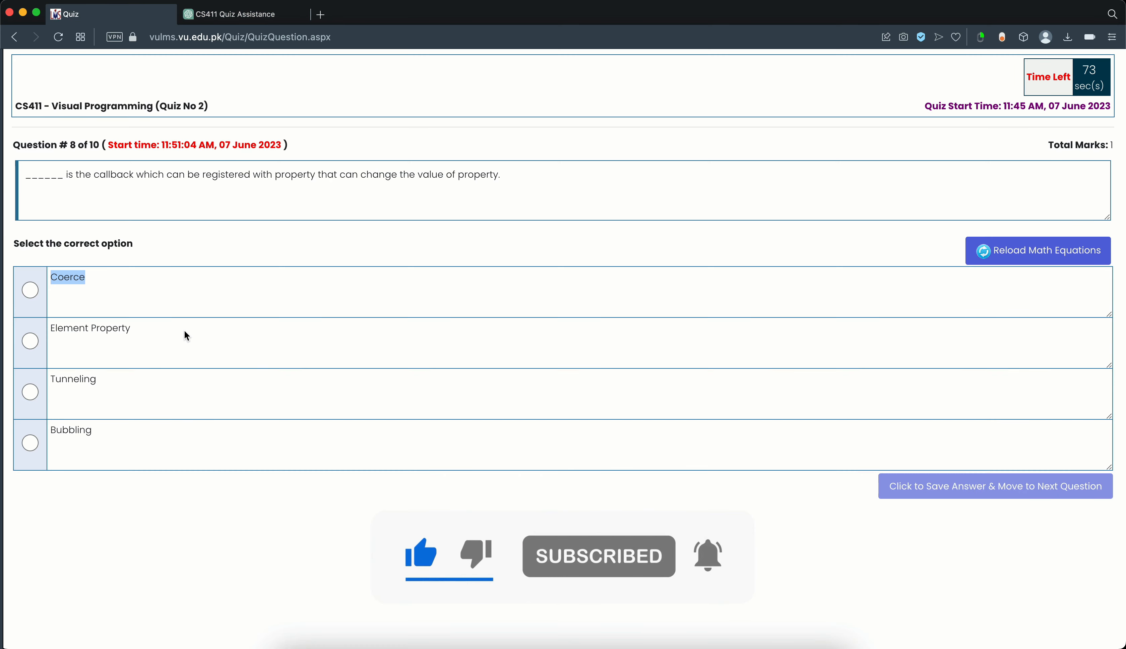
{"action": "left_click_drag", "start_coordinate": [136, 333], "coordinate": [49, 327]}
{"action": "key", "text": "super+c"}
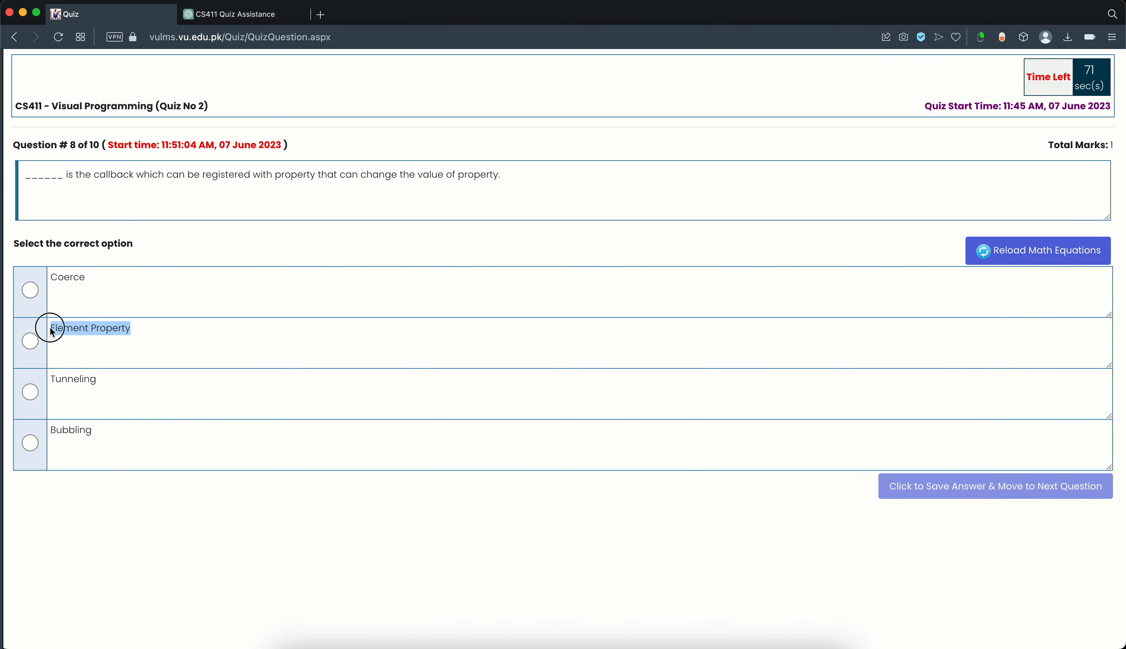
{"action": "left_click", "coordinate": [260, 16]}
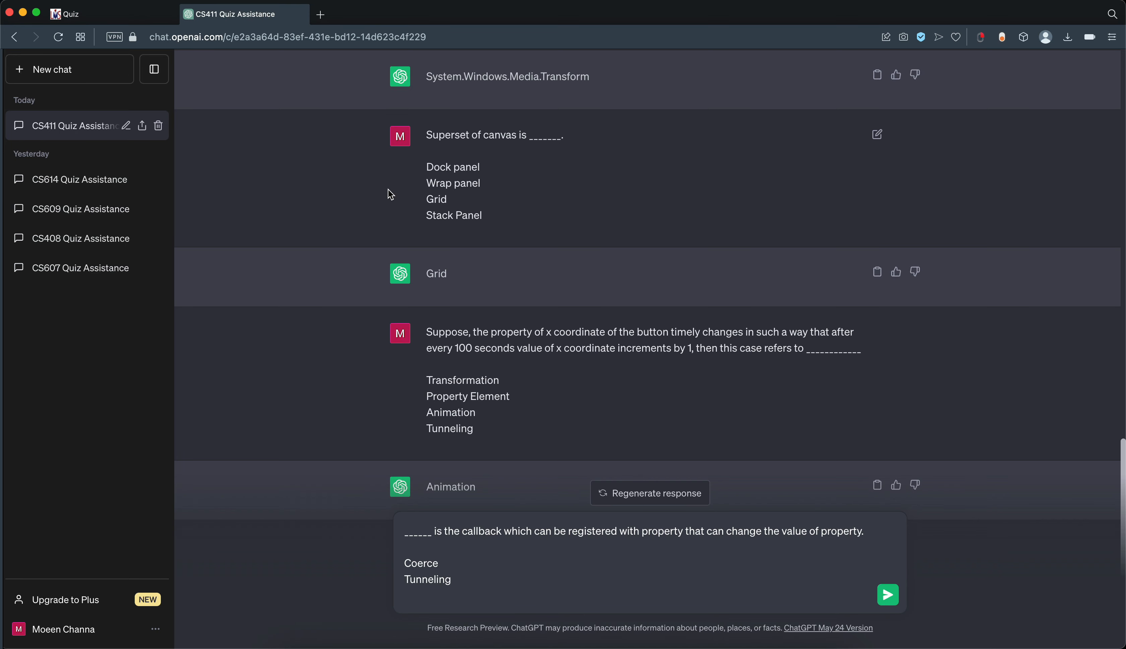
{"action": "key", "text": "super+v"}
{"action": "key", "text": "shift+Return"}
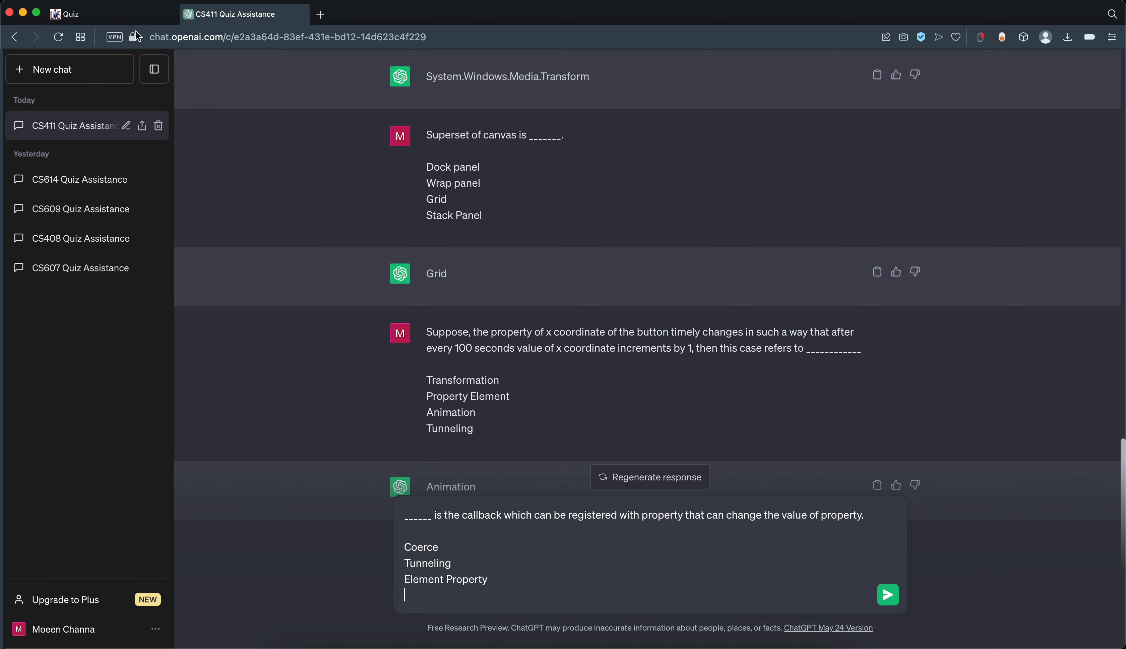
- Copy the quiz option Bubbling onto its own line below Element Property in the ChatGPT message and send the message
{"action": "left_click", "coordinate": [117, 15]}
{"action": "left_click_drag", "start_coordinate": [106, 432], "coordinate": [50, 432]}
{"action": "key", "text": "super+c"}
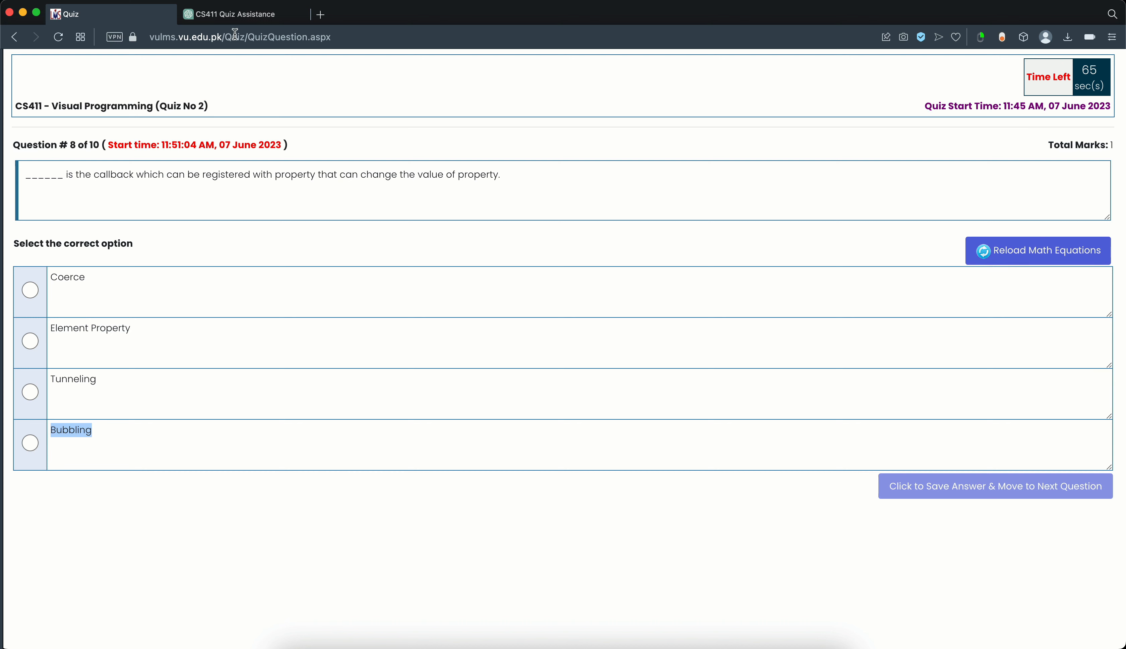
{"action": "left_click", "coordinate": [244, 14]}
{"action": "key", "text": "super+v"}
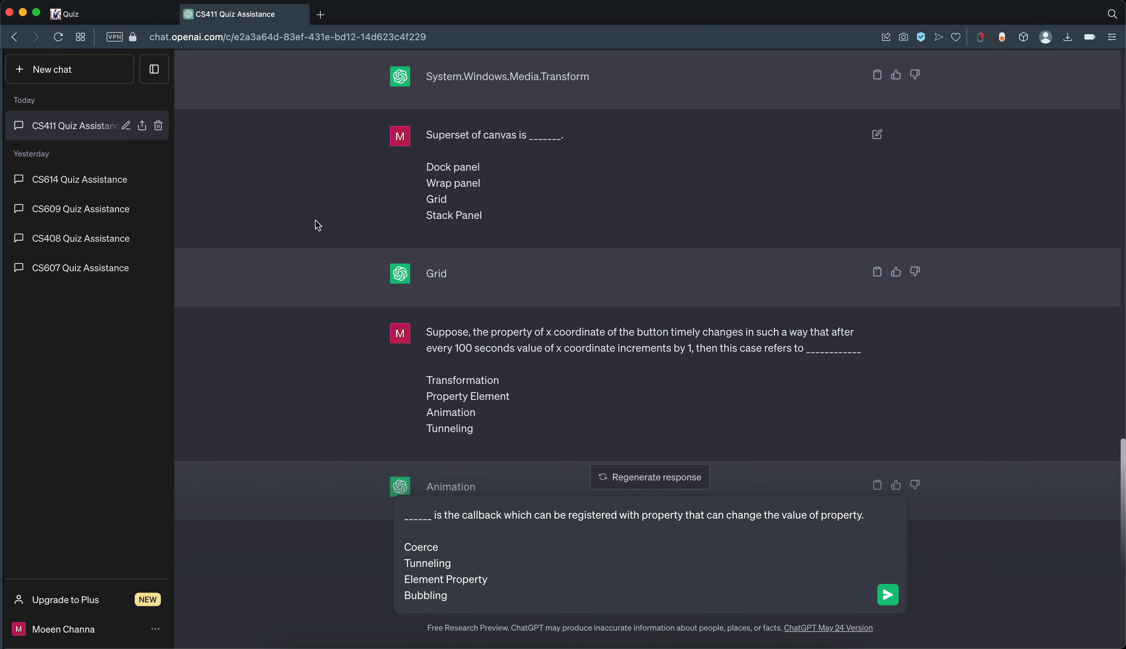
{"action": "key", "text": "Return"}
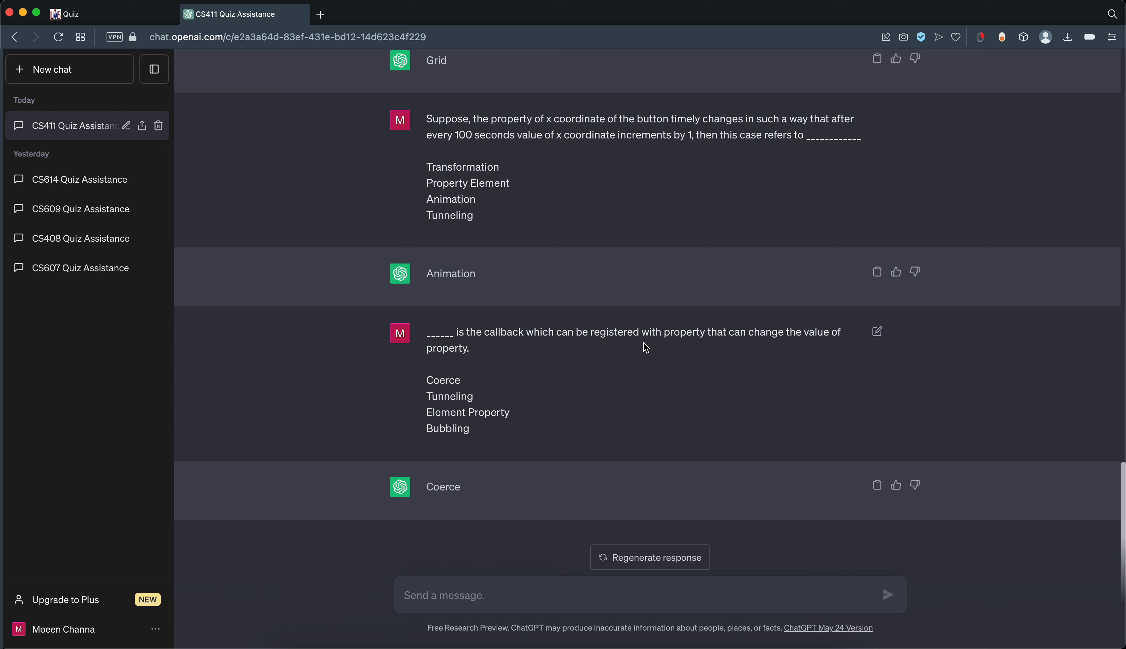
- Answer quiz question 8 with Coerce and save it to move to the next question
{"action": "left_click", "coordinate": [67, 13]}
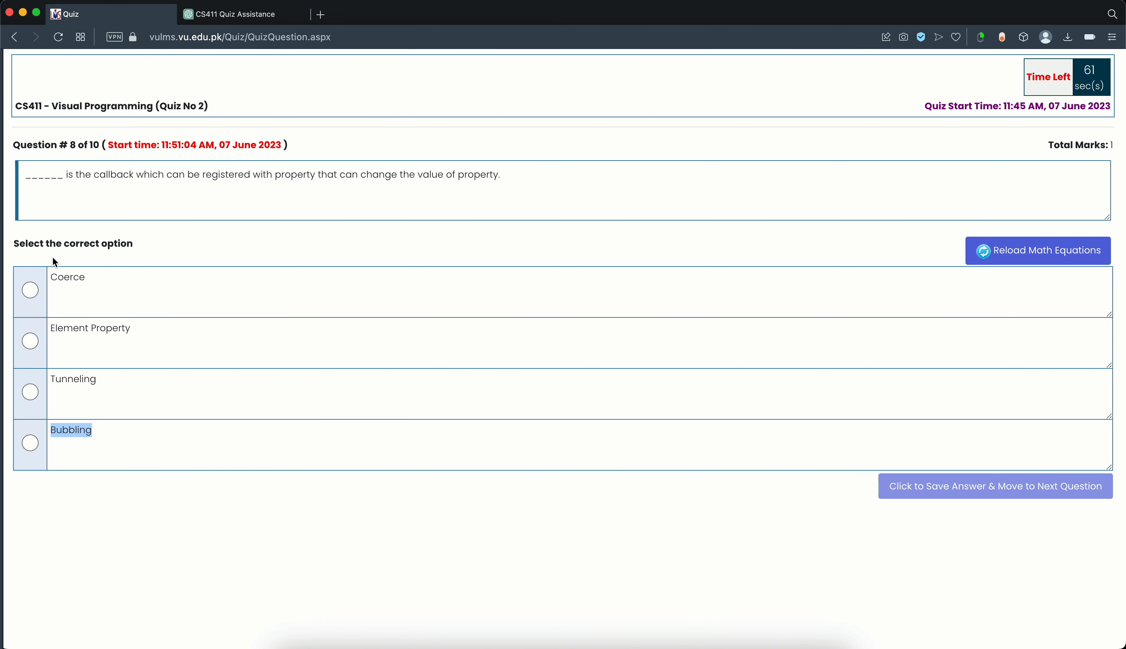
{"action": "left_click", "coordinate": [30, 290]}
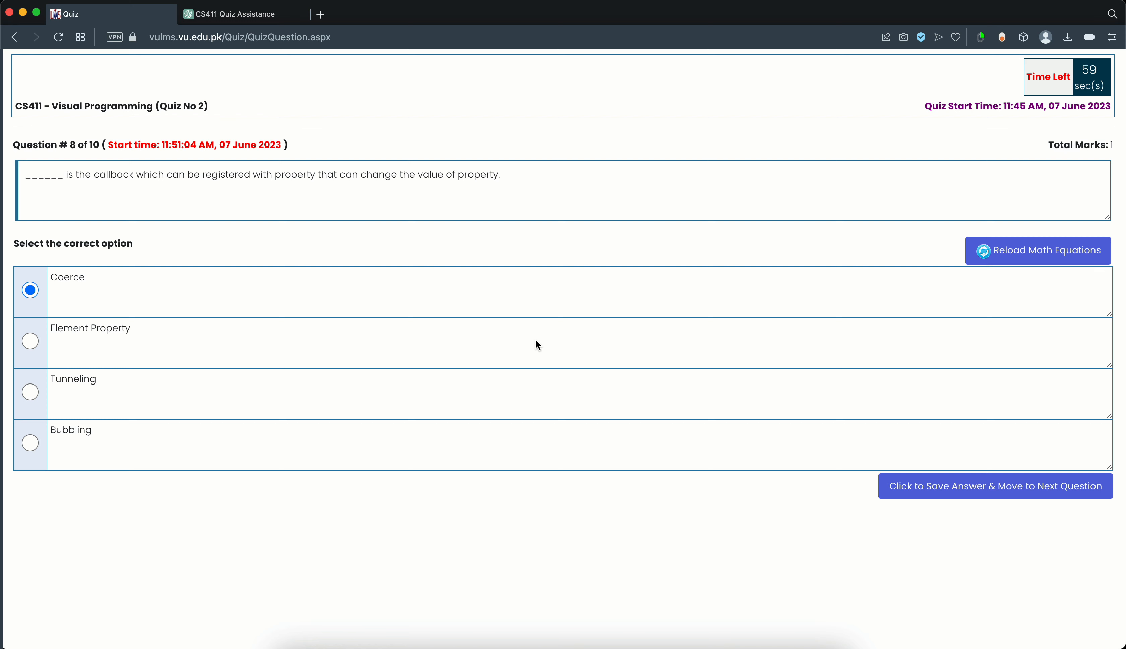
{"action": "left_click", "coordinate": [913, 490]}
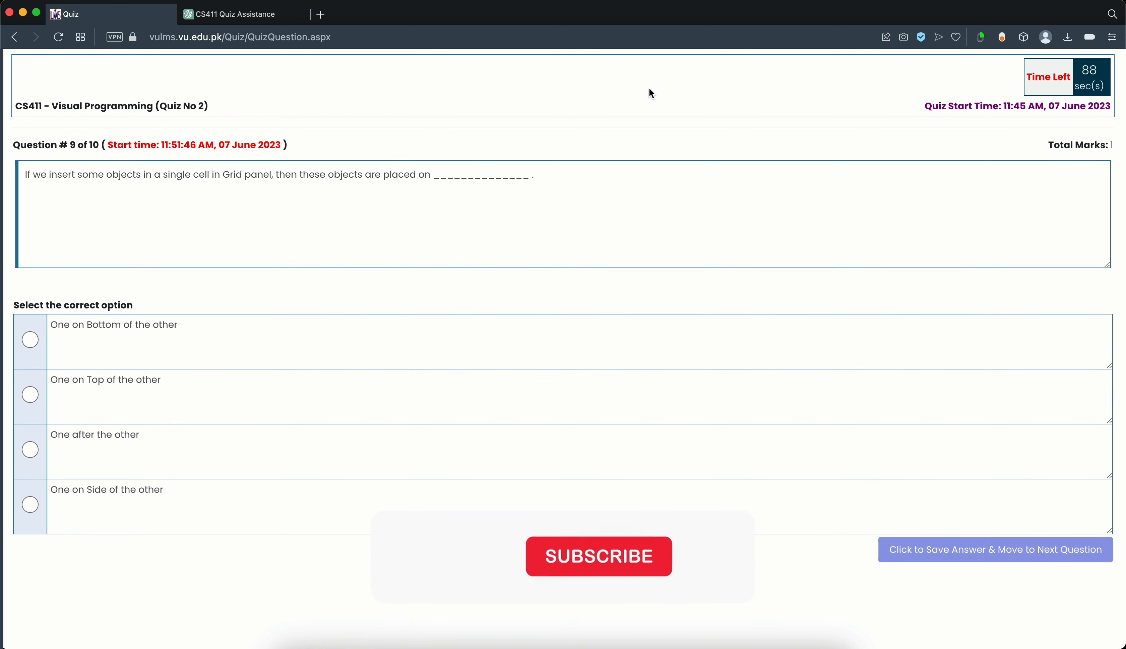
- Copy the quiz question about placing several objects in a single Grid panel cell into a new ChatGPT message
{"action": "double_click", "coordinate": [500, 184]}
{"action": "triple_click", "coordinate": [500, 183]}
{"action": "key", "text": "super+c"}
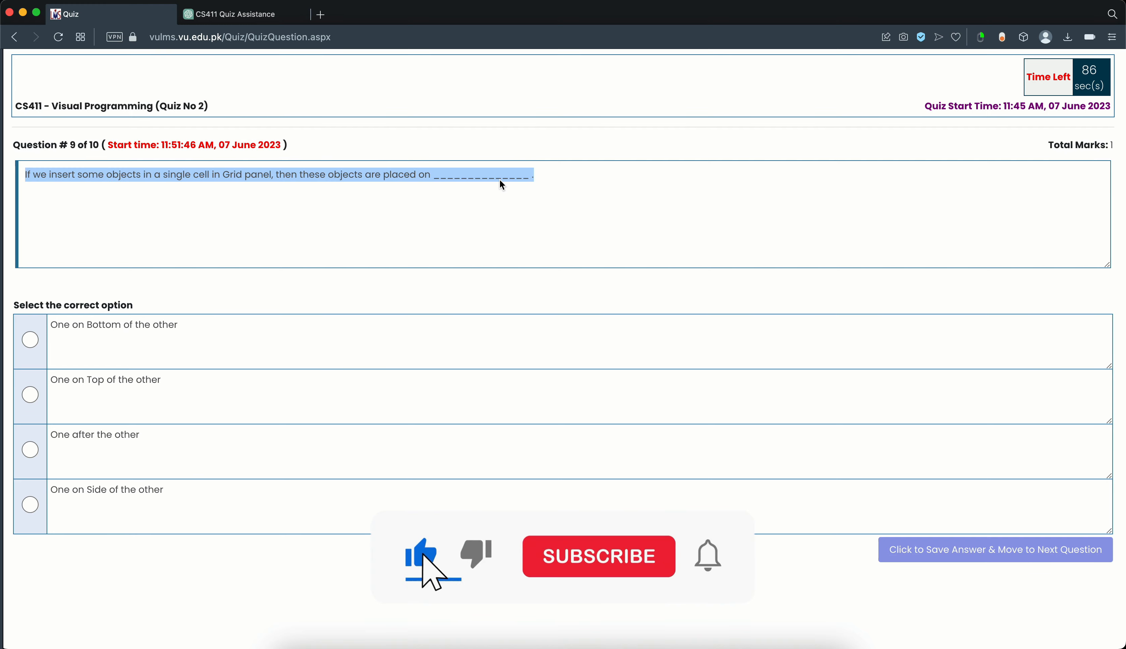
{"action": "left_click", "coordinate": [270, 20]}
{"action": "key", "text": "super+v"}
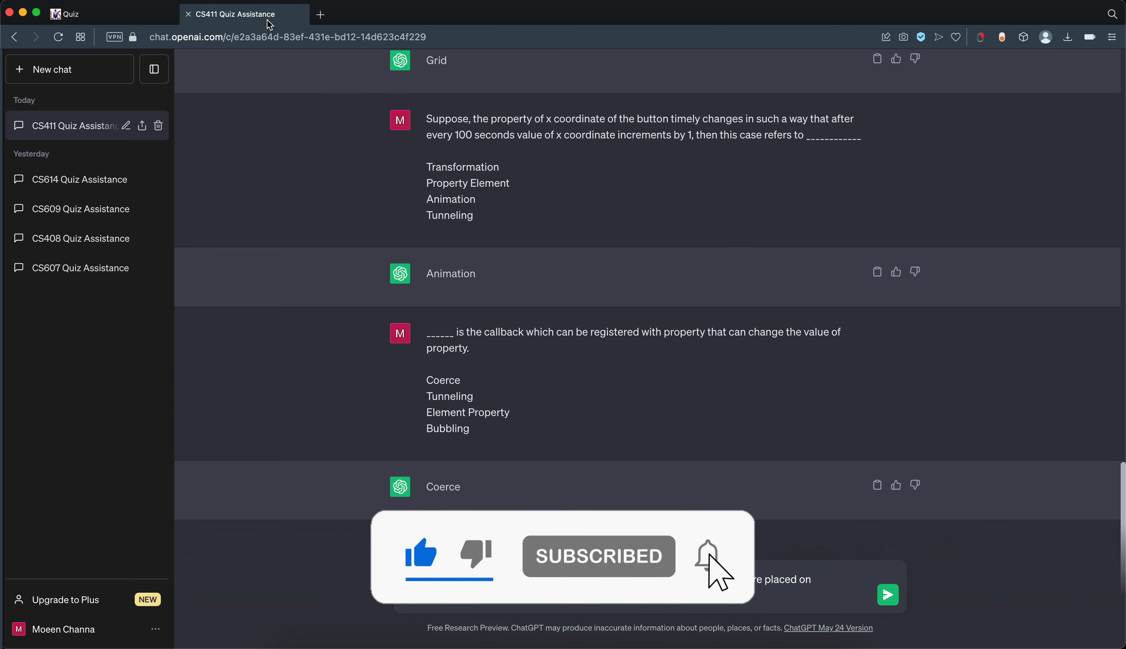
- Copy the quiz options One on Bottom of the other and One on Top of the other onto separate lines below the question in ChatGPT
{"action": "left_click", "coordinate": [89, 13]}
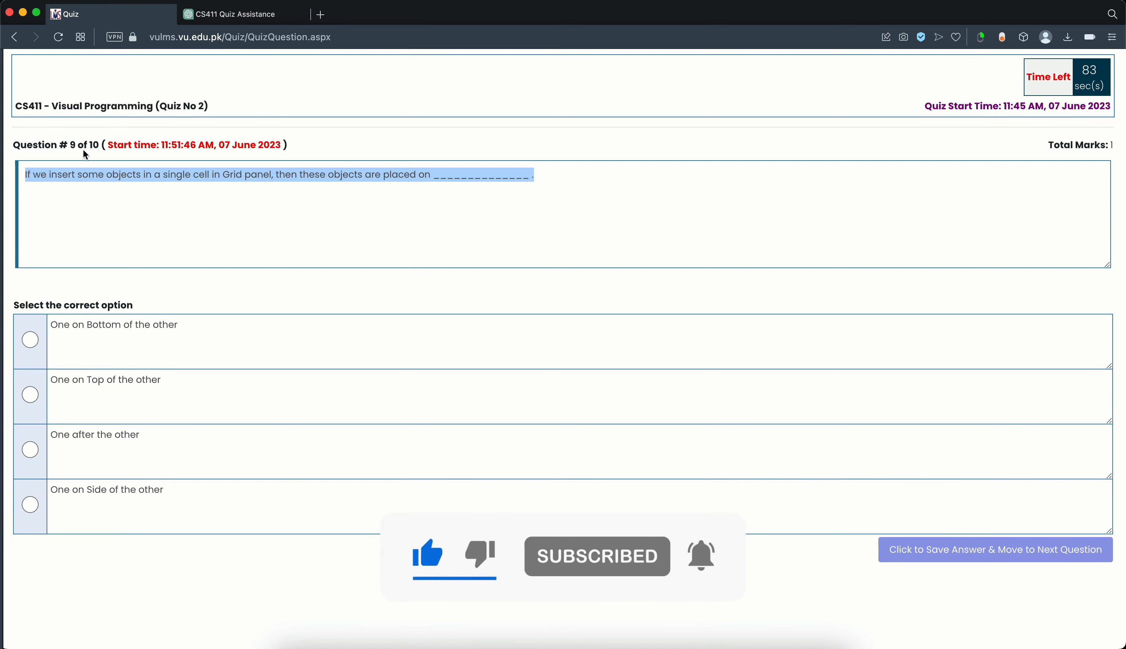
{"action": "left_click", "coordinate": [190, 331]}
{"action": "left_click_drag", "start_coordinate": [190, 330], "coordinate": [84, 331]}
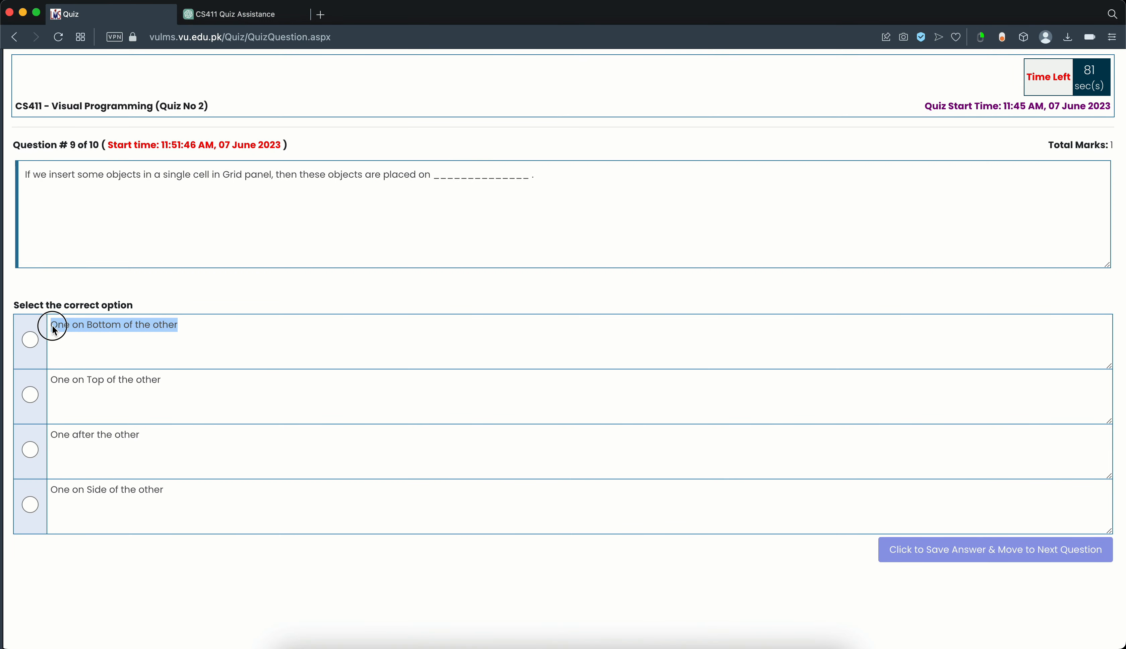
{"action": "key", "text": "super+c"}
{"action": "left_click", "coordinate": [264, 15]}
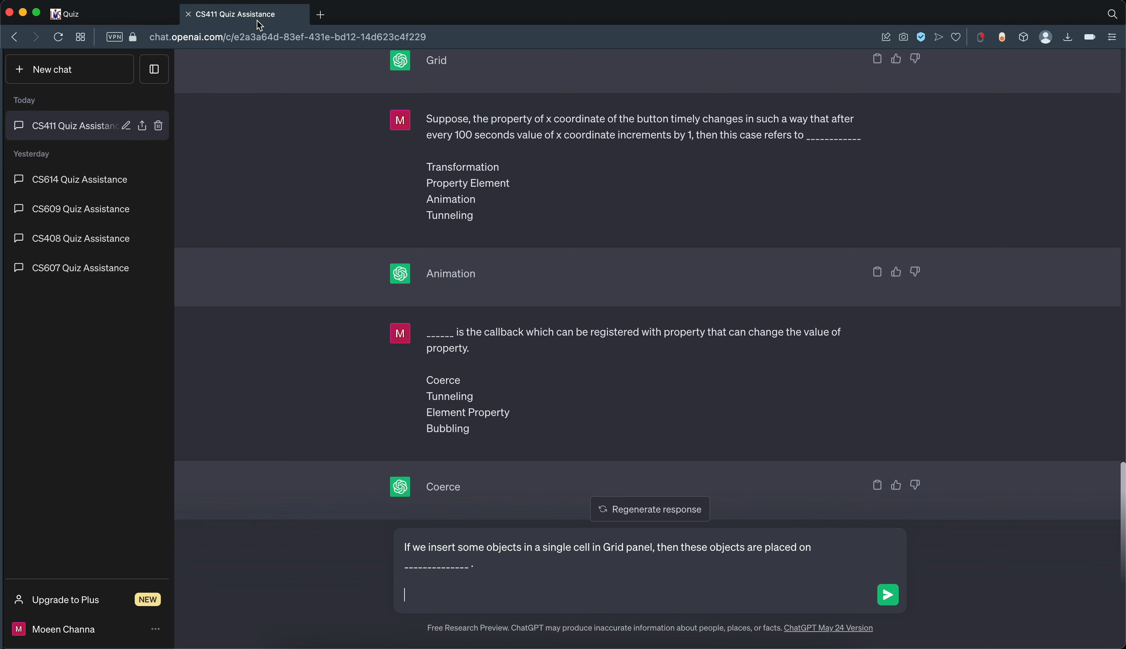
{"action": "key", "text": "super+v"}
{"action": "key", "text": "shift+Return"}
{"action": "left_click", "coordinate": [137, 9]}
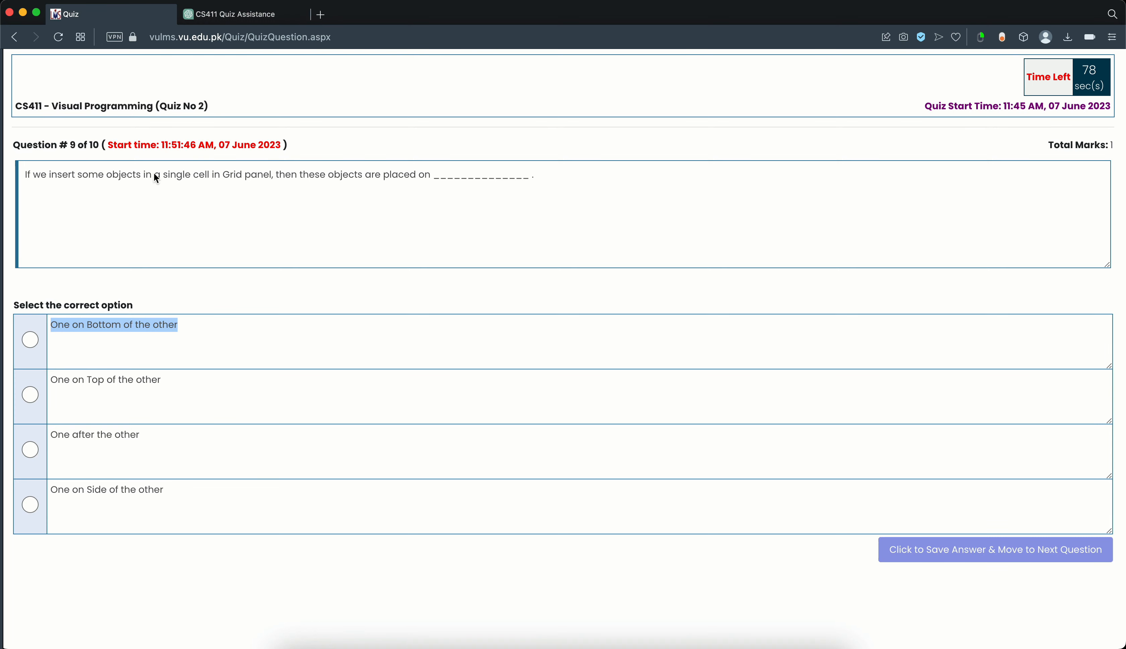
{"action": "left_click_drag", "start_coordinate": [181, 384], "coordinate": [50, 383]}
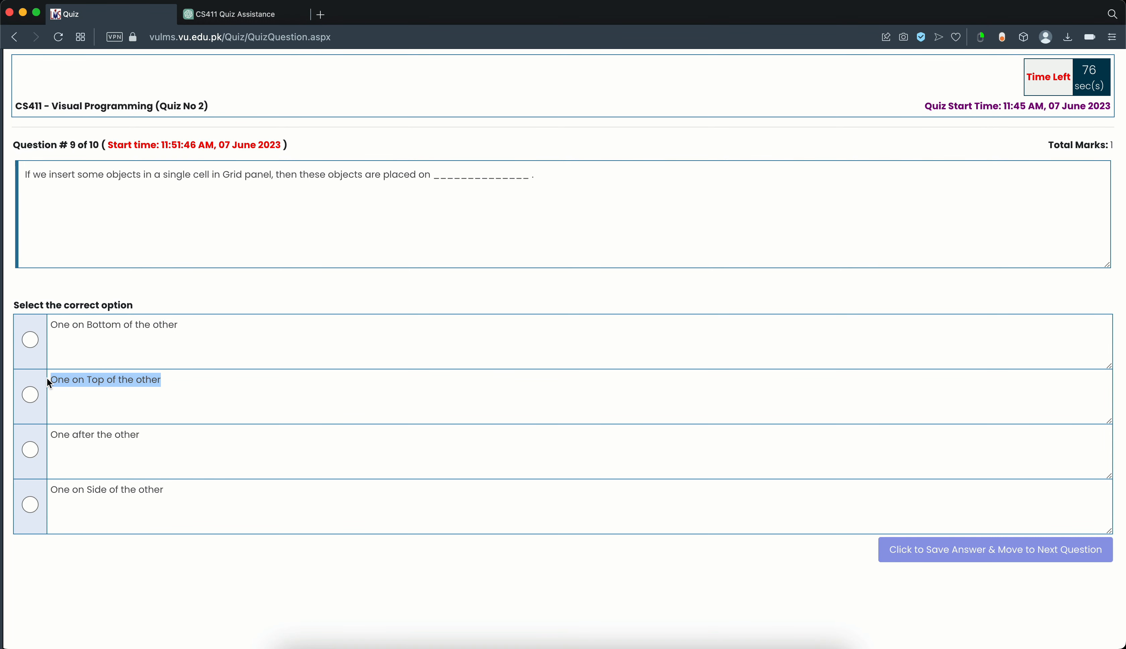
{"action": "left_click", "coordinate": [269, 19]}
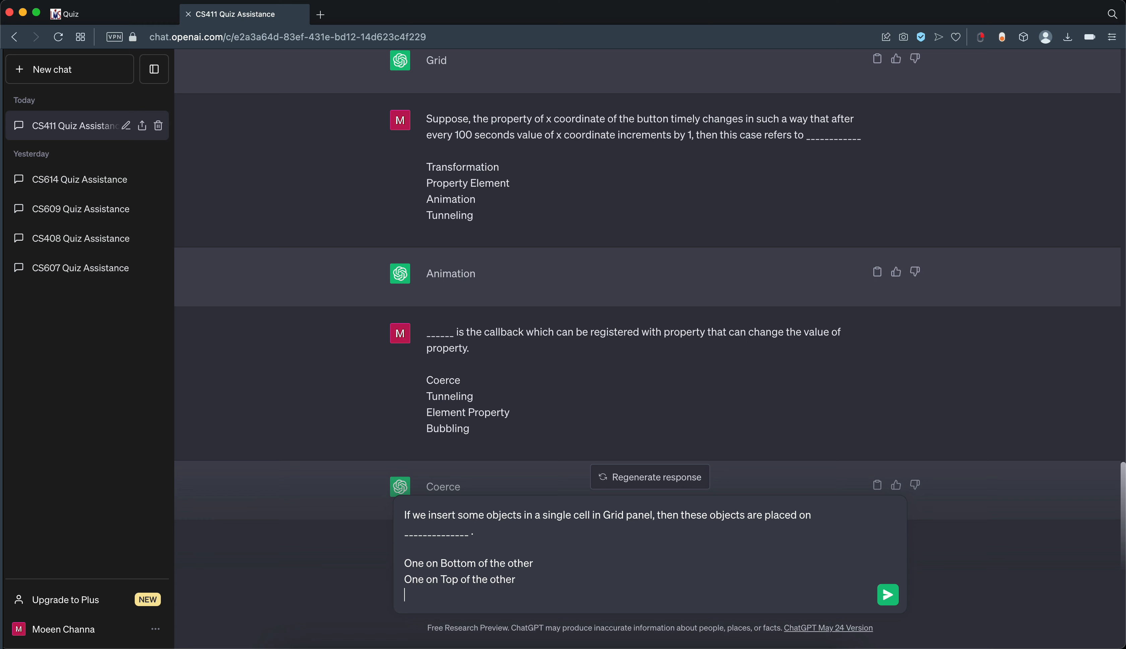
- Copy the quiz option One after the other onto its own line below One on Top of the other in the ChatGPT message
{"action": "left_click", "coordinate": [145, 15]}
{"action": "left_click_drag", "start_coordinate": [127, 434], "coordinate": [53, 435]}
{"action": "key", "text": "super+c"}
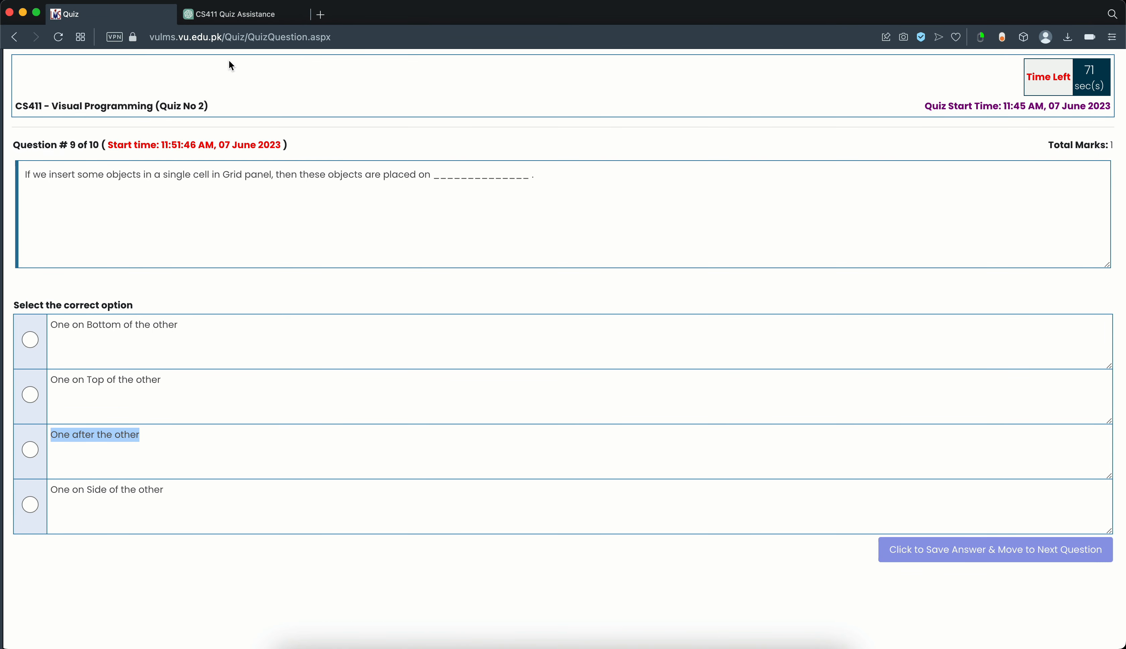
{"action": "left_click", "coordinate": [237, 14]}
{"action": "key", "text": "super+v"}
{"action": "key", "text": "shift+Return"}
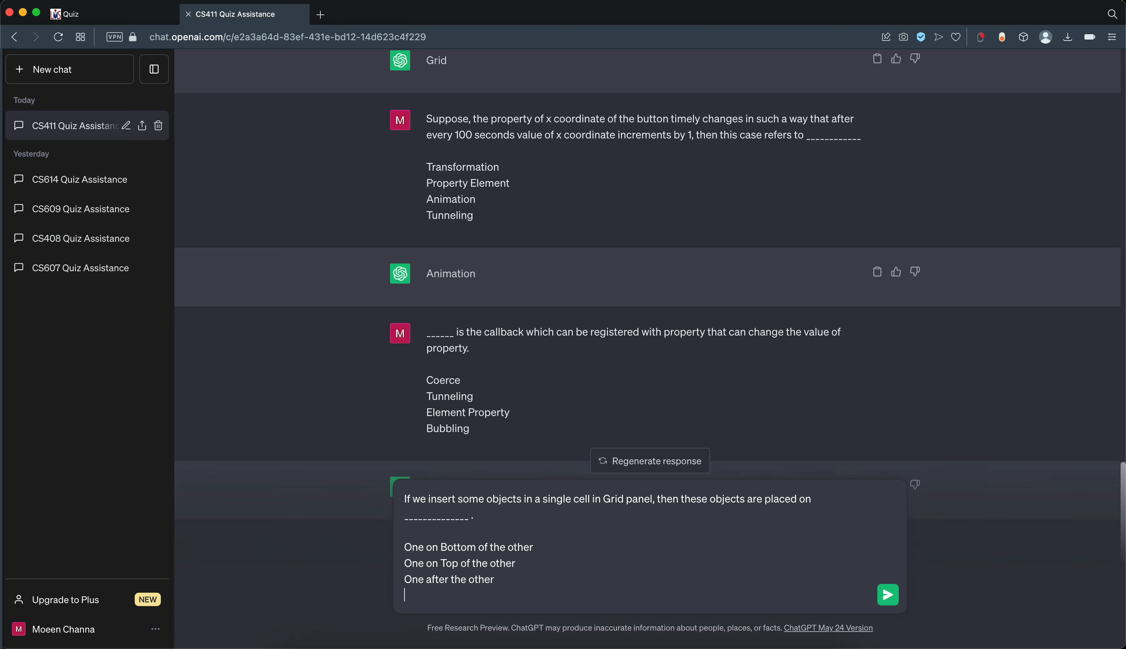
- Add the quiz option One on Side of the other as the last line of the ChatGPT message and send it
{"action": "left_click", "coordinate": [129, 14]}
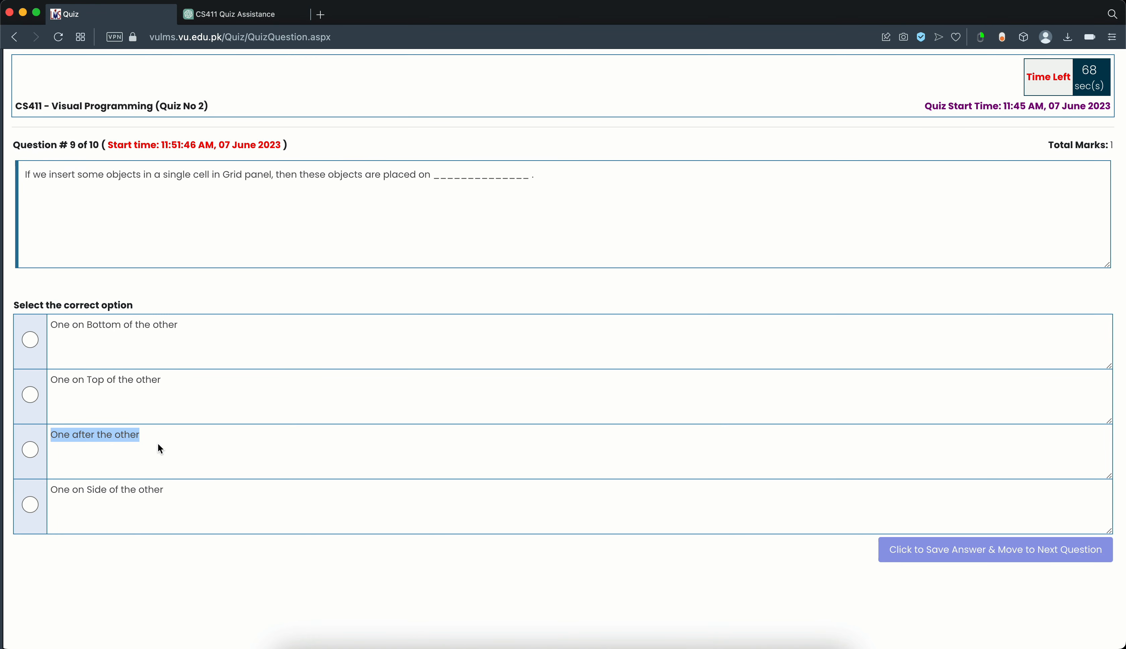
{"action": "left_click_drag", "start_coordinate": [174, 500], "coordinate": [60, 494]}
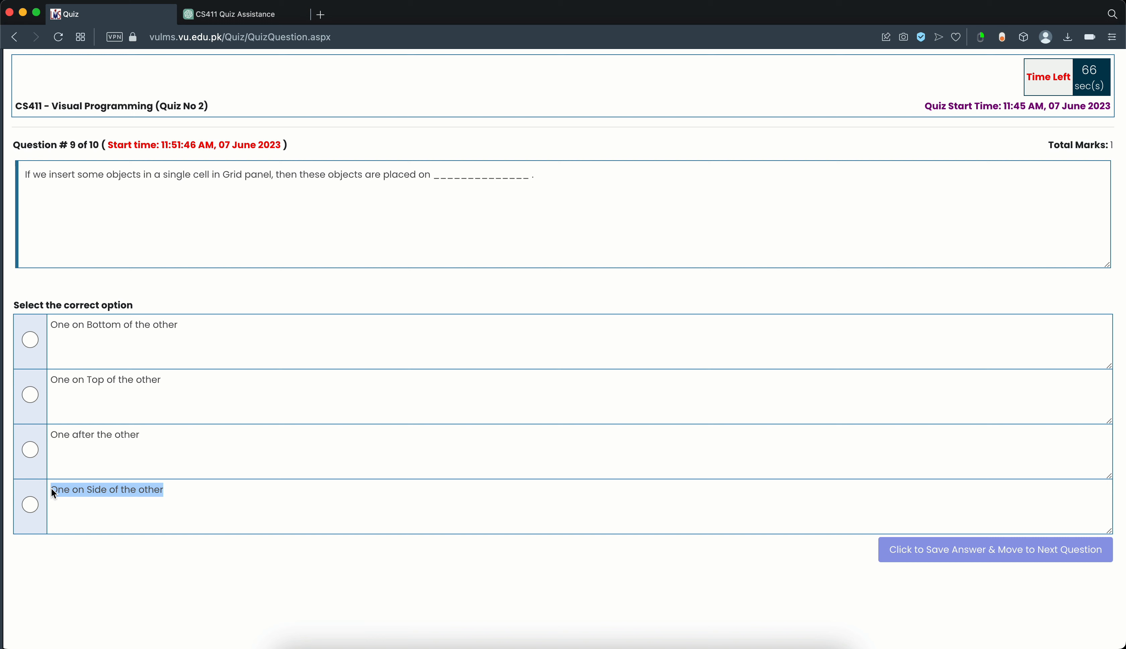
{"action": "left_click", "coordinate": [258, 18]}
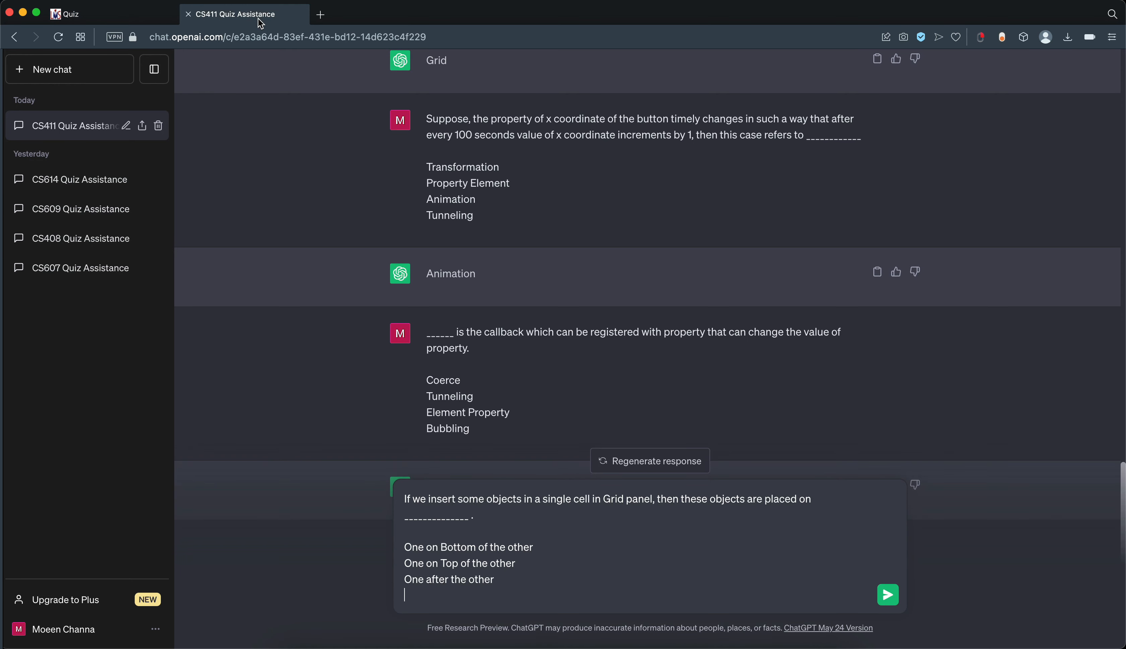
{"action": "type", "text": "One on Side of the other"}
{"action": "key", "text": "Return"}
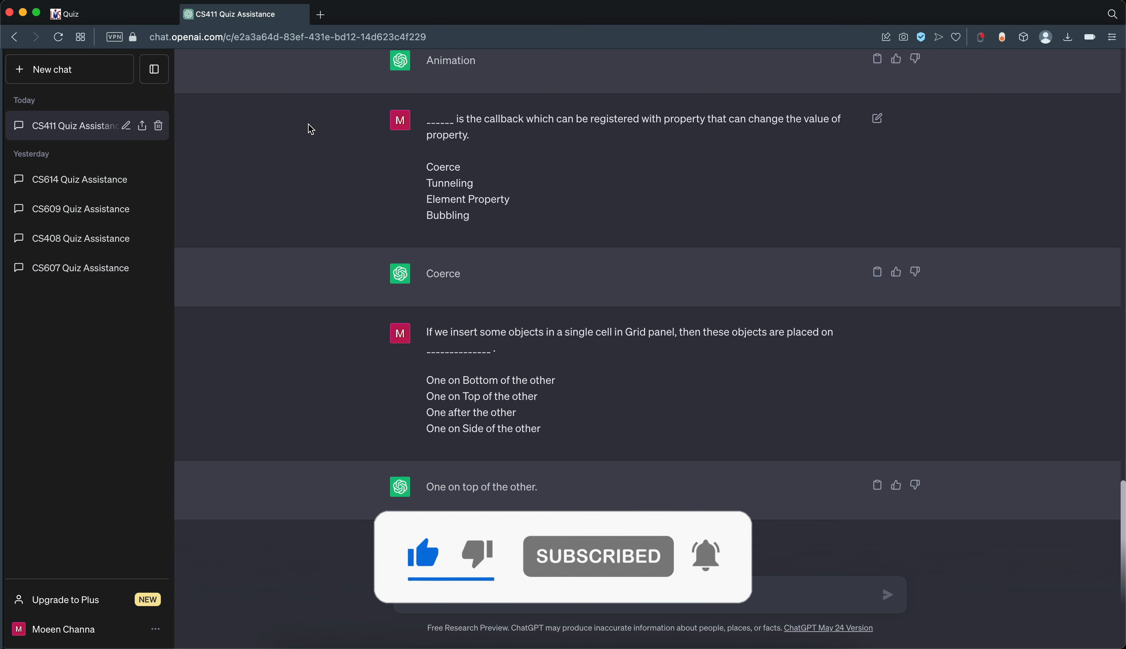
- Answer quiz question 9 with One on Top of the other, recheck the ChatGPT reply, and save to move to the next question
{"action": "left_click", "coordinate": [140, 17]}
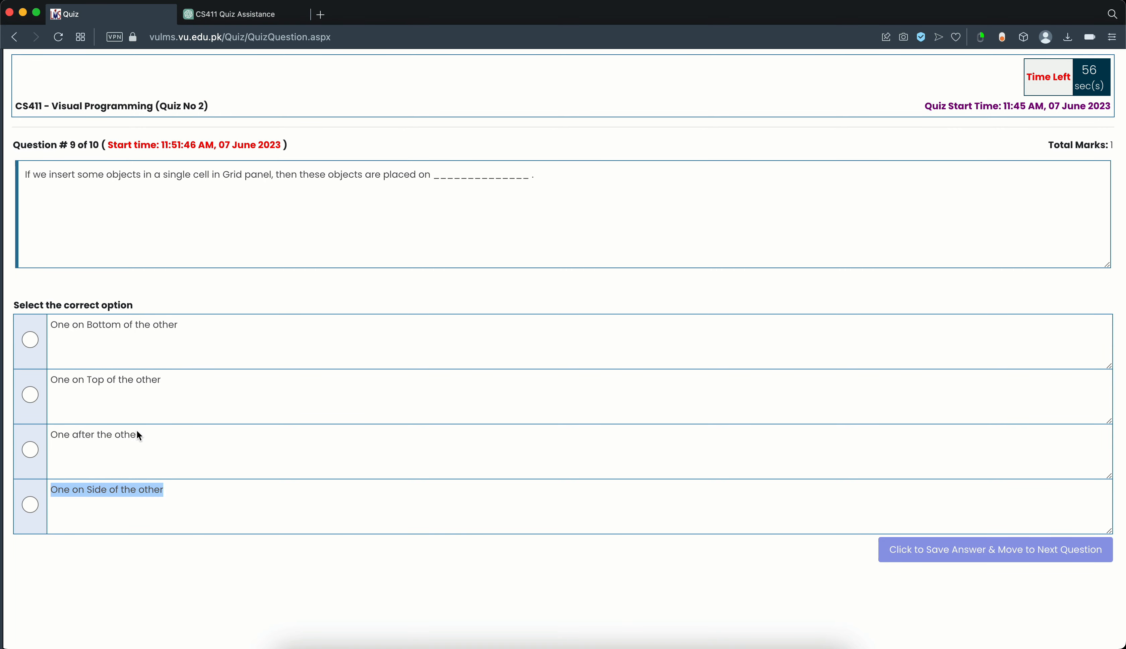
{"action": "left_click", "coordinate": [193, 513]}
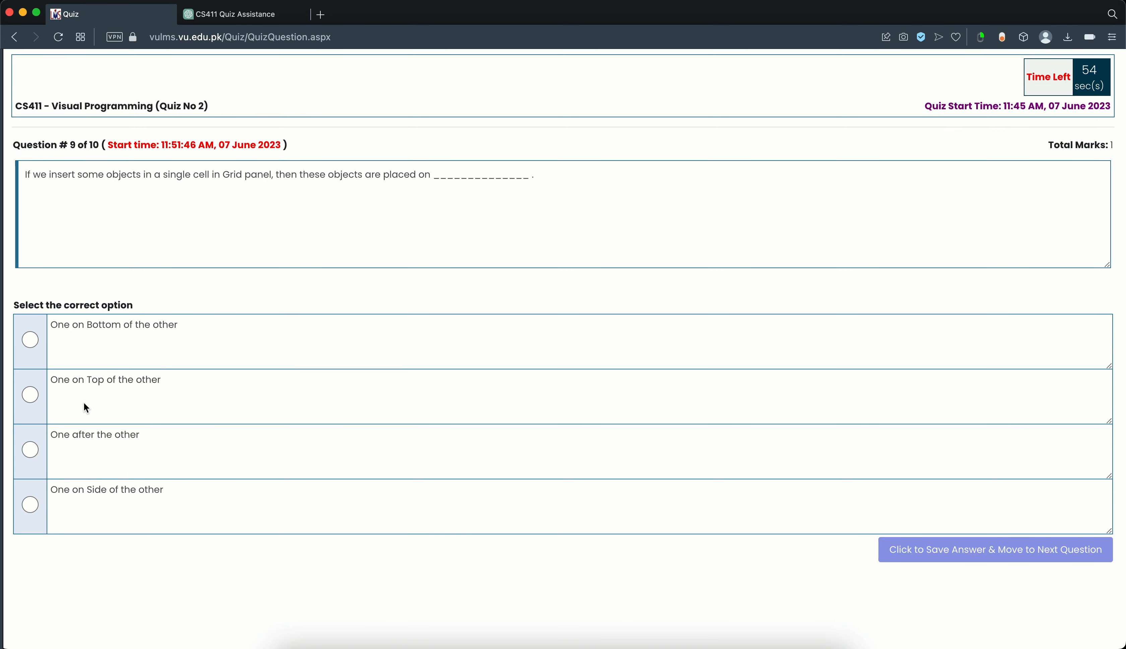
{"action": "left_click", "coordinate": [31, 395]}
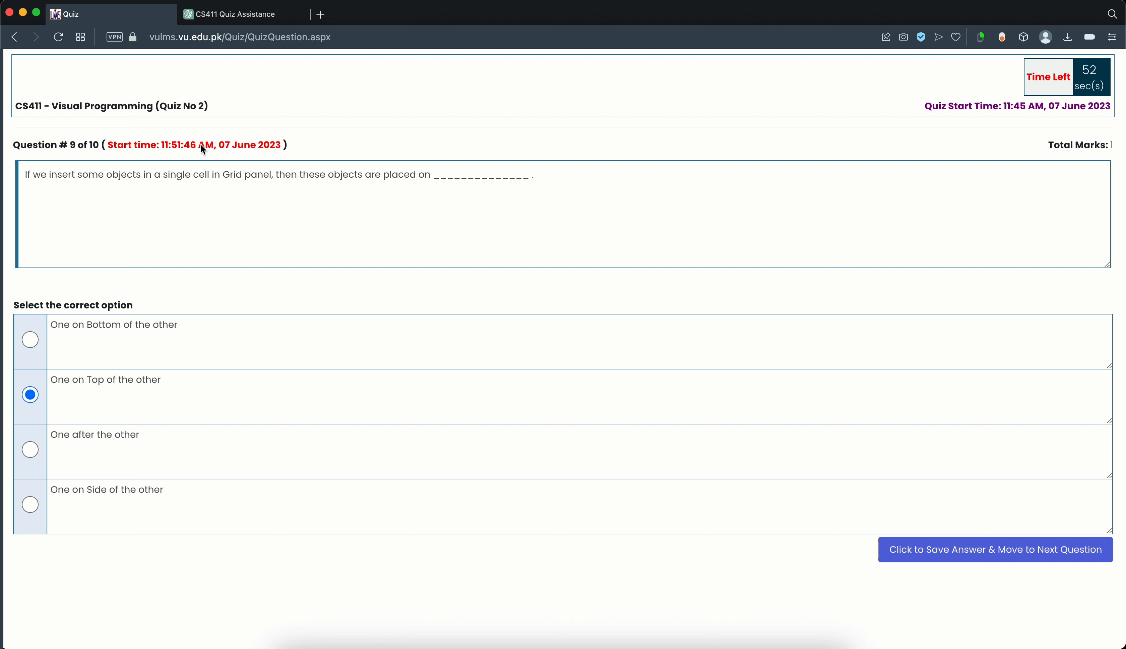
{"action": "left_click", "coordinate": [252, 26]}
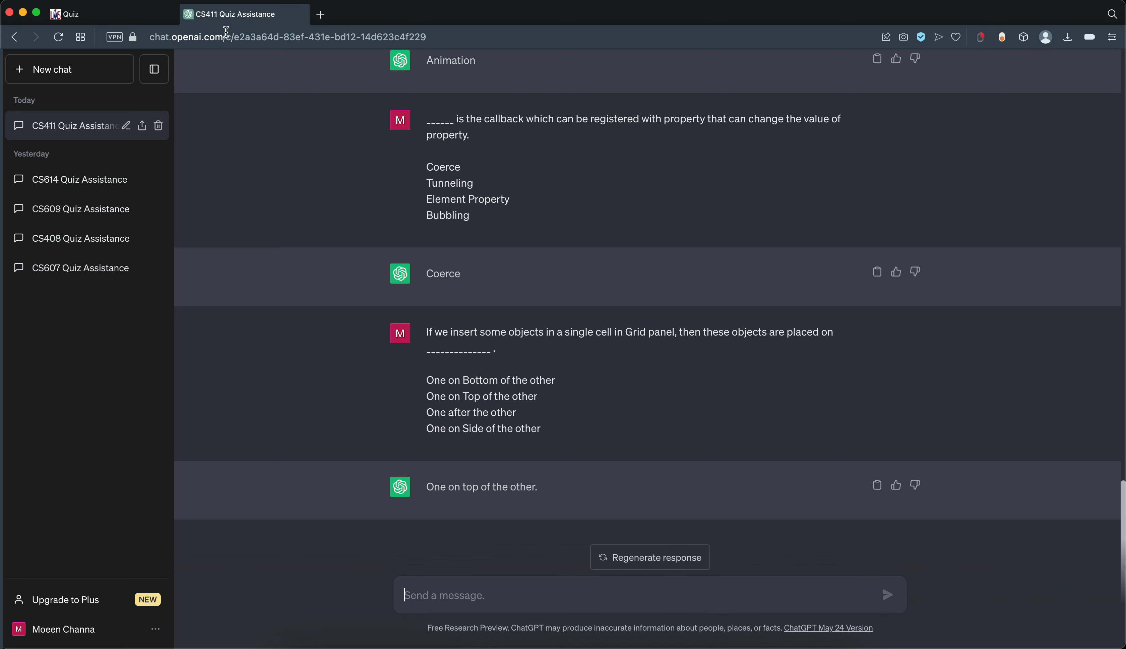
{"action": "left_click", "coordinate": [135, 29]}
{"action": "left_click", "coordinate": [130, 19]}
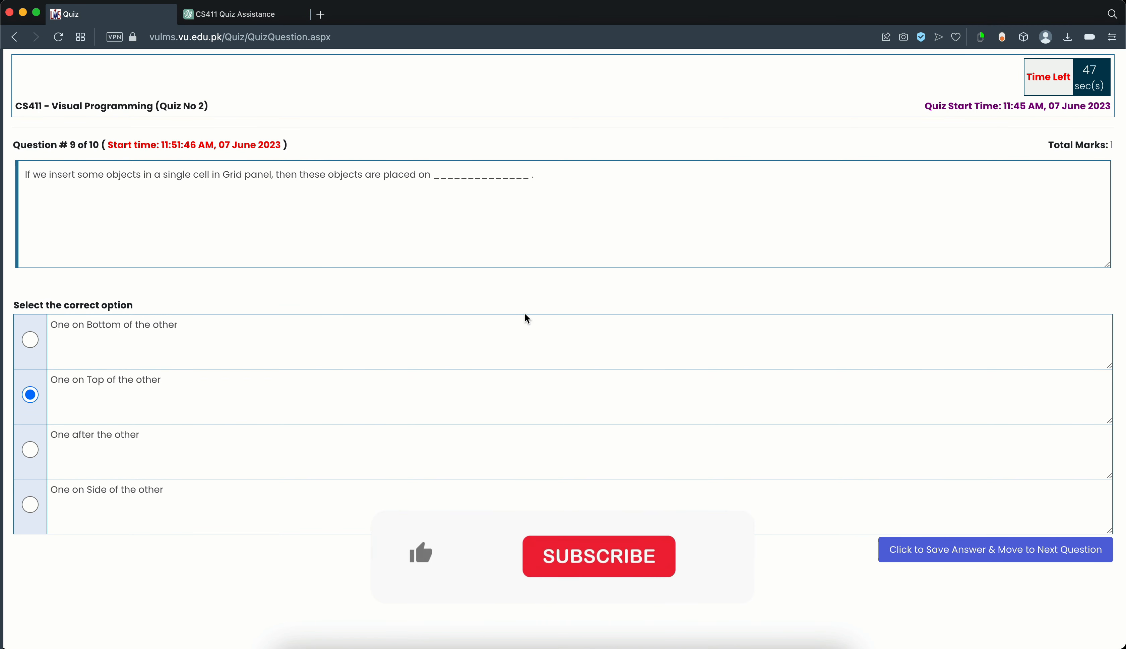
{"action": "left_click", "coordinate": [912, 549]}
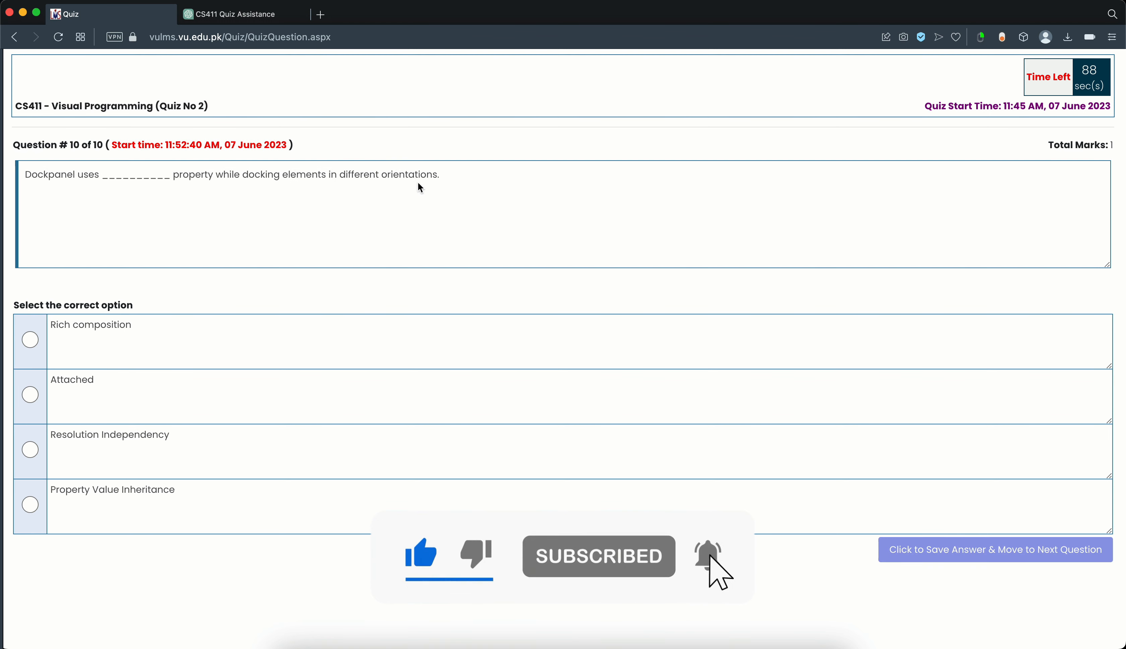
- Copy the quiz question about the property Dockpanel uses while docking elements into a new ChatGPT message
{"action": "left_click_drag", "start_coordinate": [452, 174], "coordinate": [27, 181]}
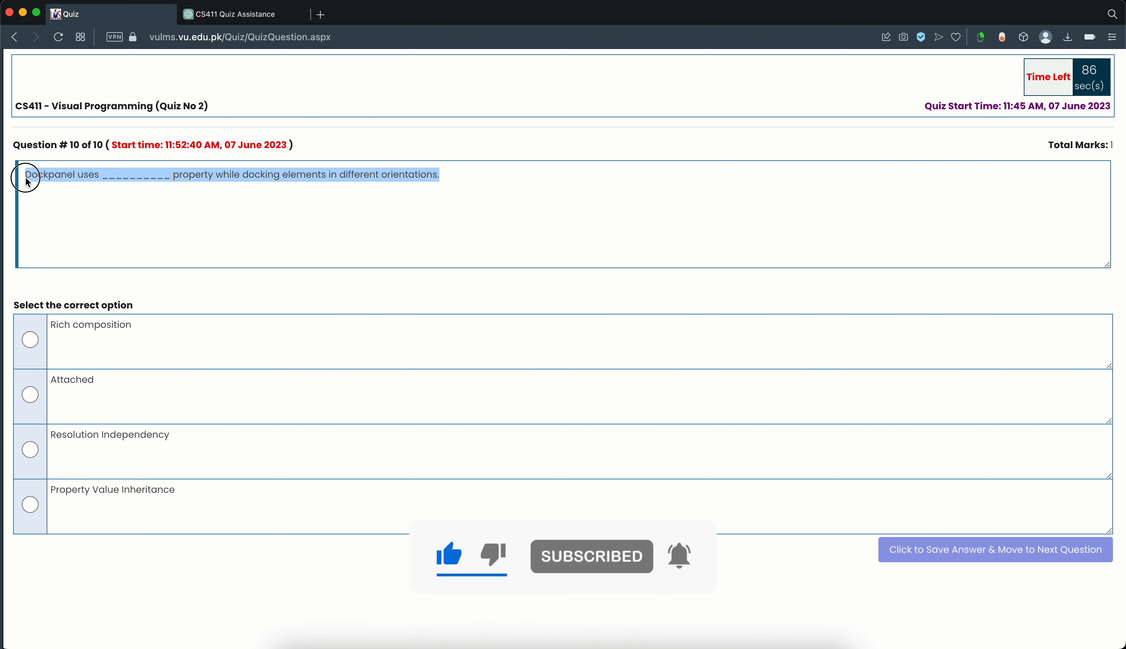
{"action": "left_click", "coordinate": [232, 19]}
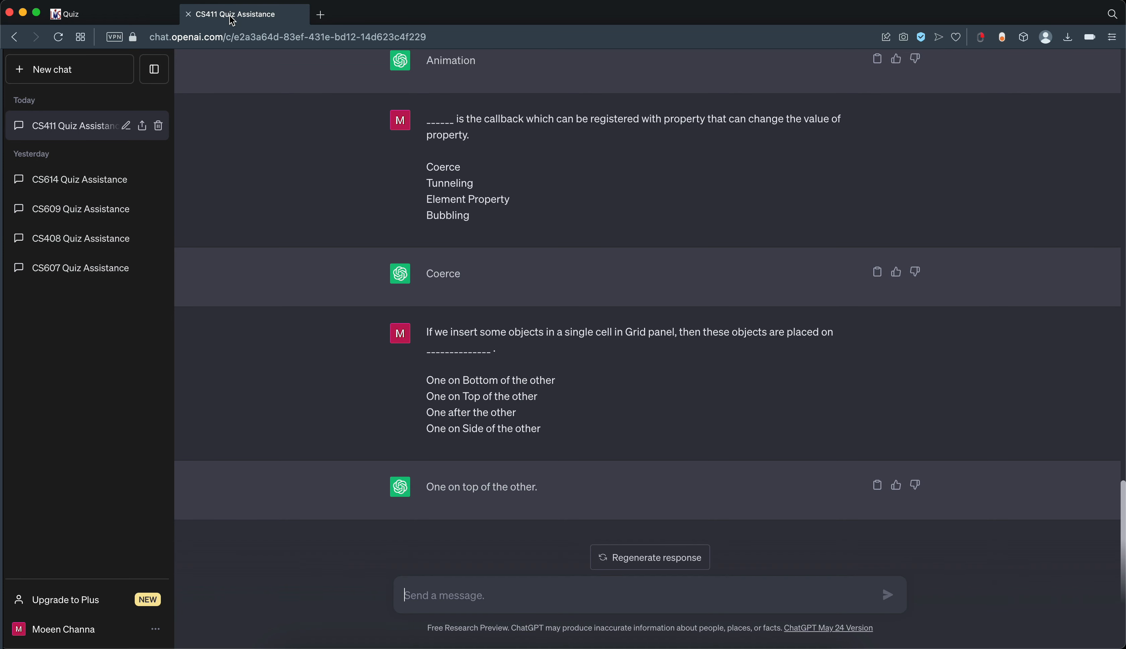
{"action": "type", "text": "Dockpanel uses _________ property while docking elements in different orientations."}
{"action": "key", "text": "shift+Return"}
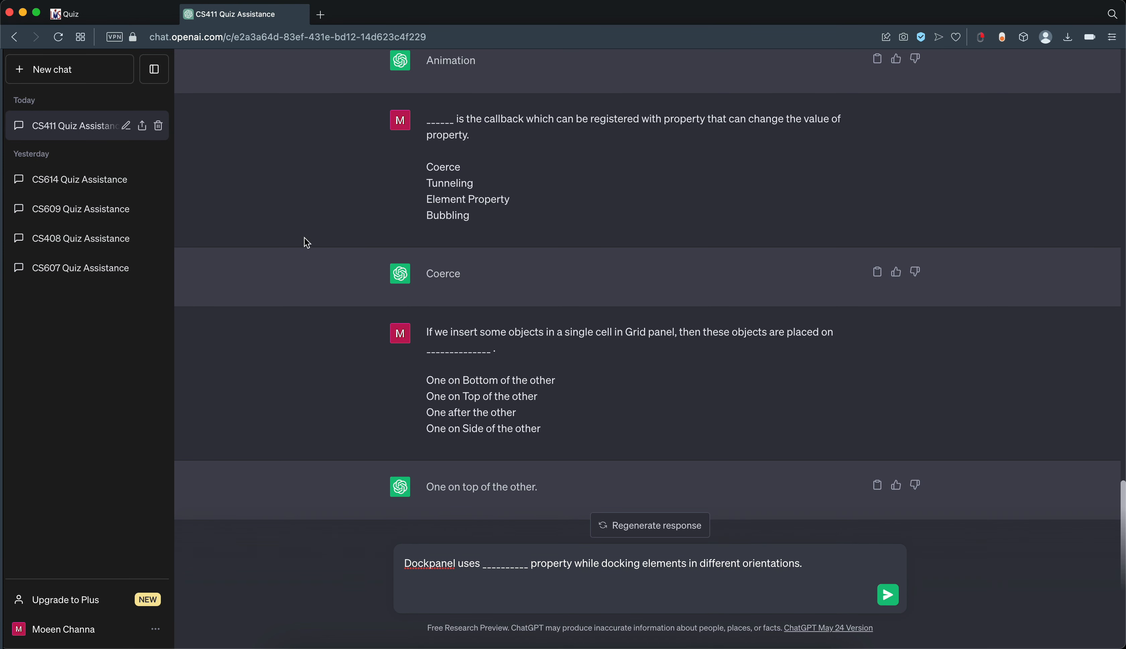
- Copy the quiz option Rich composition onto its own line below the Dockpanel question in the ChatGPT message
{"action": "left_click", "coordinate": [119, 15]}
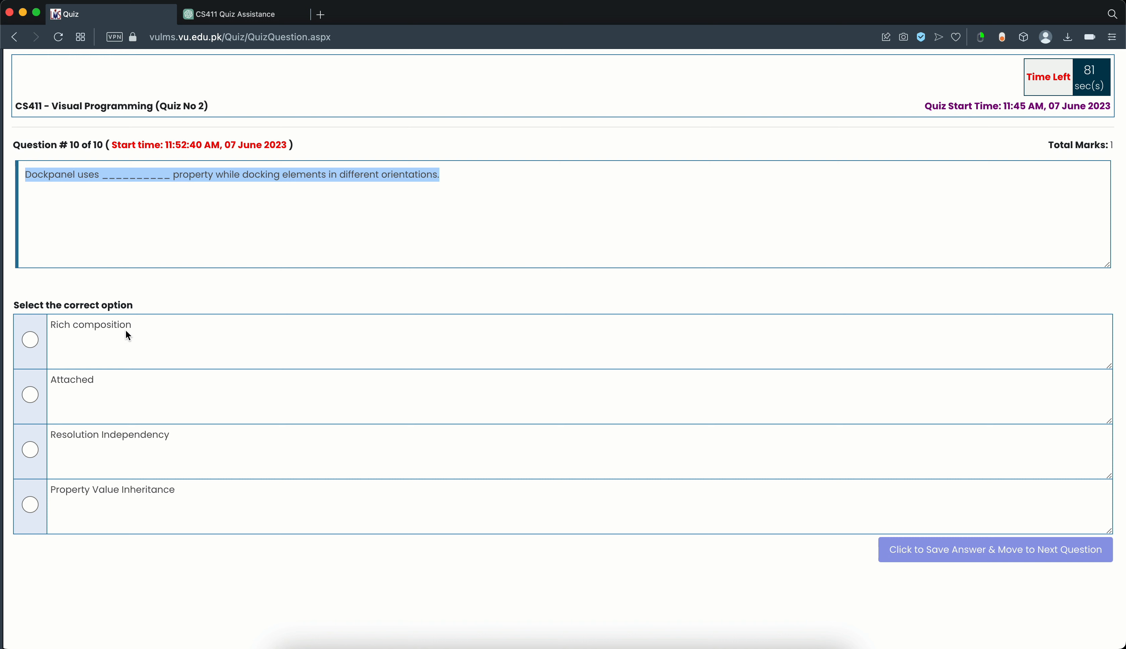
{"action": "left_click_drag", "start_coordinate": [133, 325], "coordinate": [60, 324]}
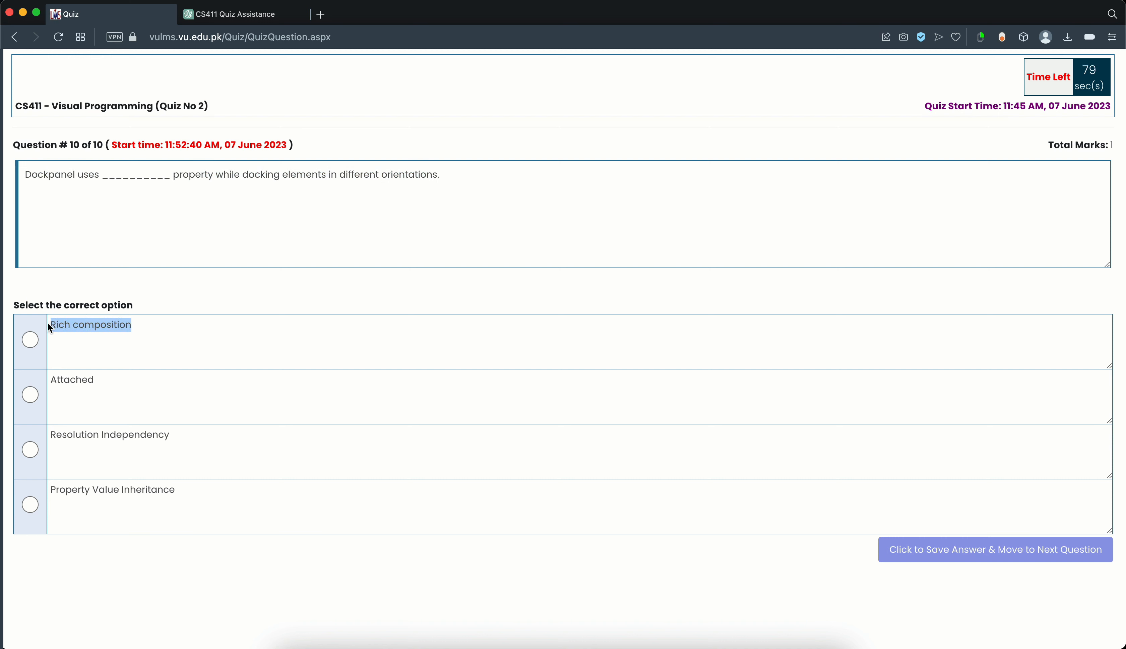
{"action": "key", "text": "super+c"}
{"action": "left_click", "coordinate": [236, 15]}
{"action": "key", "text": "super+v"}
{"action": "key", "text": "shift+Return"}
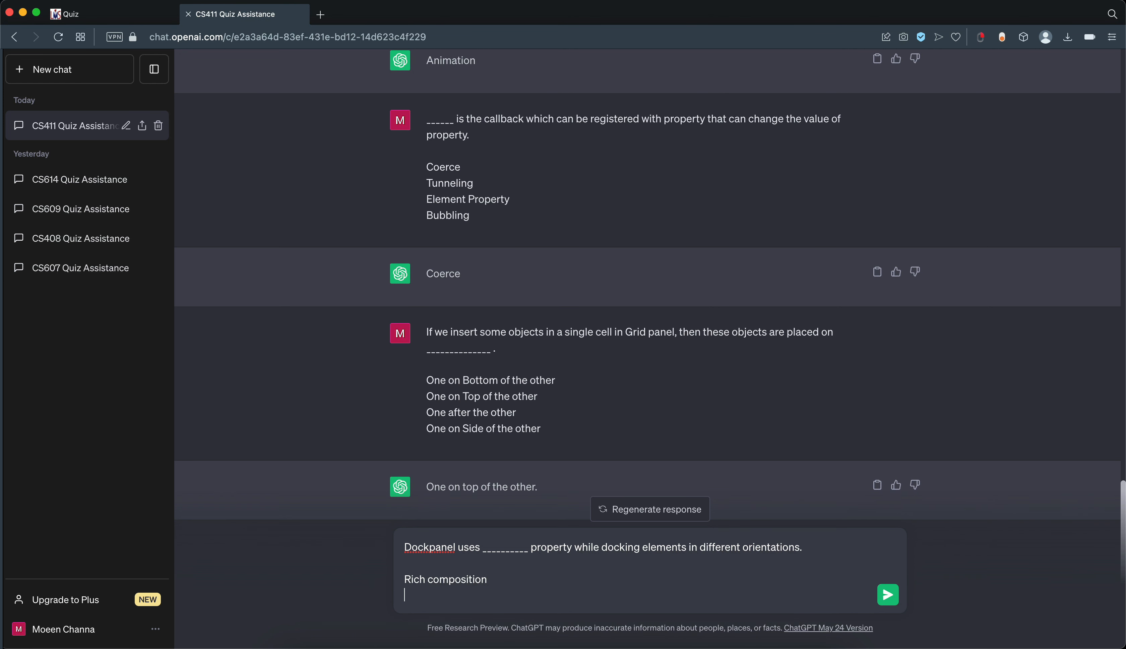
- Copy the quiz option Attached onto its own line below Rich composition in the ChatGPT message
{"action": "left_click", "coordinate": [111, 14]}
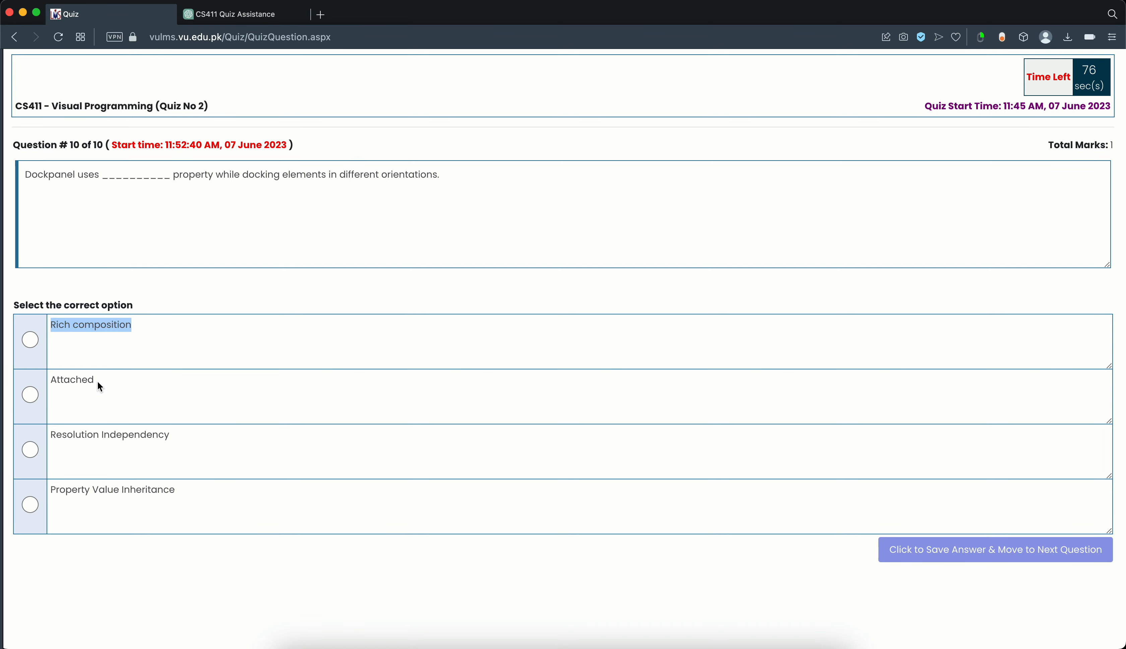
{"action": "left_click_drag", "start_coordinate": [99, 385], "coordinate": [50, 387]}
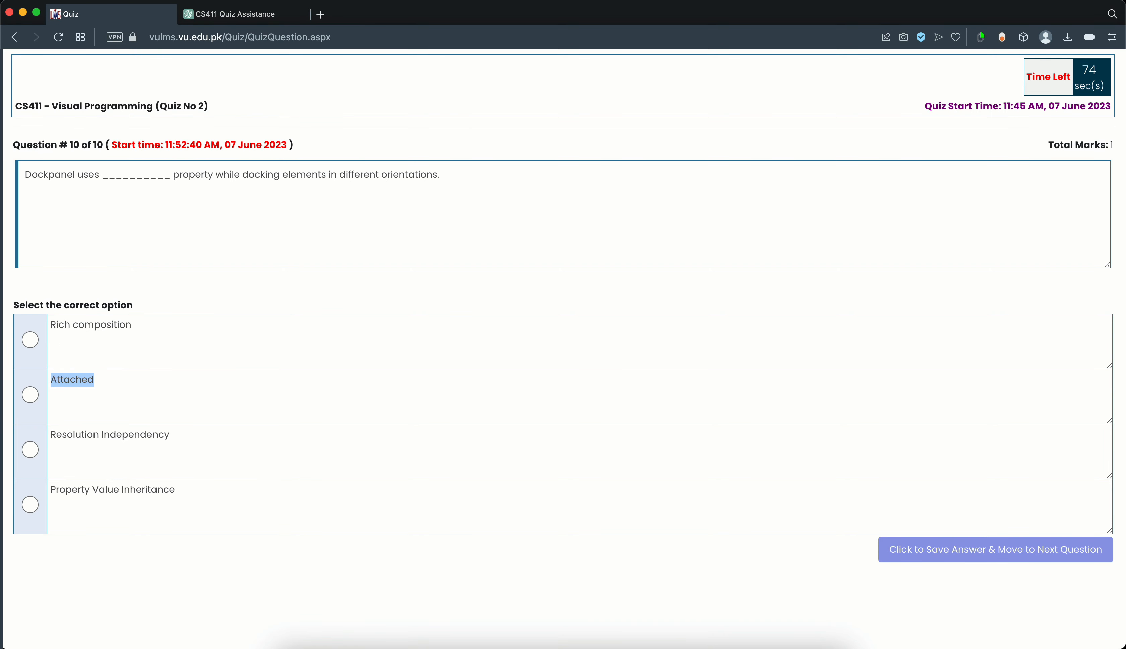
{"action": "key", "text": "super+c"}
{"action": "left_click", "coordinate": [237, 15]}
{"action": "key", "text": "super+v"}
{"action": "key", "text": "shift+Return"}
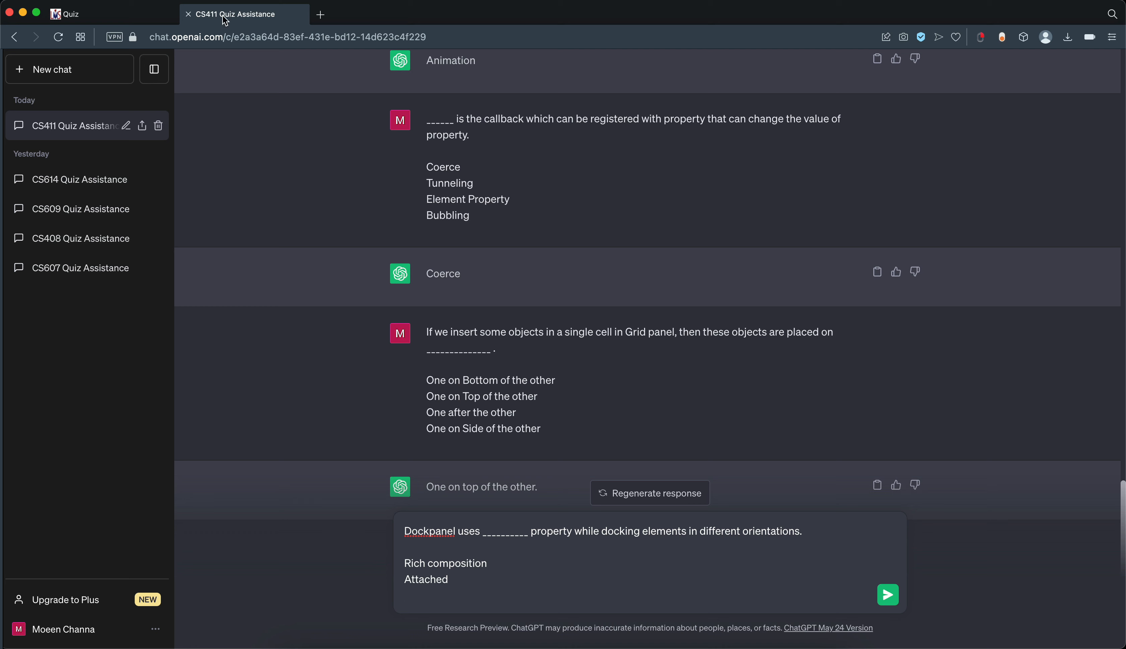
- Copy the quiz option Resolution Independency onto its own line below Attached in the ChatGPT message
{"action": "left_click", "coordinate": [144, 19]}
{"action": "left_click_drag", "start_coordinate": [173, 438], "coordinate": [52, 442]}
{"action": "left_click", "coordinate": [245, 18]}
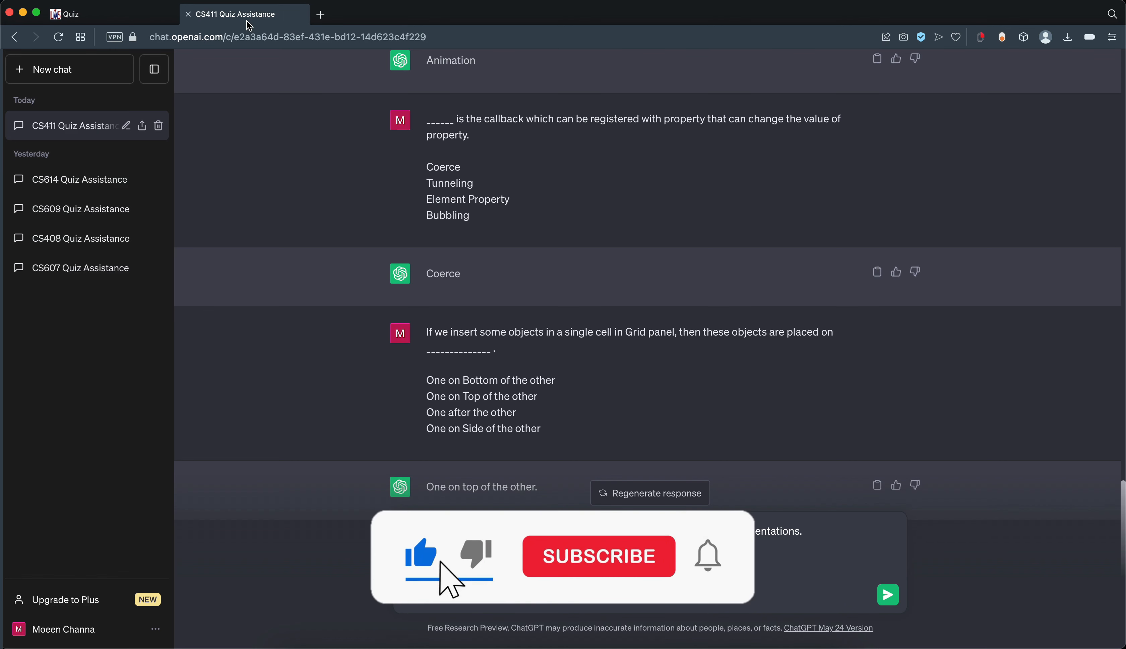
- Copy the quiz option Property Value Inheritance below Resolution Independency in the ChatGPT message and send the Dockpanel question
{"action": "left_click", "coordinate": [164, 14]}
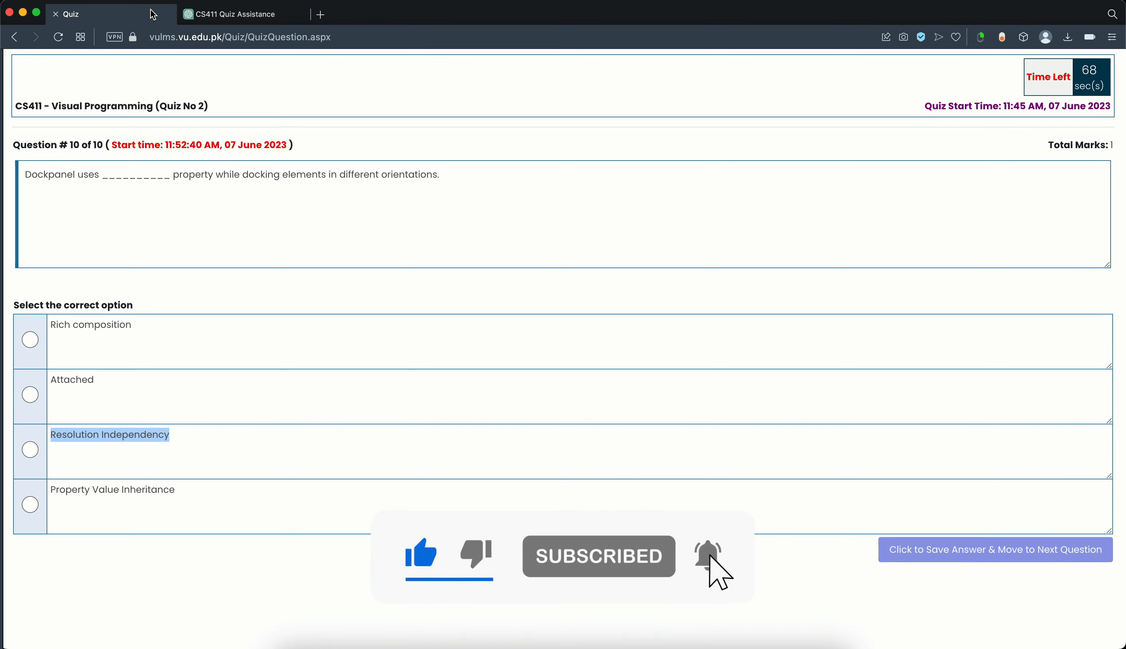
{"action": "left_click_drag", "start_coordinate": [183, 495], "coordinate": [53, 494]}
{"action": "left_click", "coordinate": [237, 14]}
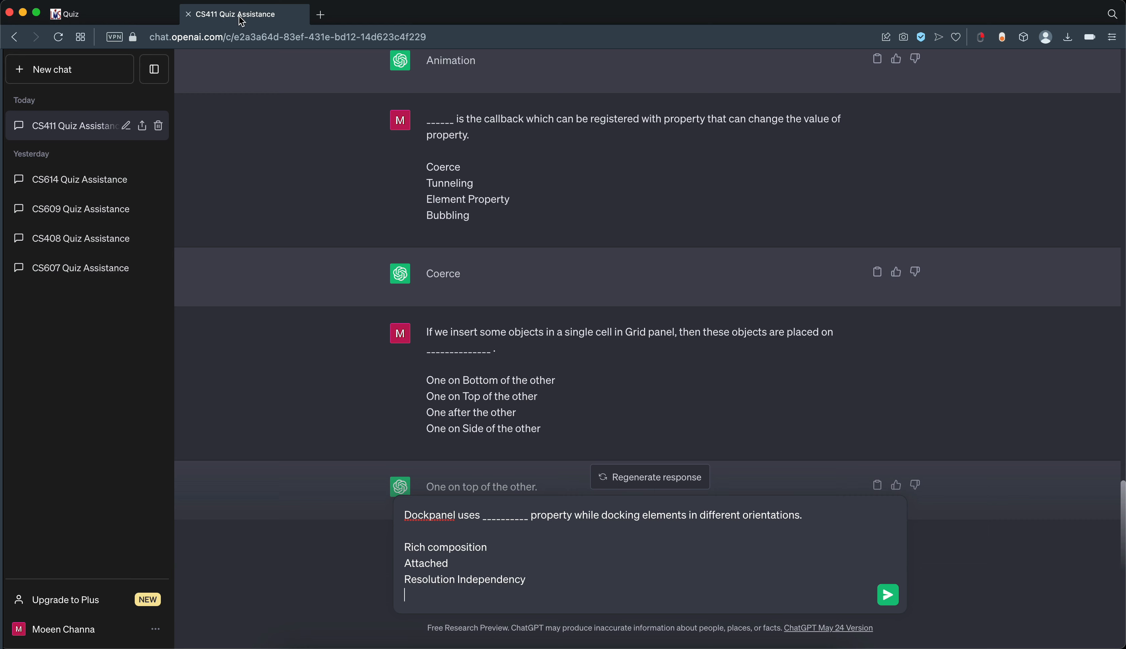
{"action": "key", "text": "super+v"}
{"action": "key", "text": "Return"}
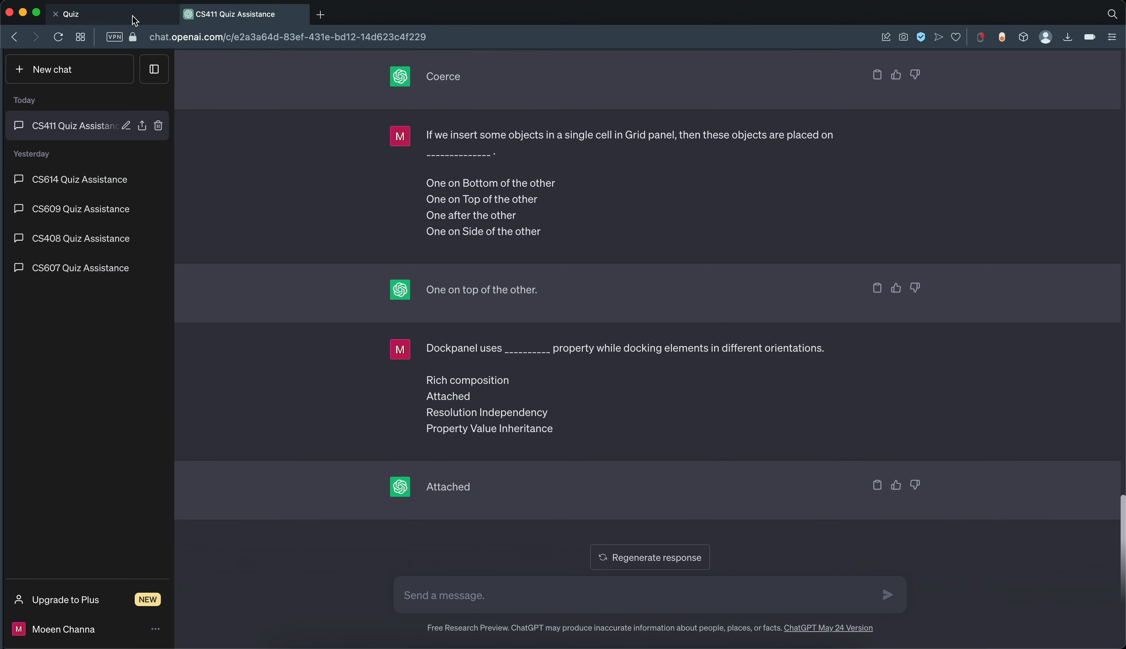
- Select Attached as the answer to quiz question 10 and review the earlier questions and replies in the ChatGPT conversation
{"action": "left_click", "coordinate": [134, 20]}
{"action": "left_click", "coordinate": [32, 395]}
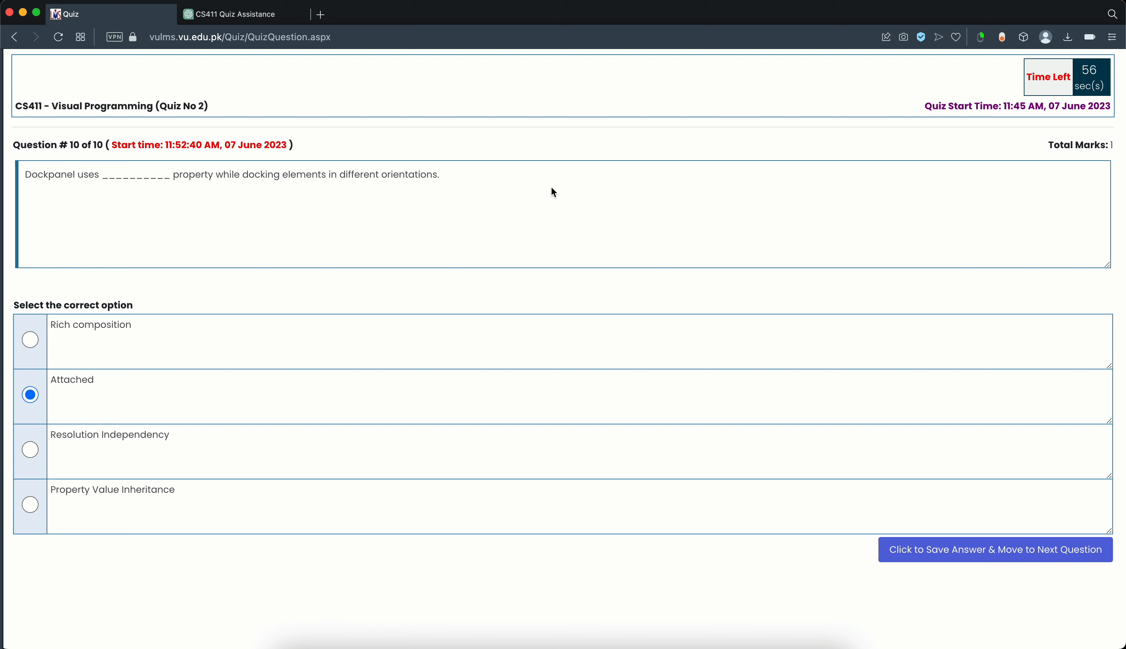
{"action": "left_click", "coordinate": [232, 14]}
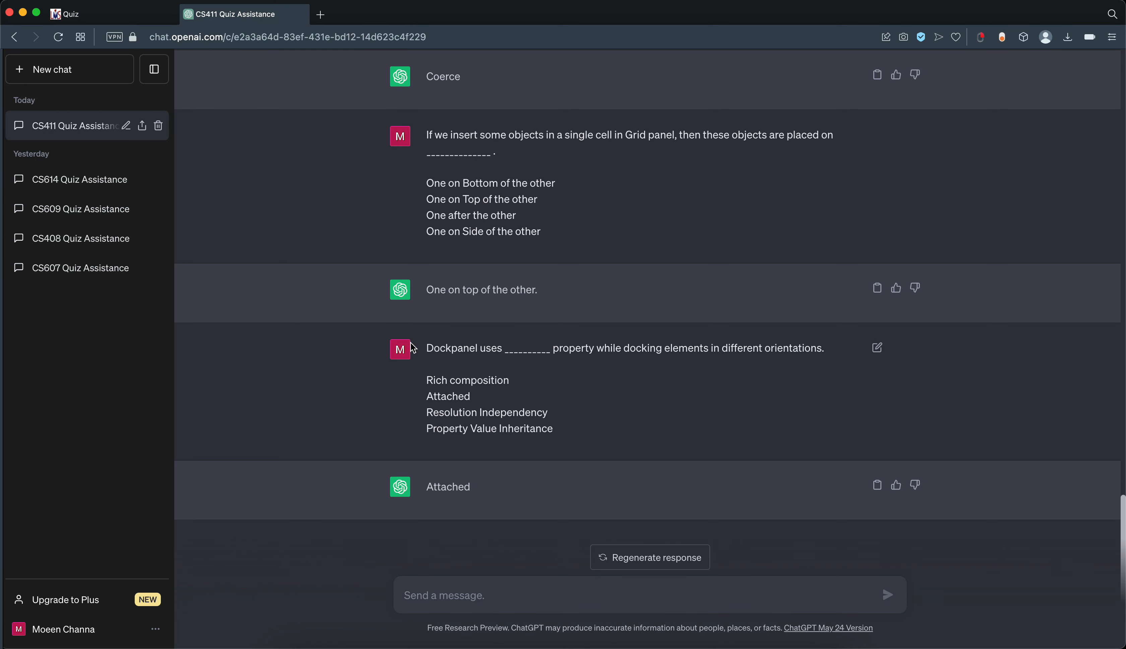
{"action": "scroll", "coordinate": [492, 370], "scroll_direction": "up", "scroll_amount": 10}
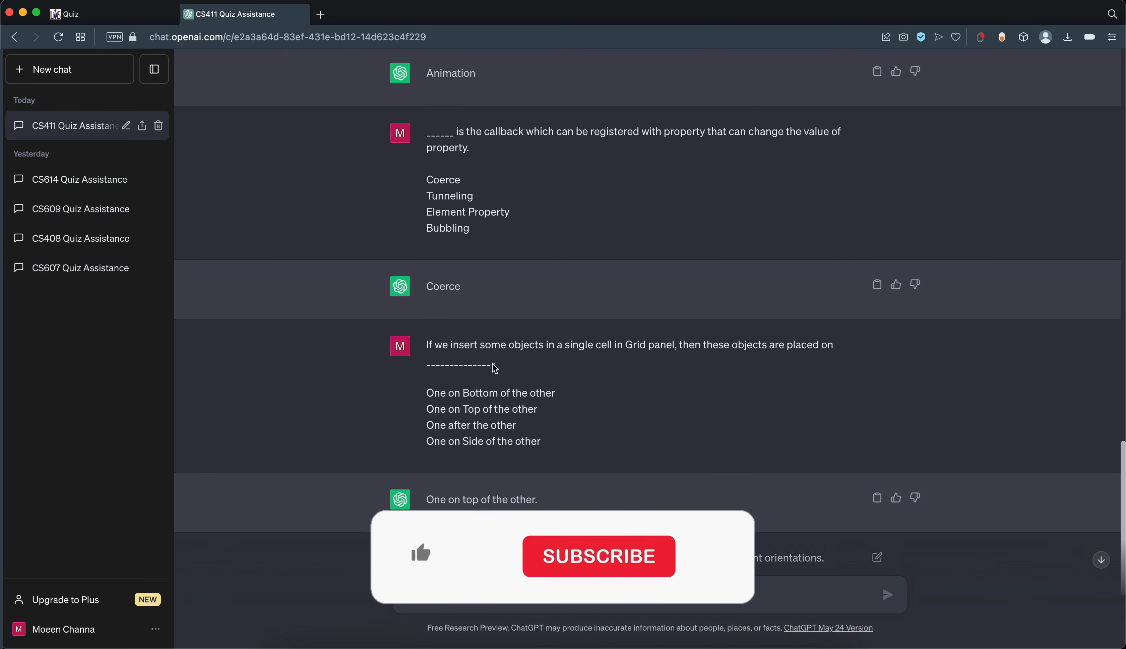
{"action": "scroll", "coordinate": [492, 367], "scroll_direction": "up", "scroll_amount": 15}
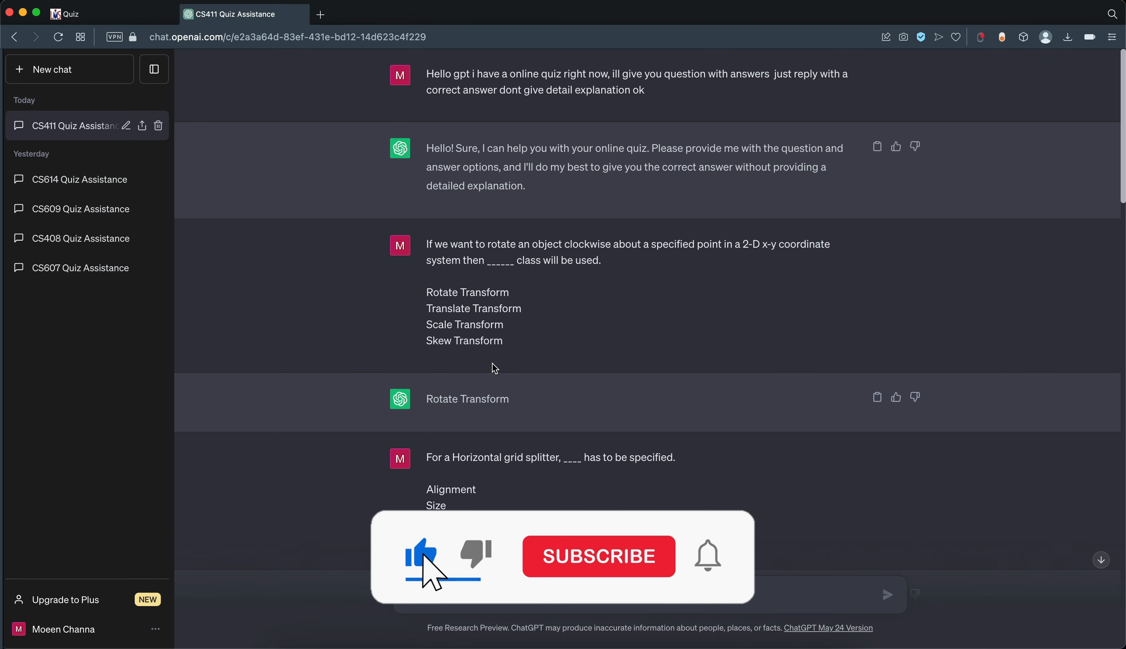
{"action": "scroll", "coordinate": [491, 309], "scroll_direction": "down", "scroll_amount": 20}
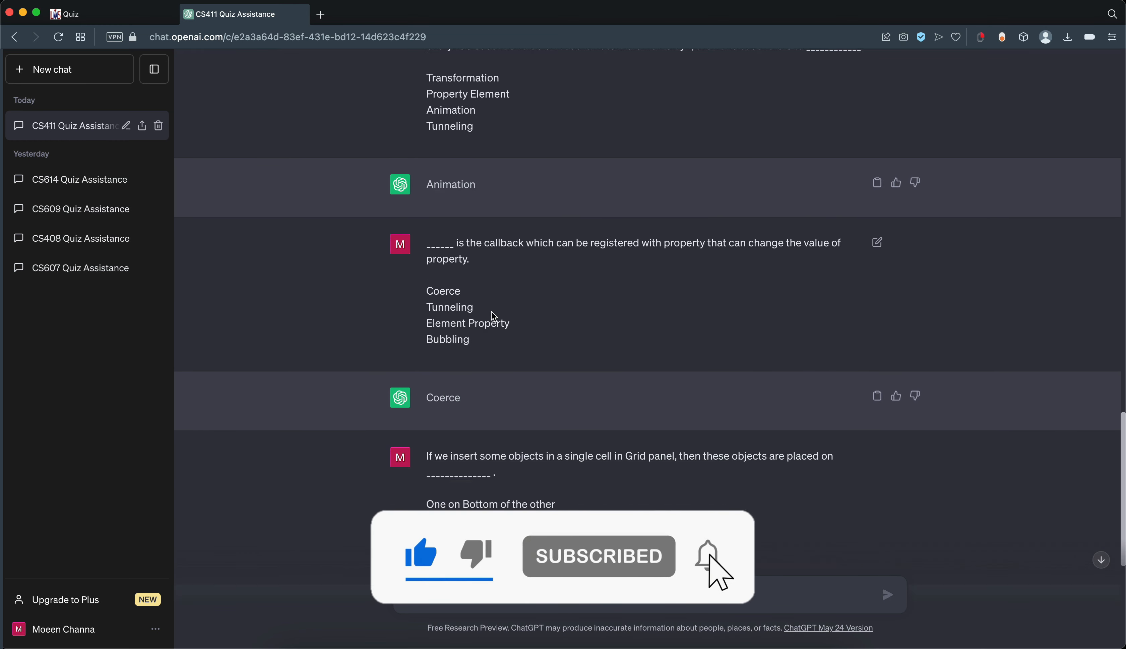